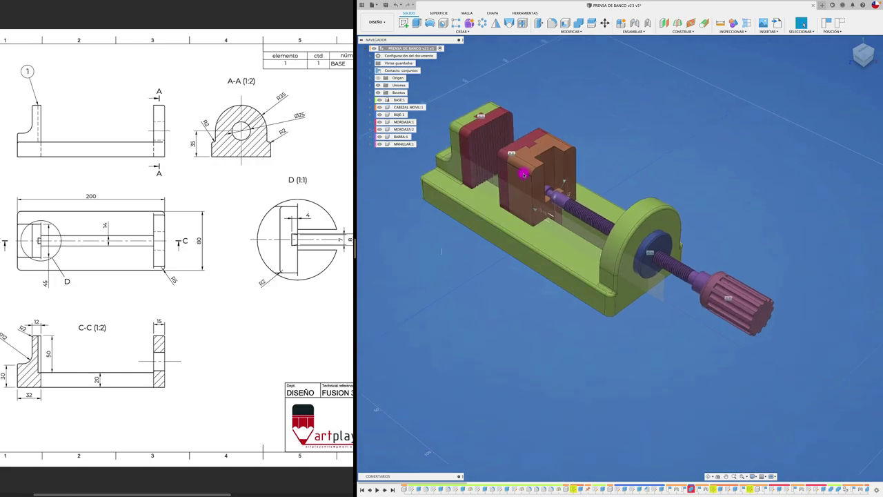
Slide the movable jaw along the screw toward the handle, then scroll the PDF to the BASE sheet.
{"action": "mouse_move", "coordinate": [524, 175]}
{"action": "left_mouse_down"}
{"action": "mouse_move", "coordinate": [575, 208]}
{"action": "mouse_move", "coordinate": [548, 199]}
{"action": "left_mouse_up"}
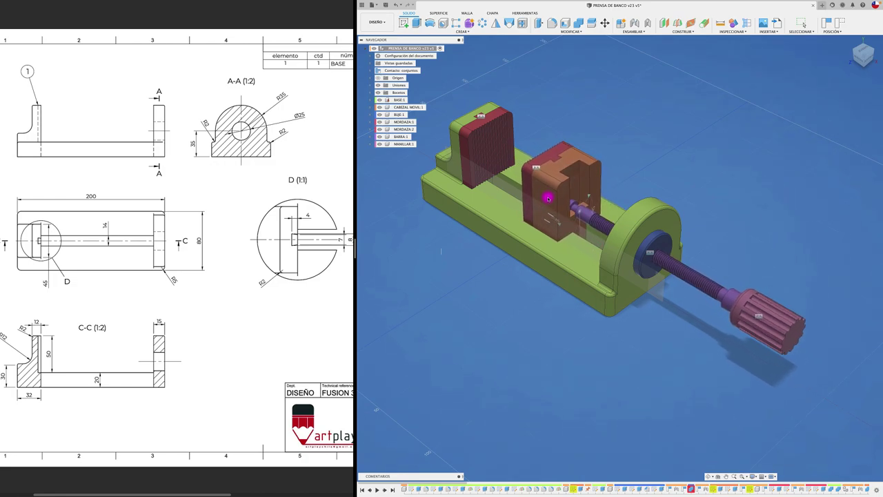
{"action": "left_click_drag", "start_coordinate": [548, 198], "coordinate": [573, 193]}
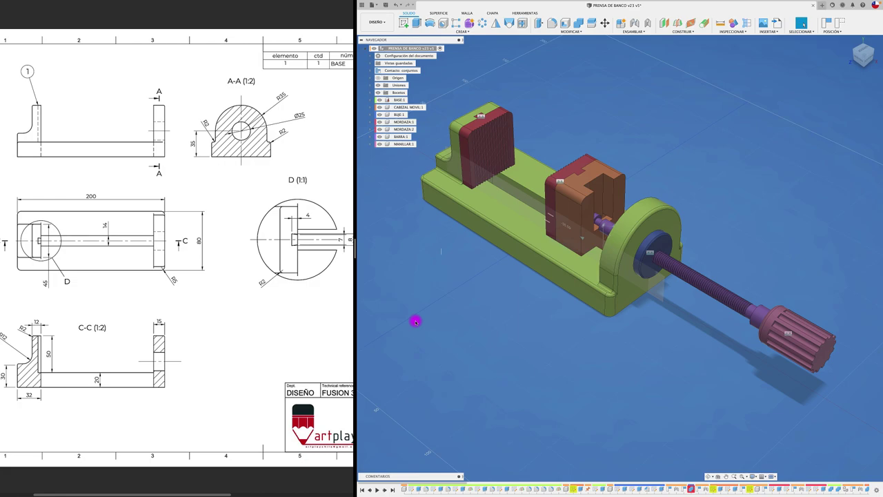
{"action": "left_click", "coordinate": [285, 319]}
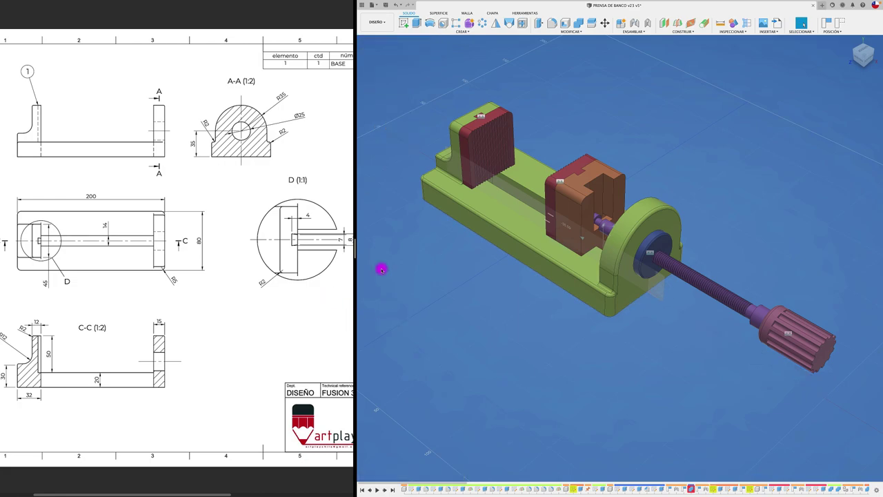
{"action": "scroll", "coordinate": [221, 334], "scroll_direction": "right", "scroll_amount": 2}
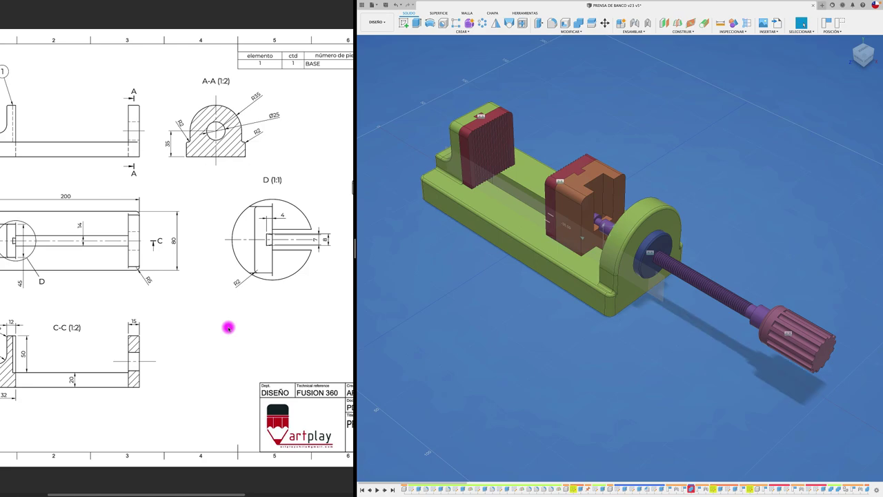
{"action": "scroll", "coordinate": [221, 333], "scroll_direction": "left", "scroll_amount": 3}
{"action": "scroll", "coordinate": [224, 330], "scroll_direction": "right", "scroll_amount": 4}
{"action": "scroll", "coordinate": [227, 326], "scroll_direction": "right", "scroll_amount": 2}
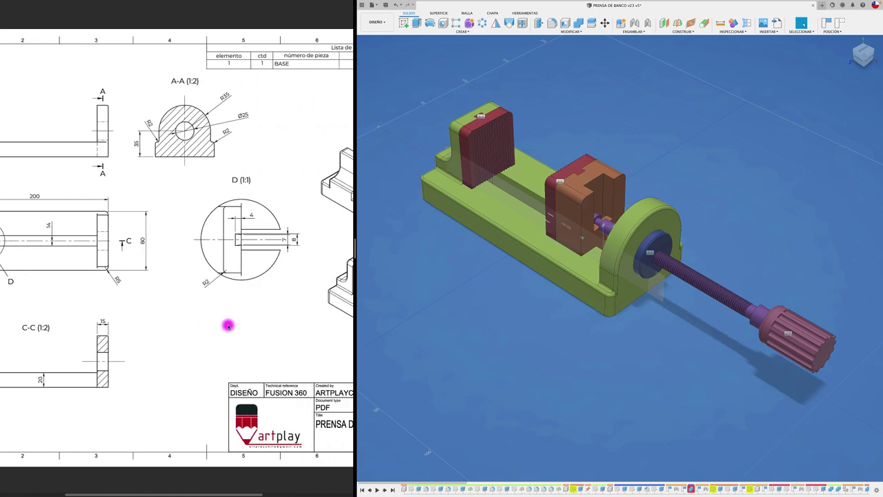
{"action": "scroll", "coordinate": [227, 326], "scroll_direction": "right", "scroll_amount": 2}
{"action": "scroll", "coordinate": [228, 324], "scroll_direction": "right", "scroll_amount": 3}
{"action": "scroll", "coordinate": [229, 323], "scroll_direction": "right", "scroll_amount": 2}
{"action": "scroll", "coordinate": [229, 323], "scroll_direction": "right", "scroll_amount": 4}
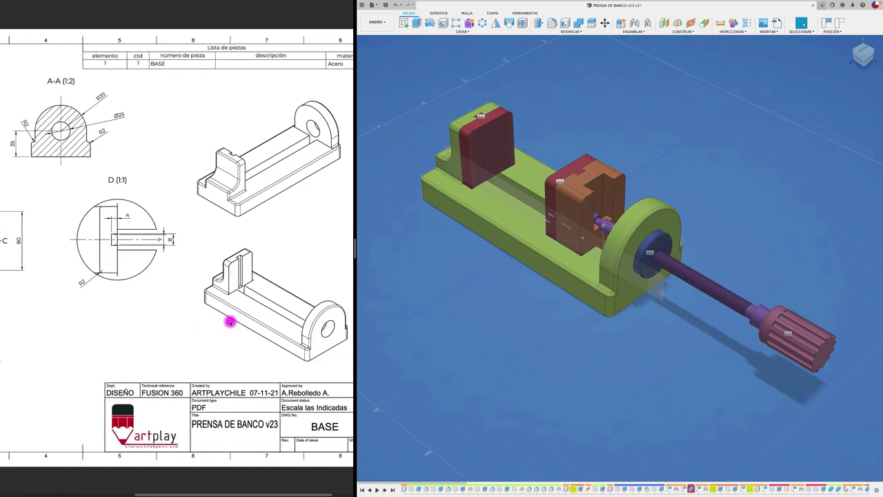
{"action": "scroll", "coordinate": [228, 321], "scroll_direction": "right", "scroll_amount": 2}
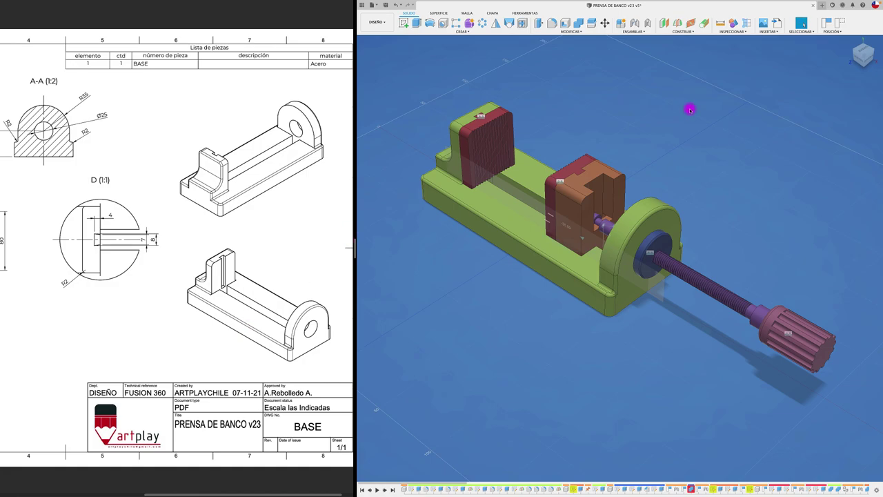
{"action": "middle_click_drag", "start_coordinate": [687, 124], "coordinate": [695, 118]}
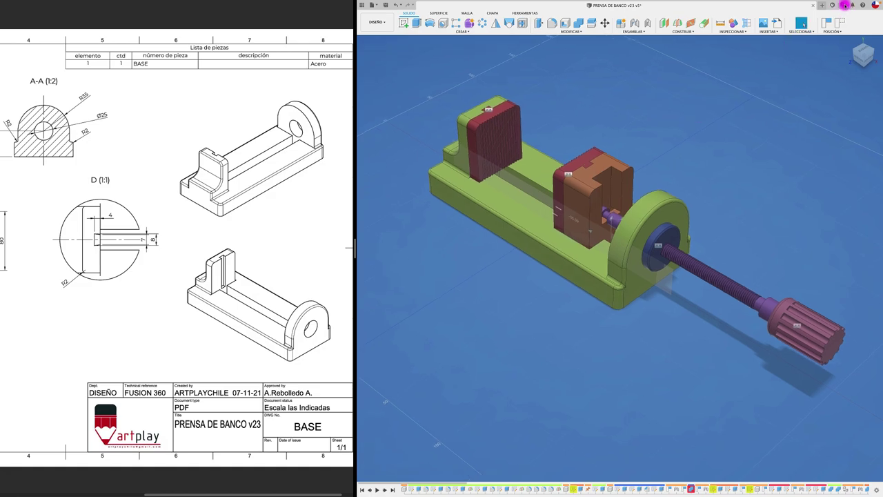
Start a new design and save it as TORNILLO in the MECANICA project.
{"action": "left_click", "coordinate": [821, 5]}
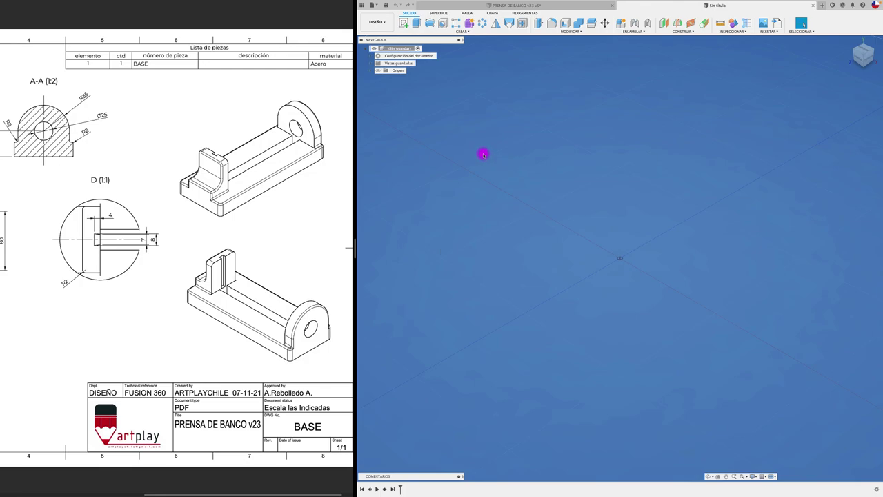
{"action": "left_click", "coordinate": [385, 5]}
{"action": "type", "text": "TORNILLO"}
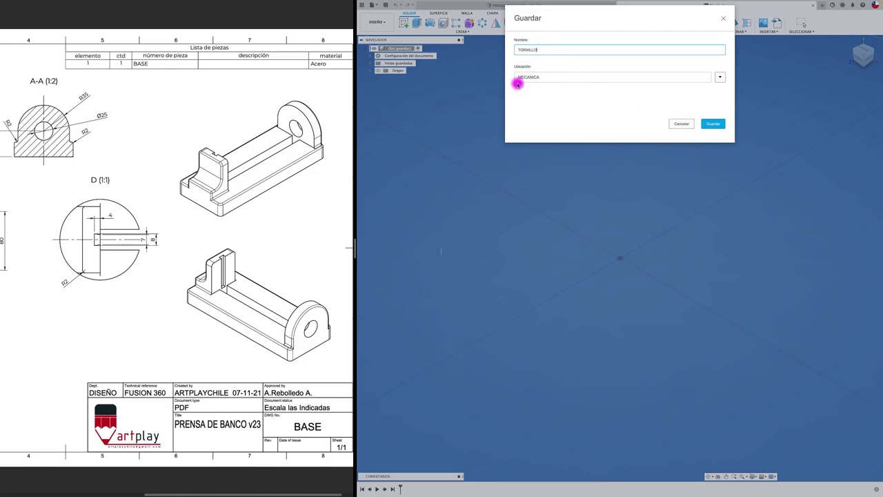
{"action": "left_click", "coordinate": [715, 125]}
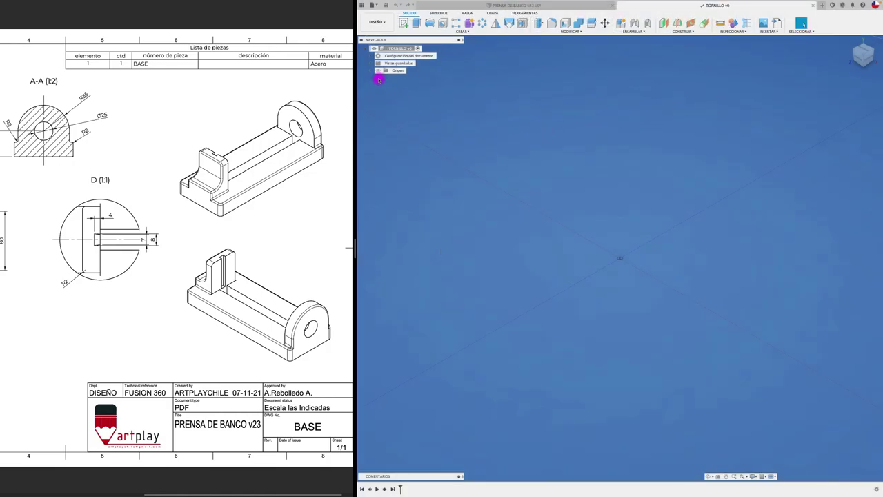
Show the origin and create a new empty component named BASE.
{"action": "left_click", "coordinate": [379, 72]}
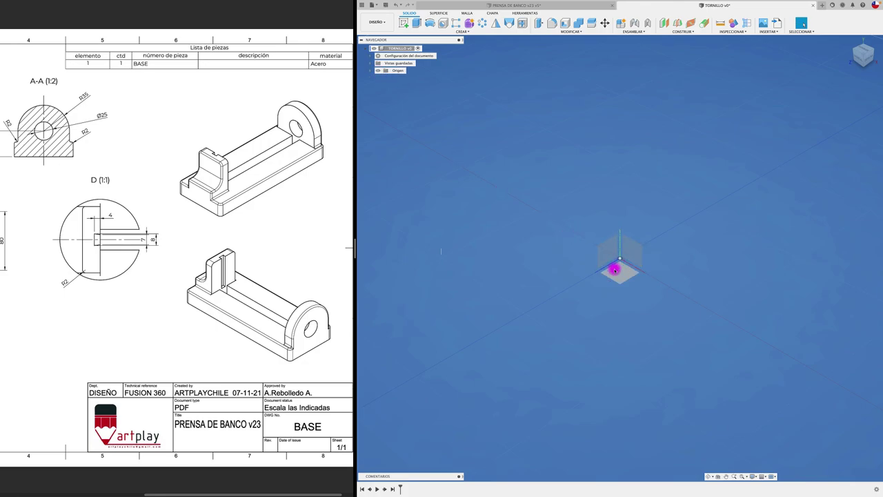
{"action": "left_click", "coordinate": [625, 25]}
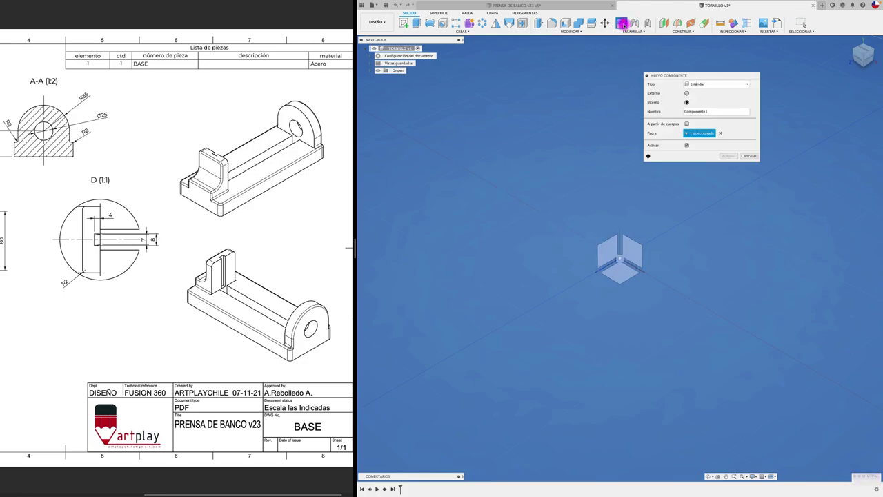
{"action": "left_click_drag", "start_coordinate": [720, 112], "coordinate": [682, 111]}
{"action": "type", "text": "BASE"}
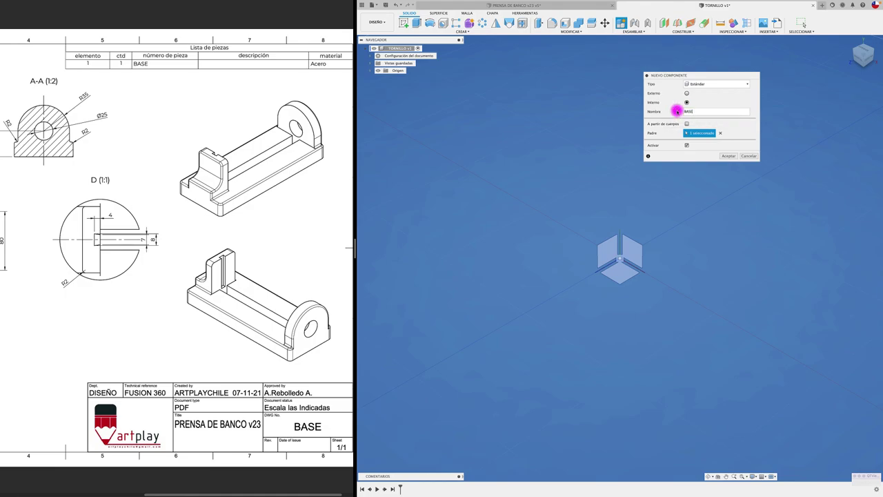
{"action": "left_click", "coordinate": [728, 156]}
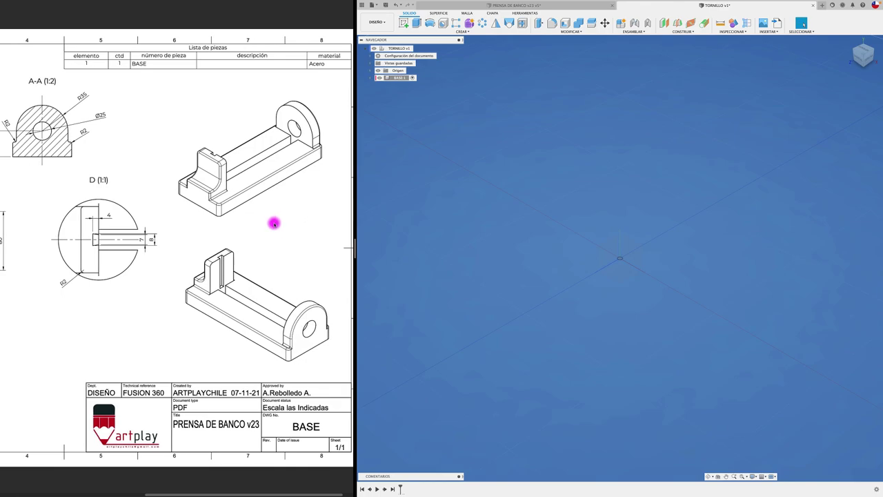
{"action": "scroll", "coordinate": [274, 223], "scroll_direction": "left", "scroll_amount": 1}
{"action": "scroll", "coordinate": [274, 222], "scroll_direction": "left", "scroll_amount": 3}
{"action": "scroll", "coordinate": [274, 223], "scroll_direction": "left", "scroll_amount": 3}
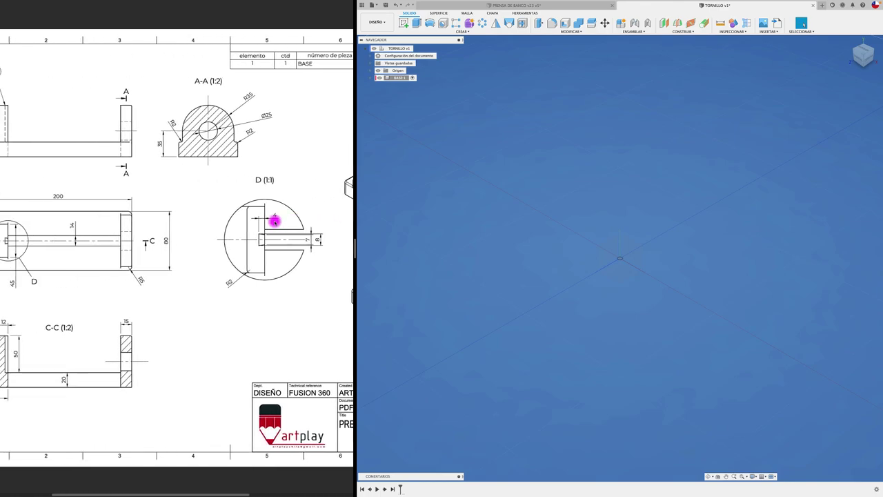
{"action": "scroll", "coordinate": [274, 223], "scroll_direction": "left", "scroll_amount": 3}
{"action": "scroll", "coordinate": [274, 222], "scroll_direction": "right", "scroll_amount": 3}
{"action": "scroll", "coordinate": [275, 221], "scroll_direction": "right", "scroll_amount": 6}
{"action": "scroll", "coordinate": [276, 219], "scroll_direction": "right", "scroll_amount": 2}
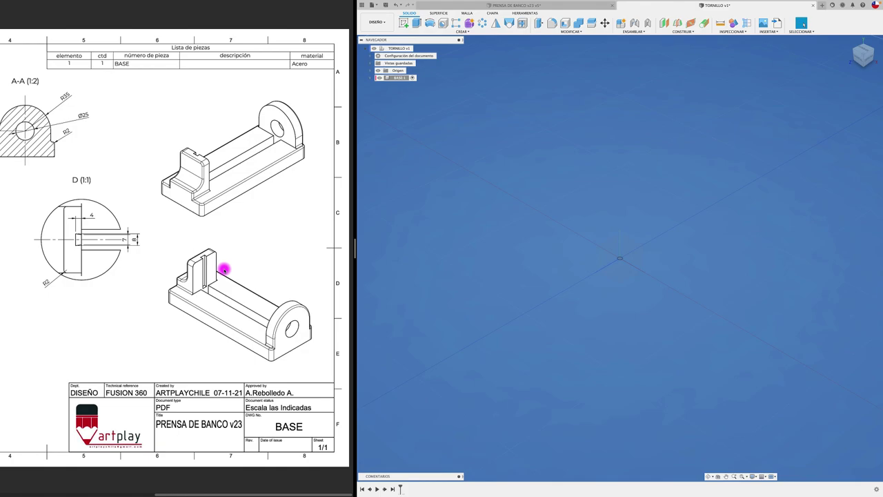
{"action": "scroll", "coordinate": [225, 268], "scroll_direction": "left", "scroll_amount": 2}
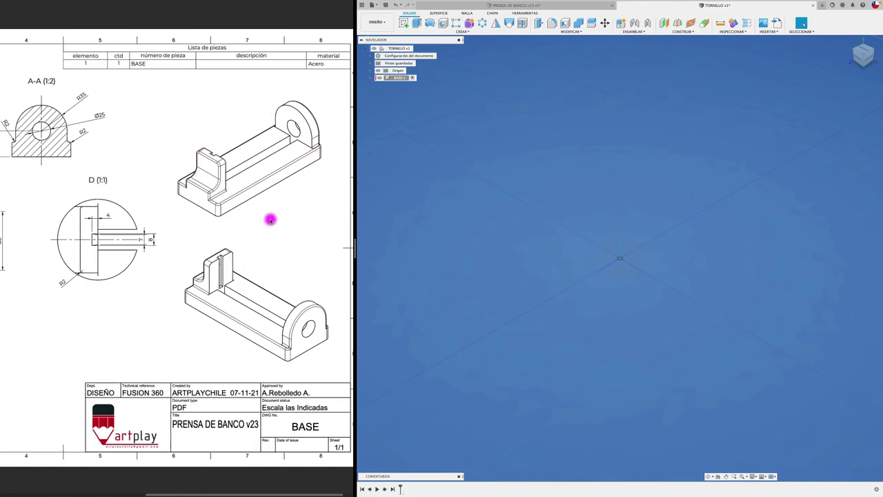
{"action": "scroll", "coordinate": [271, 219], "scroll_direction": "left", "scroll_amount": 3}
{"action": "scroll", "coordinate": [270, 219], "scroll_direction": "left", "scroll_amount": 5}
{"action": "scroll", "coordinate": [270, 219], "scroll_direction": "left", "scroll_amount": 3}
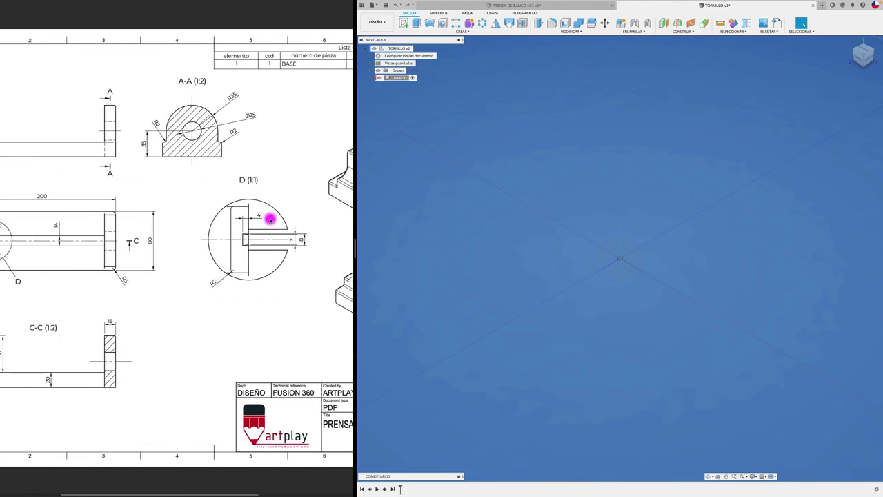
{"action": "scroll", "coordinate": [270, 220], "scroll_direction": "left", "scroll_amount": 2}
{"action": "scroll", "coordinate": [271, 220], "scroll_direction": "left", "scroll_amount": 3}
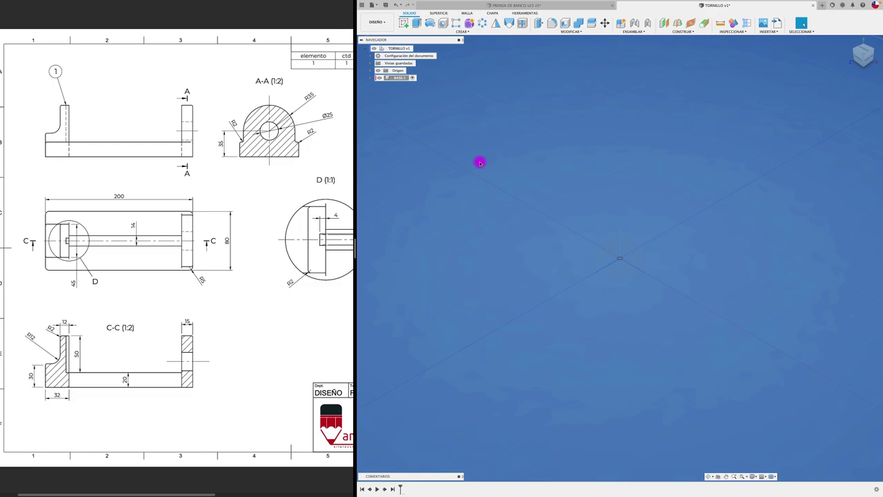
Sketch a rectangle from the origin on the horizontal plane and view it from the top.
{"action": "left_click", "coordinate": [404, 23]}
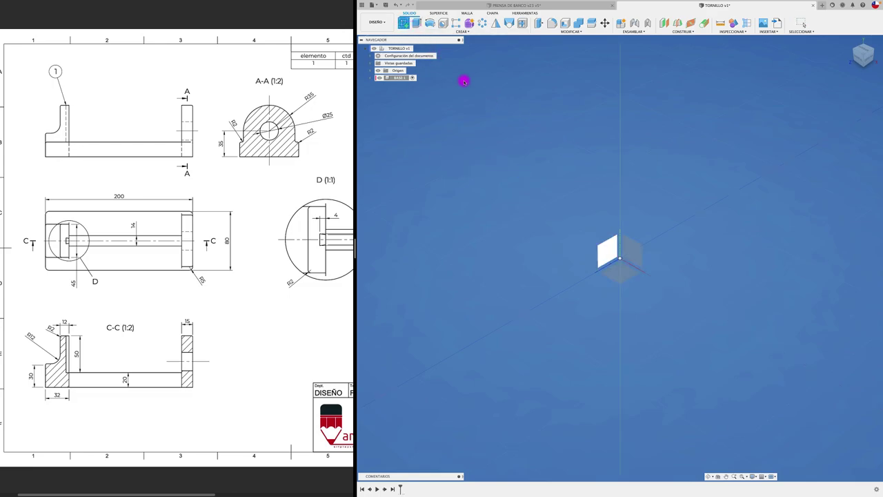
{"action": "mouse_move", "coordinate": [399, 78]}
{"action": "left_click", "coordinate": [631, 274]}
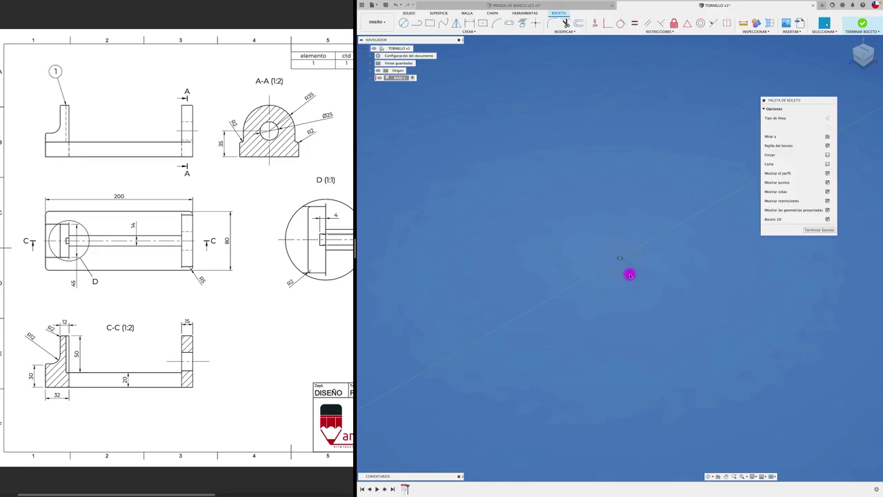
{"action": "left_click", "coordinate": [483, 23]}
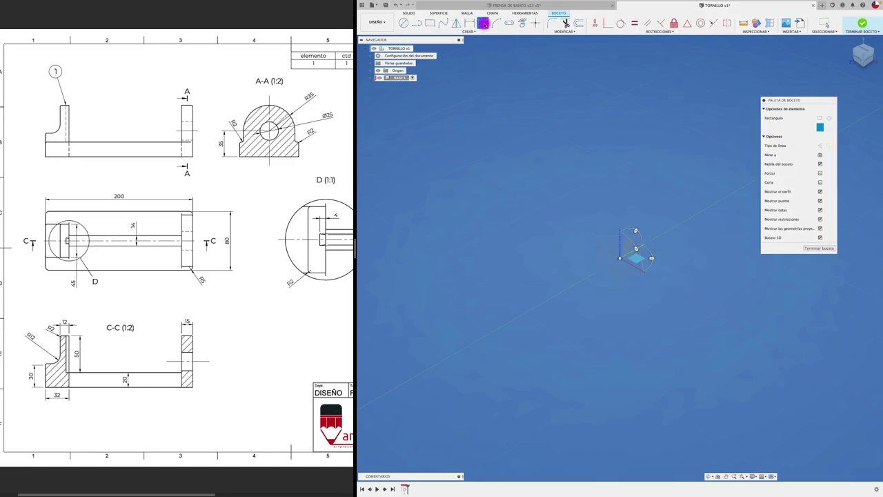
{"action": "left_click", "coordinate": [619, 259]}
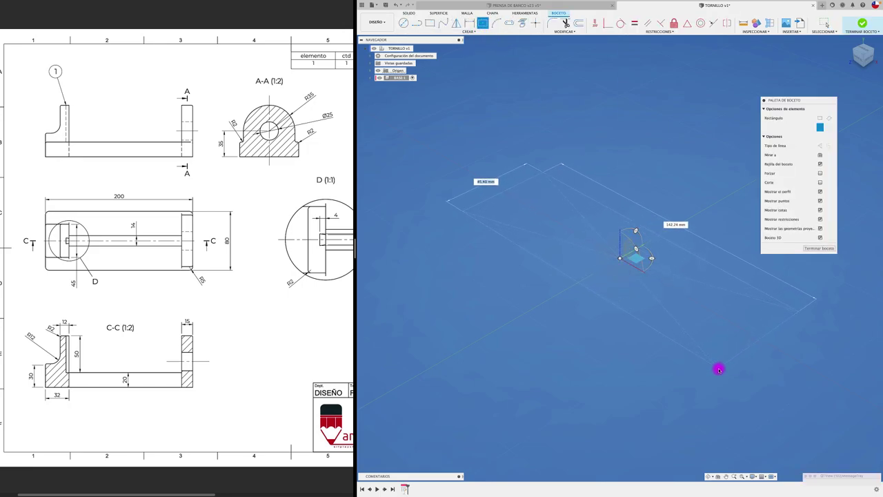
{"action": "left_click", "coordinate": [720, 367]}
{"action": "left_click", "coordinate": [874, 61]}
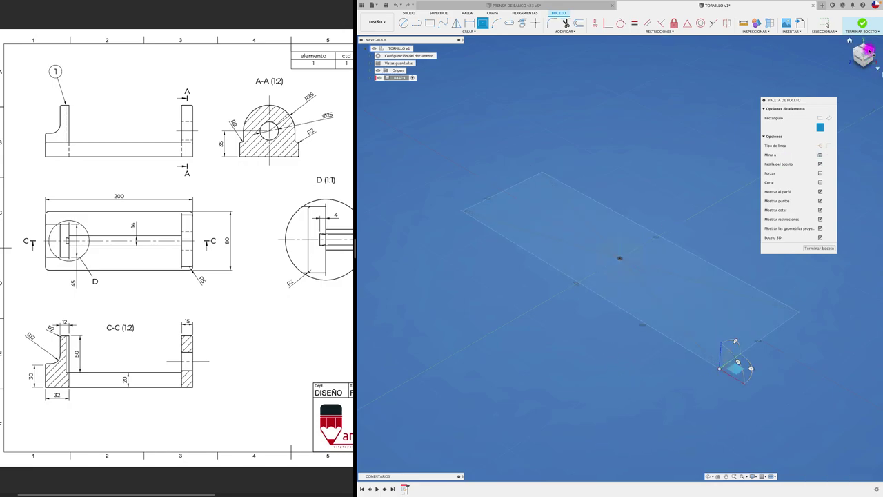
{"action": "left_click", "coordinate": [618, 127]}
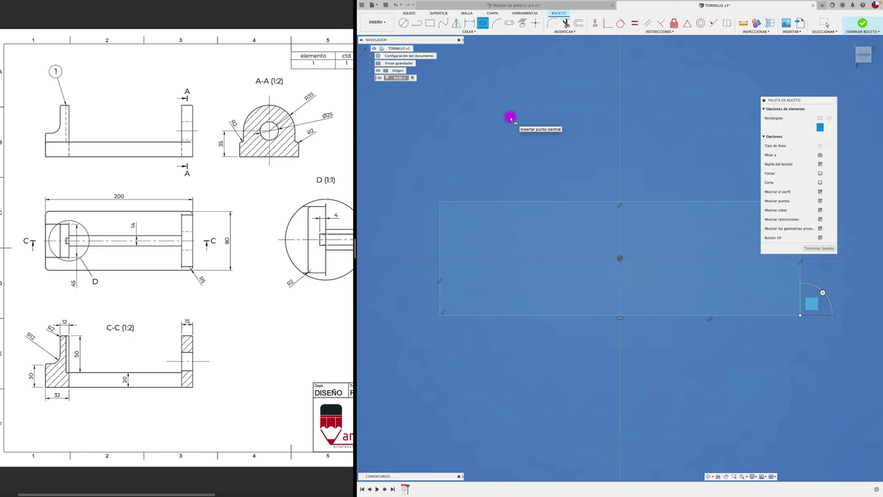
Offset the rectangle's top edge upward.
{"action": "key", "text": "o"}
{"action": "left_click", "coordinate": [564, 201]}
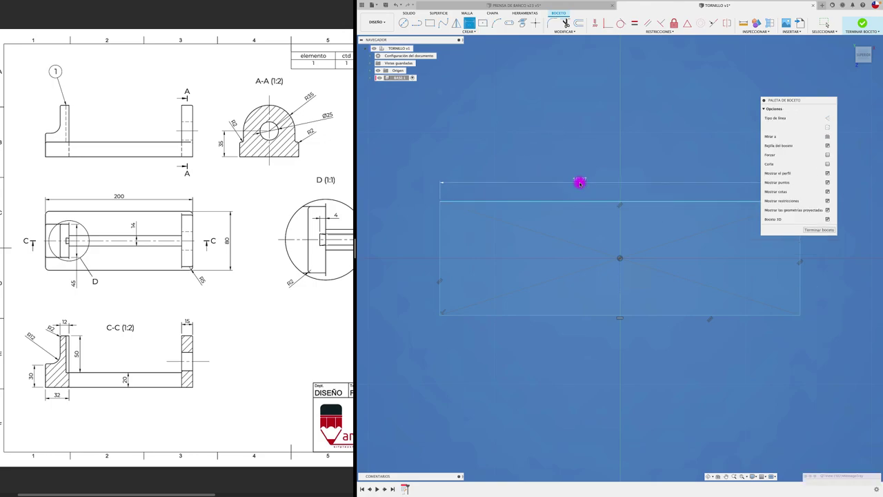
{"action": "left_click", "coordinate": [580, 182]}
{"action": "key", "text": "Return"}
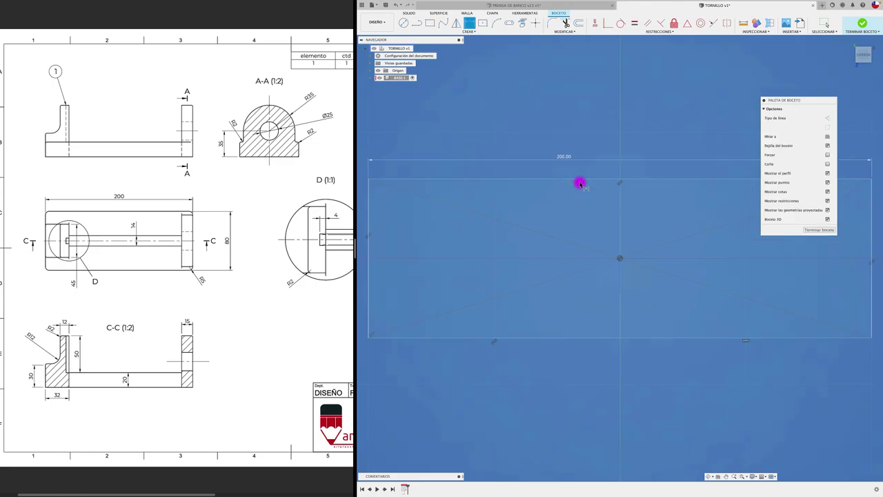
Dimension the rectangle's left edge to an 80 mm height.
{"action": "left_click", "coordinate": [415, 277]}
{"action": "left_click", "coordinate": [396, 266]}
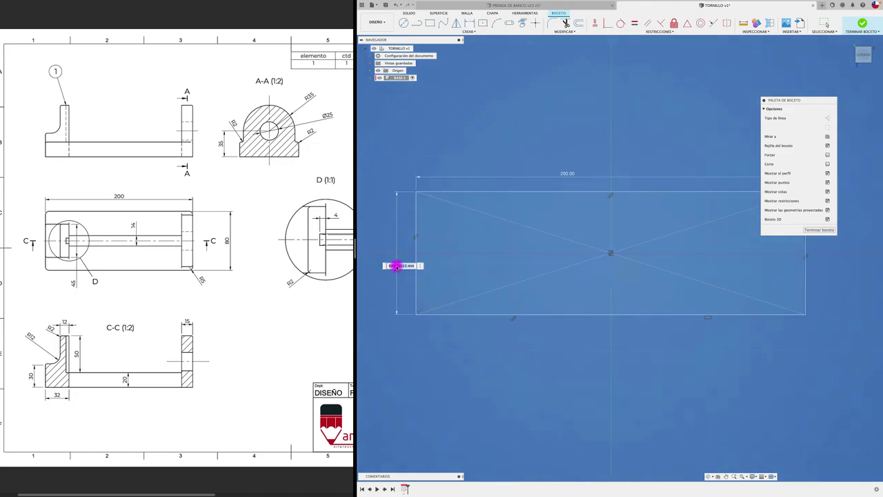
{"action": "type", "text": "80"}
{"action": "key", "text": "Return"}
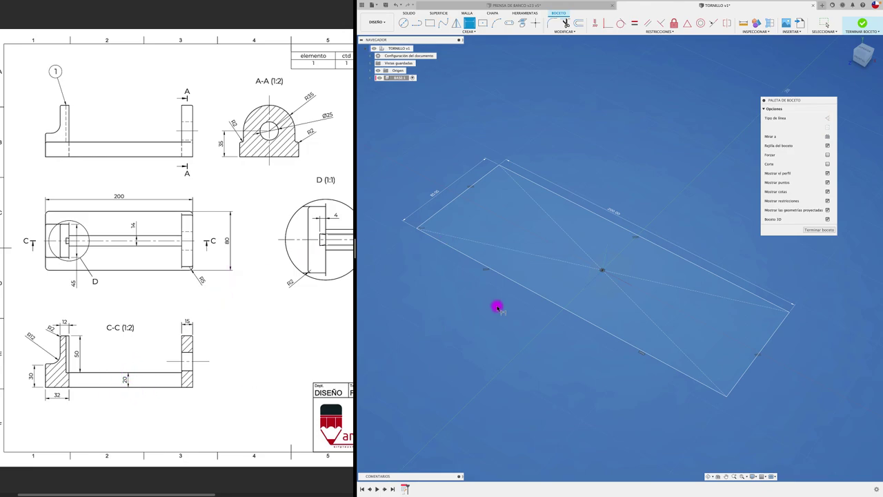
Extrude the 200 × 80 mm rectangle into a 20 mm thick block, then begin a new sketch.
{"action": "key", "text": "e"}
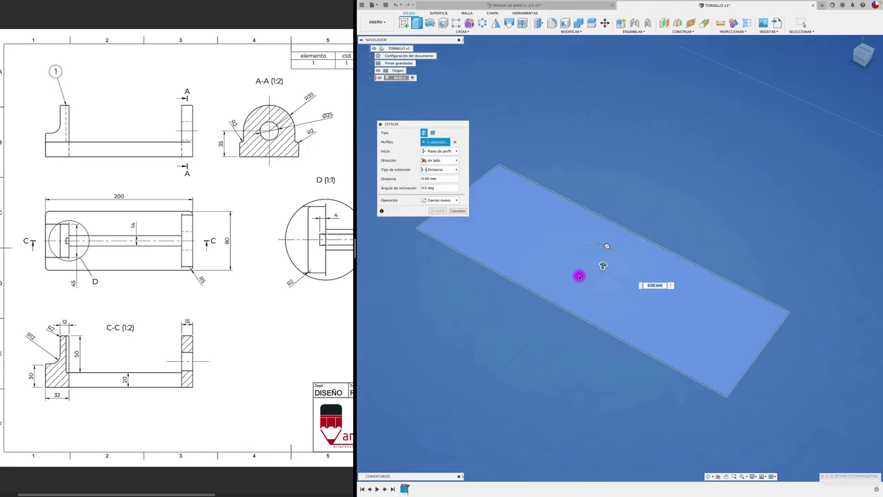
{"action": "left_click_drag", "start_coordinate": [604, 266], "coordinate": [610, 231]}
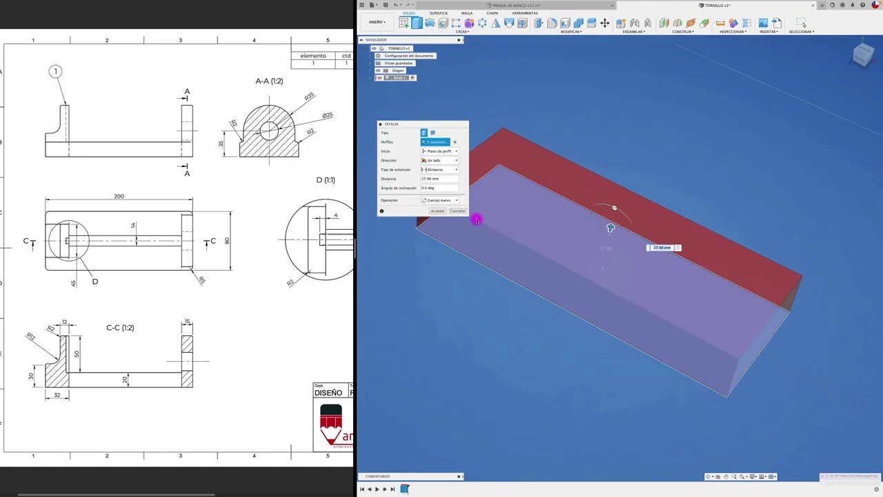
{"action": "left_click", "coordinate": [442, 178]}
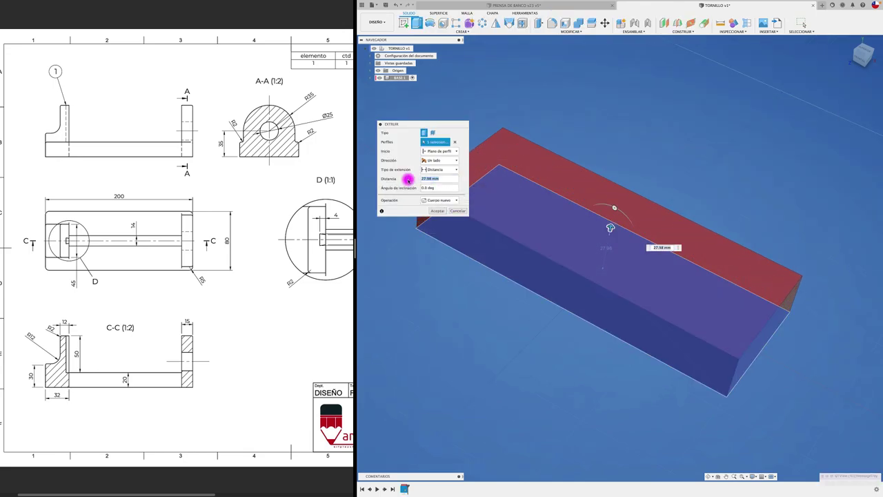
{"action": "type", "text": "20"}
{"action": "key", "text": "Return"}
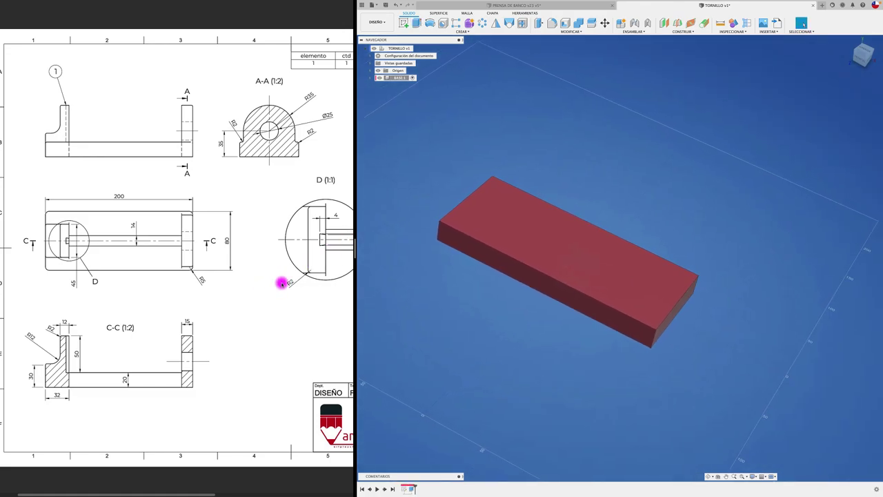
{"action": "scroll", "coordinate": [225, 246], "scroll_direction": "right", "scroll_amount": 3}
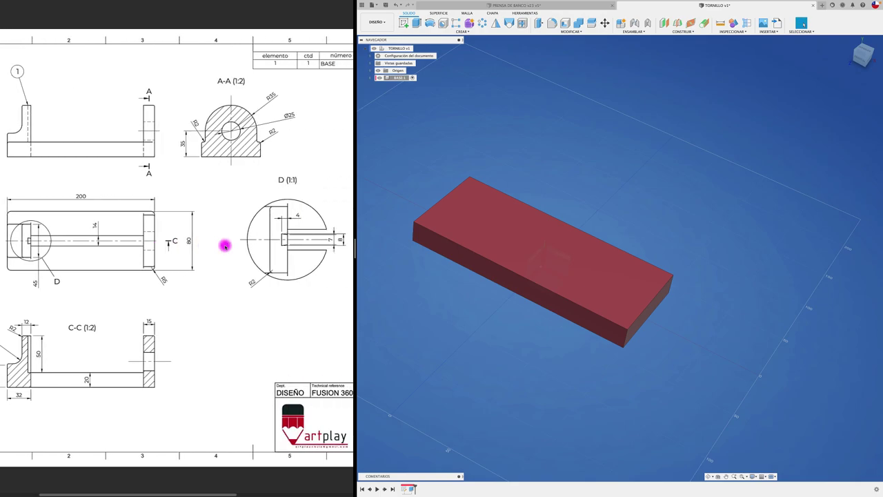
{"action": "scroll", "coordinate": [225, 245], "scroll_direction": "right", "scroll_amount": 3}
{"action": "scroll", "coordinate": [222, 243], "scroll_direction": "right", "scroll_amount": 3}
{"action": "scroll", "coordinate": [219, 276], "scroll_direction": "right", "scroll_amount": 4}
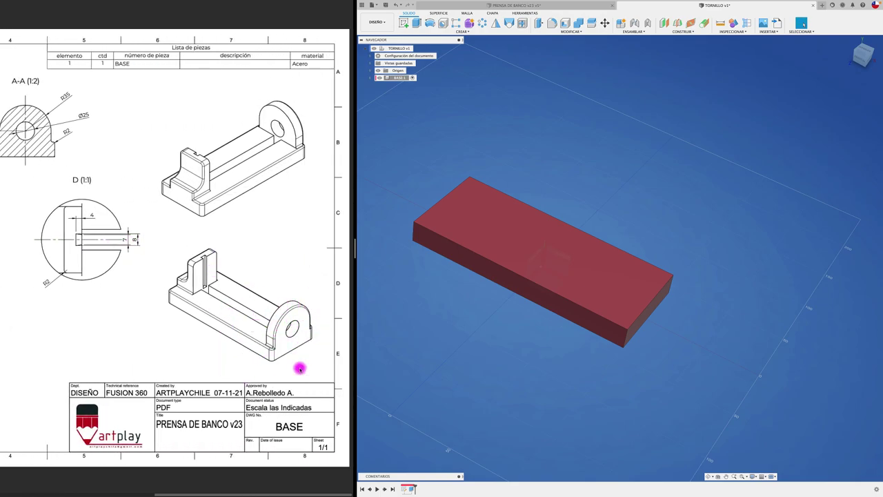
{"action": "scroll", "coordinate": [220, 199], "scroll_direction": "left", "scroll_amount": 5}
{"action": "scroll", "coordinate": [207, 197], "scroll_direction": "left", "scroll_amount": 2}
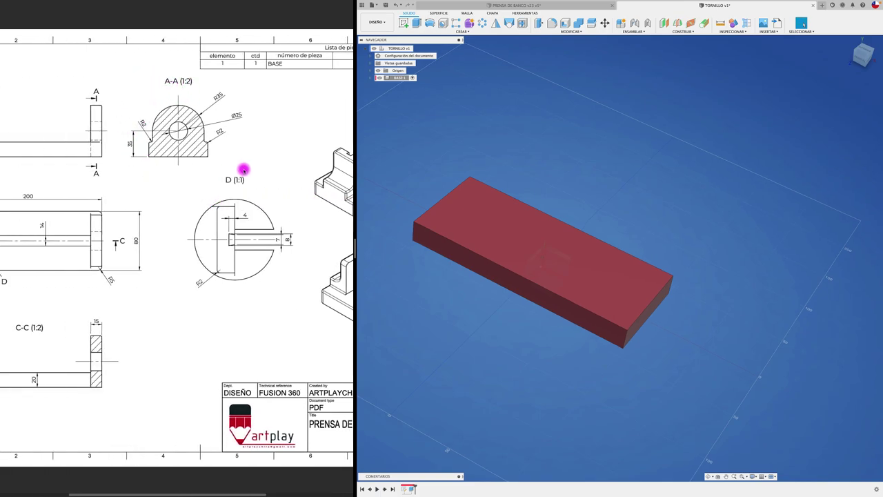
{"action": "left_click", "coordinate": [404, 23]}
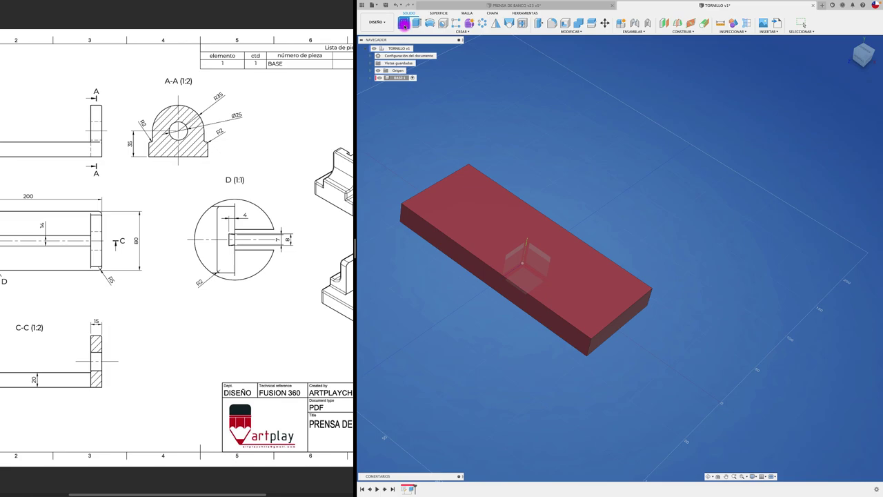
On the block's end face, place a circle centred on the vertical axis.
{"action": "left_click", "coordinate": [641, 306]}
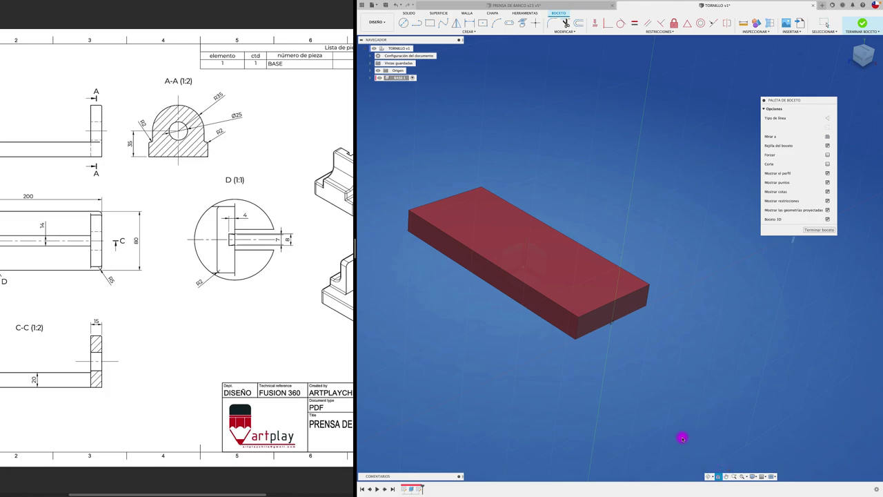
{"action": "left_click", "coordinate": [633, 303]}
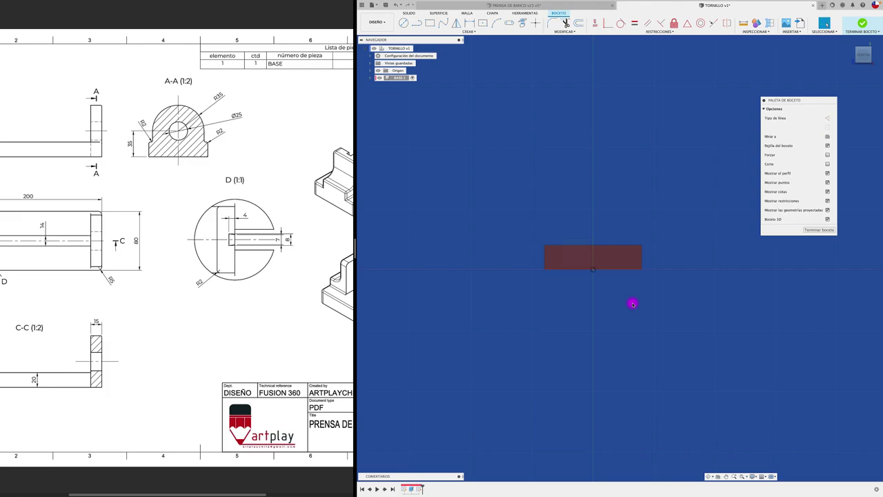
{"action": "scroll", "coordinate": [619, 215], "scroll_direction": "up", "scroll_amount": 2}
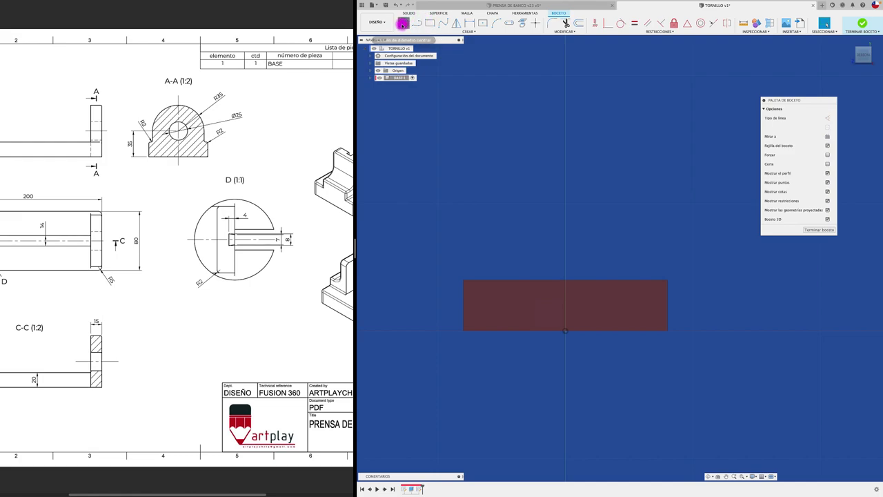
{"action": "left_click", "coordinate": [403, 24]}
{"action": "left_click", "coordinate": [565, 224]}
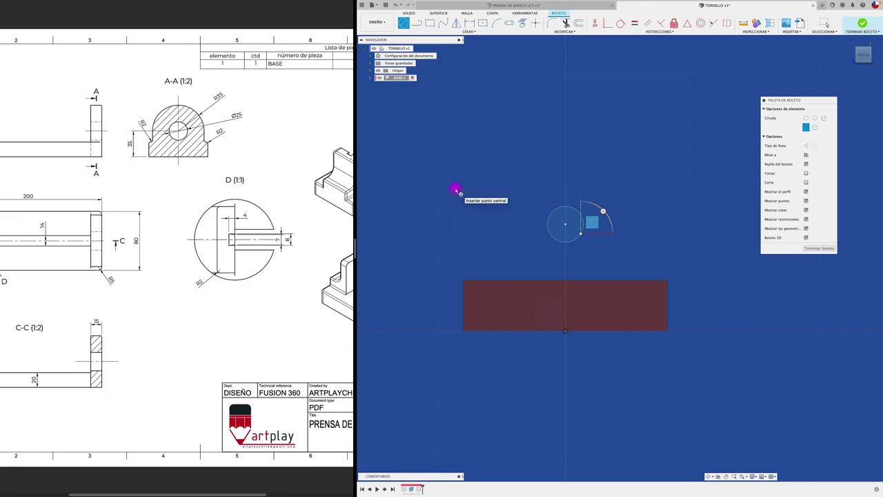
{"action": "key", "text": "Return"}
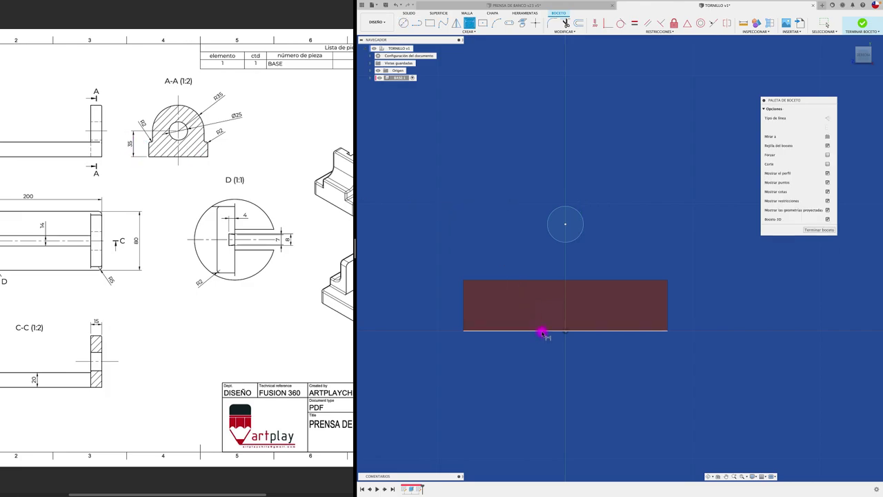
Dimension the circle centre 35 mm above the bottom edge and its diameter to 25 mm.
{"action": "left_click", "coordinate": [544, 330]}
{"action": "left_click", "coordinate": [566, 223]}
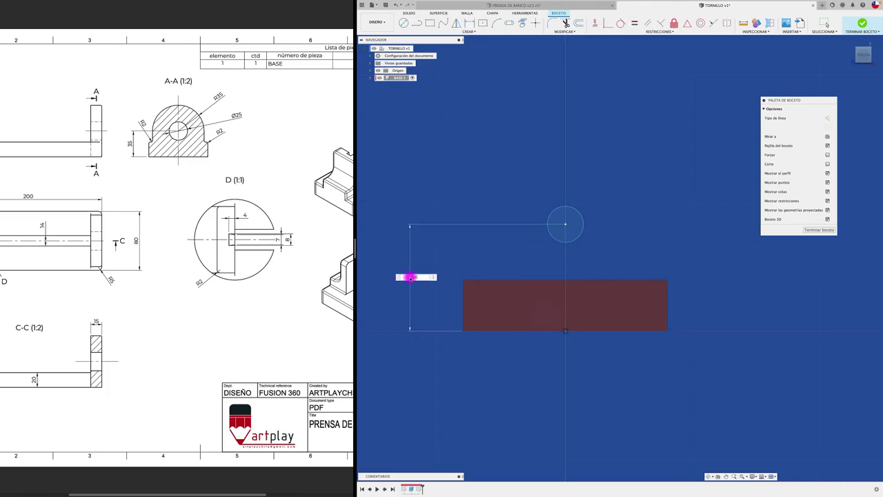
{"action": "key", "text": "Return"}
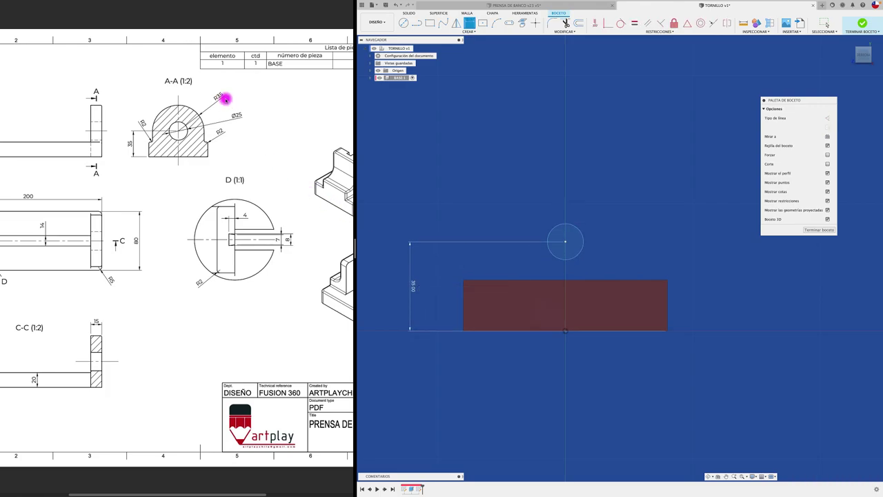
{"action": "left_click", "coordinate": [580, 258]}
{"action": "left_click", "coordinate": [646, 199]}
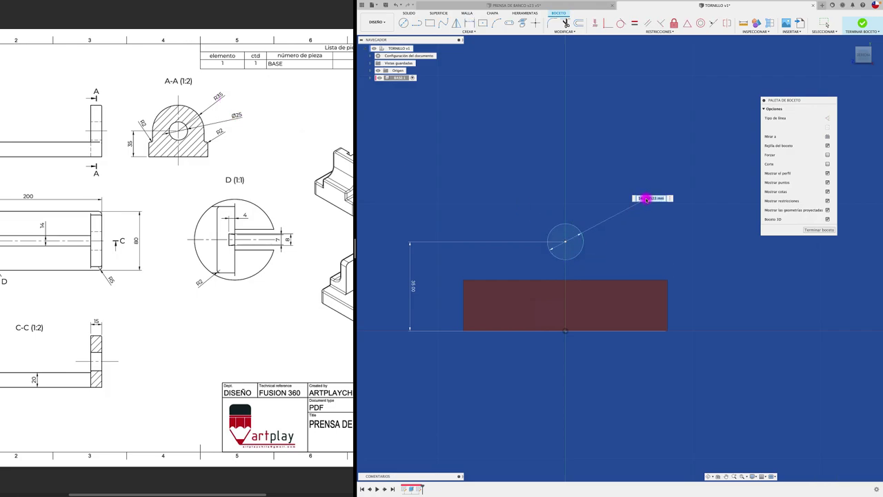
{"action": "type", "text": "25"}
{"action": "key", "text": "Return"}
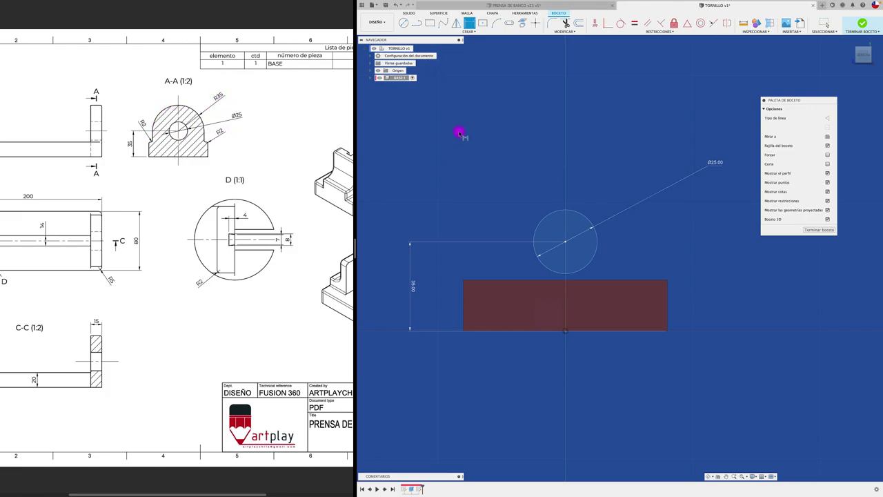
Draw a concentric outer circle around the Ø25 hole and dimension its radius to 35 mm.
{"action": "key", "text": "c"}
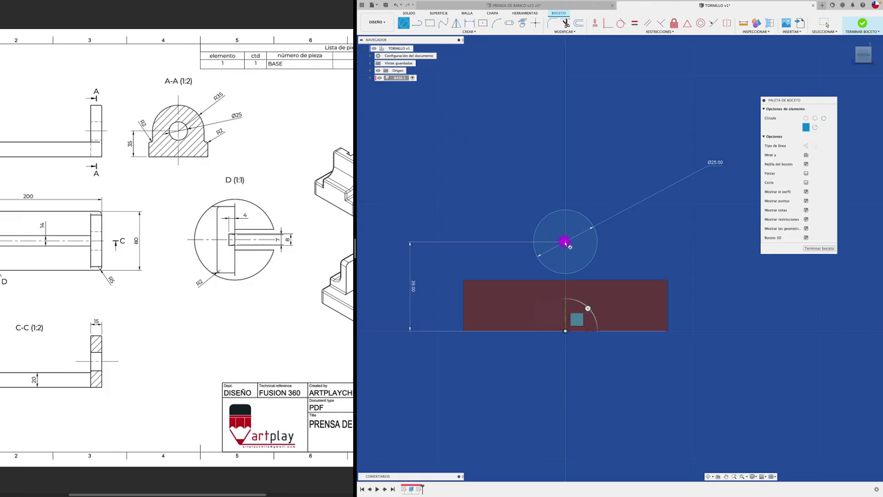
{"action": "left_click", "coordinate": [565, 242]}
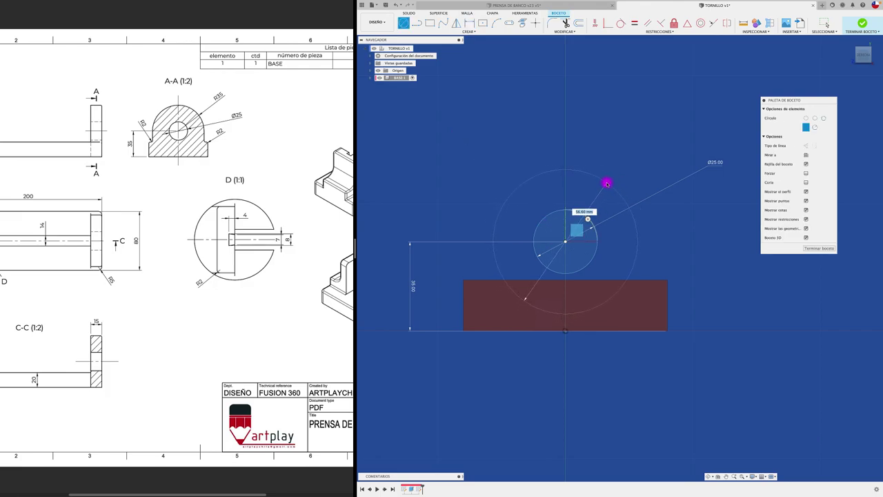
{"action": "right_click", "coordinate": [606, 183]}
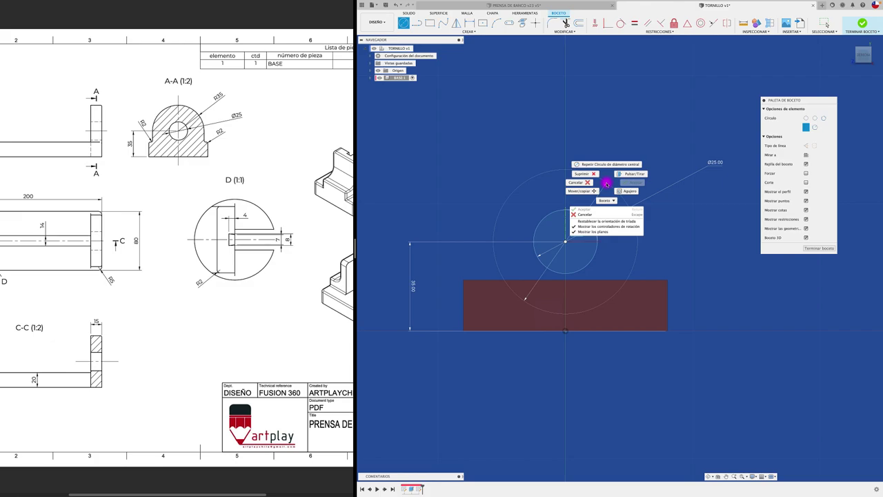
{"action": "left_click", "coordinate": [623, 134]}
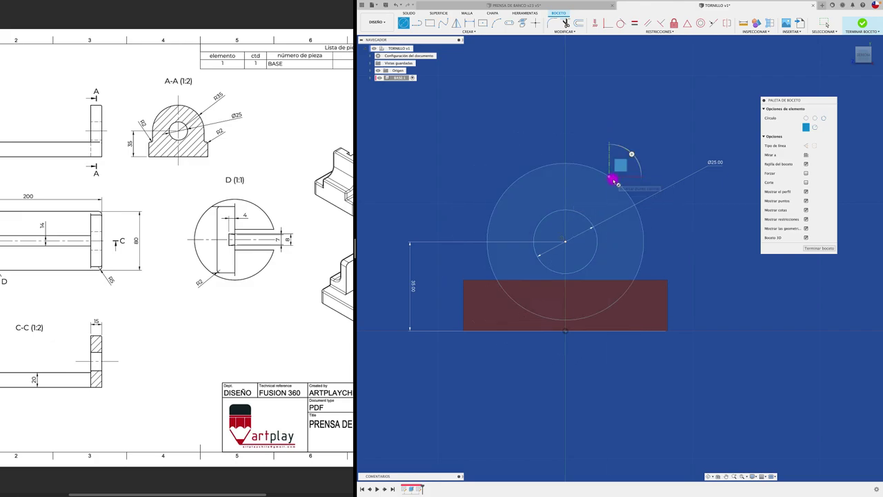
{"action": "left_click", "coordinate": [632, 187]}
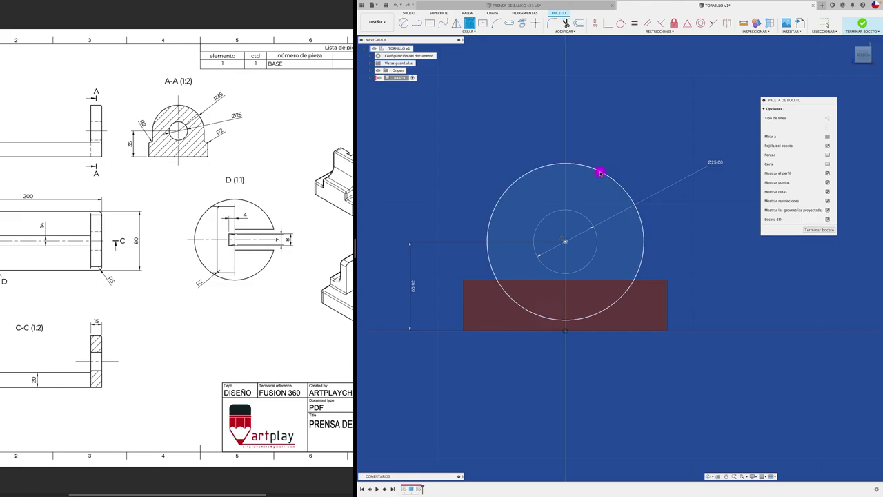
{"action": "left_click", "coordinate": [600, 174]}
{"action": "right_click", "coordinate": [620, 162]}
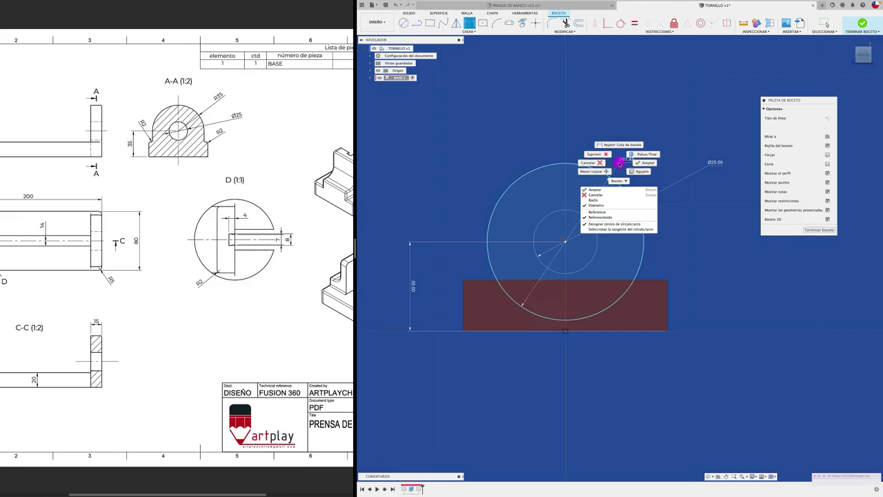
{"action": "left_click", "coordinate": [597, 200]}
{"action": "left_click", "coordinate": [620, 169]}
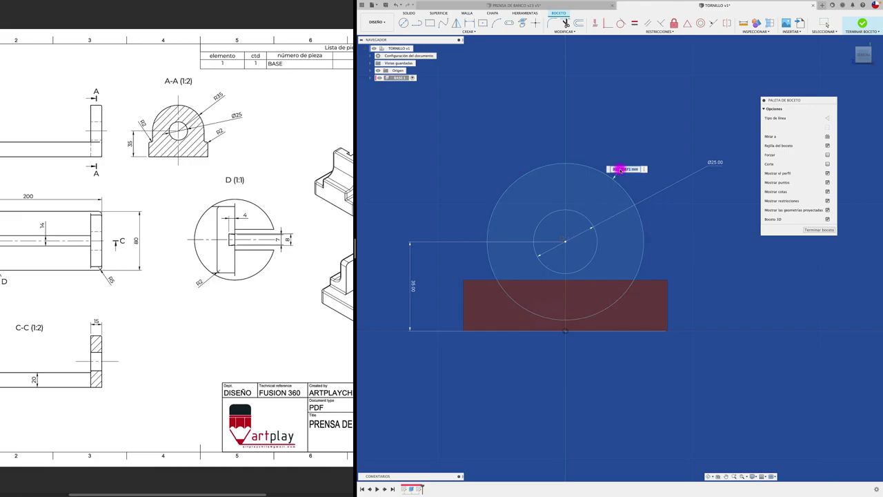
{"action": "type", "text": "35"}
{"action": "key", "text": "Return"}
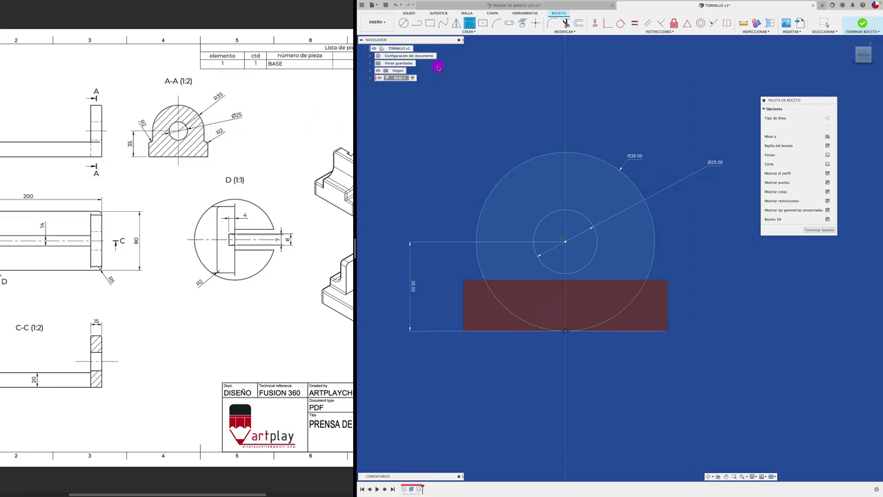
{"action": "left_click", "coordinate": [417, 23]}
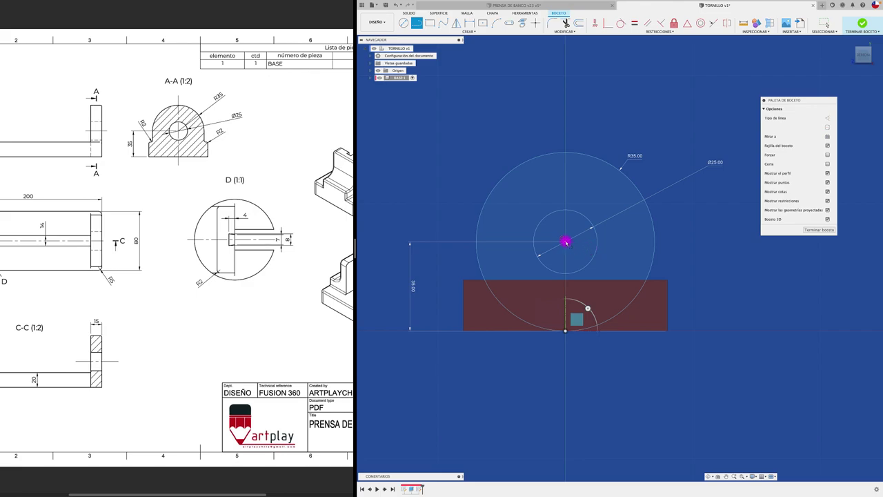
Draw a vertical line from the R35 circle's right side down past the block.
{"action": "left_click", "coordinate": [655, 242]}
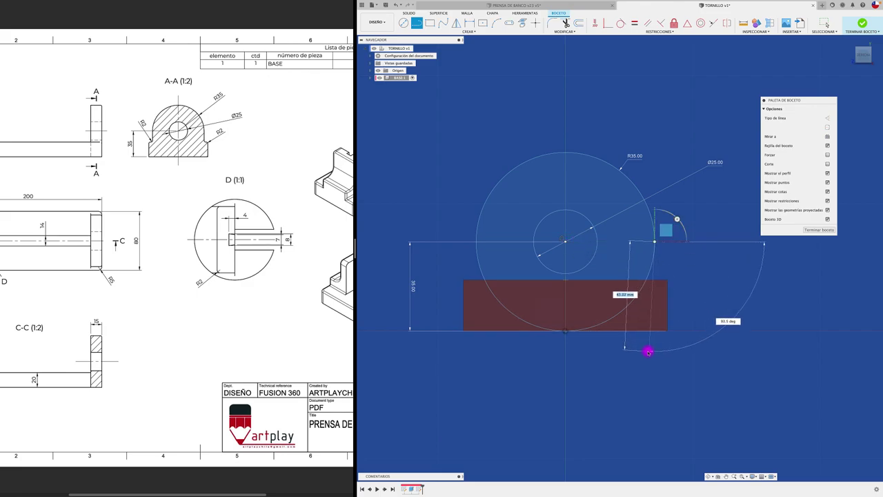
{"action": "left_click", "coordinate": [655, 330]}
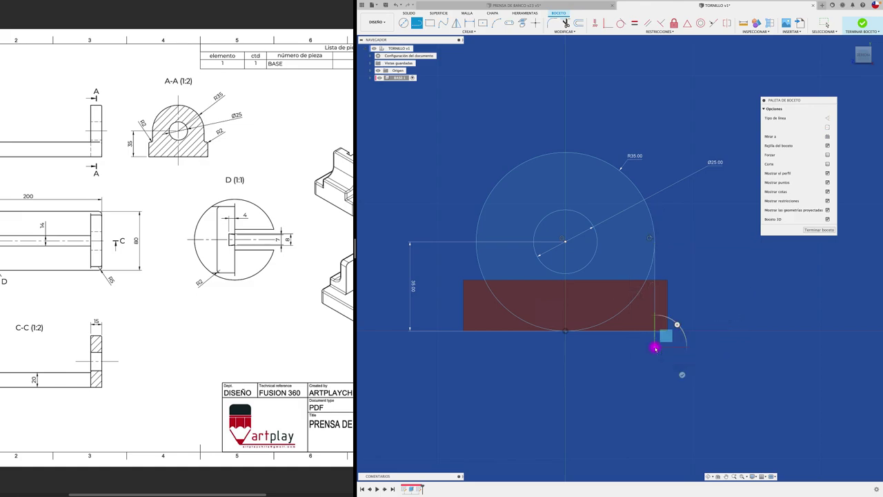
{"action": "left_click", "coordinate": [655, 349]}
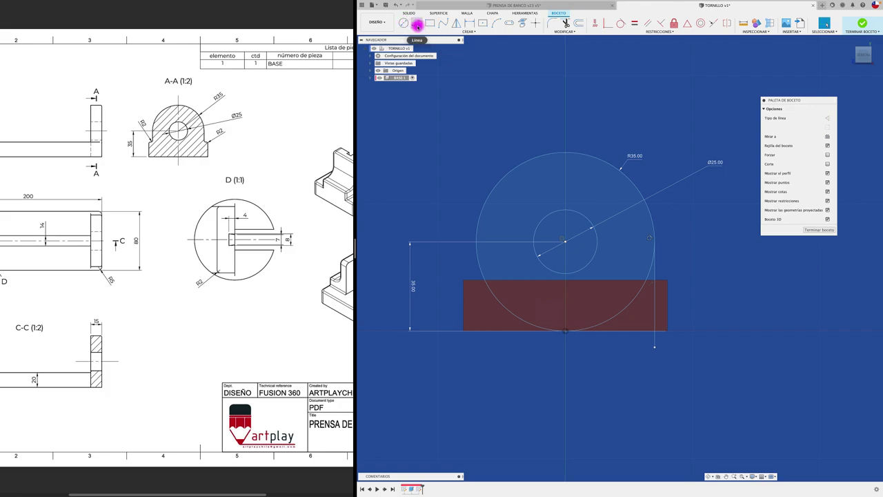
{"action": "left_click", "coordinate": [418, 23]}
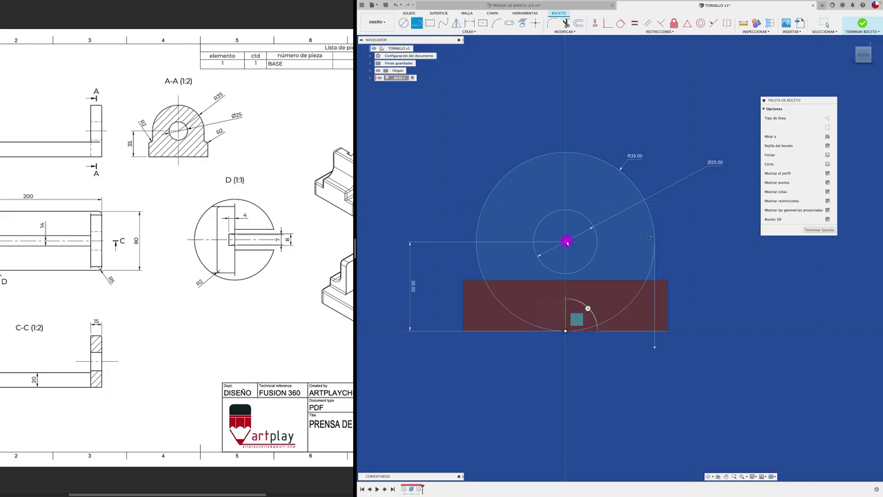
{"action": "left_click", "coordinate": [475, 242]}
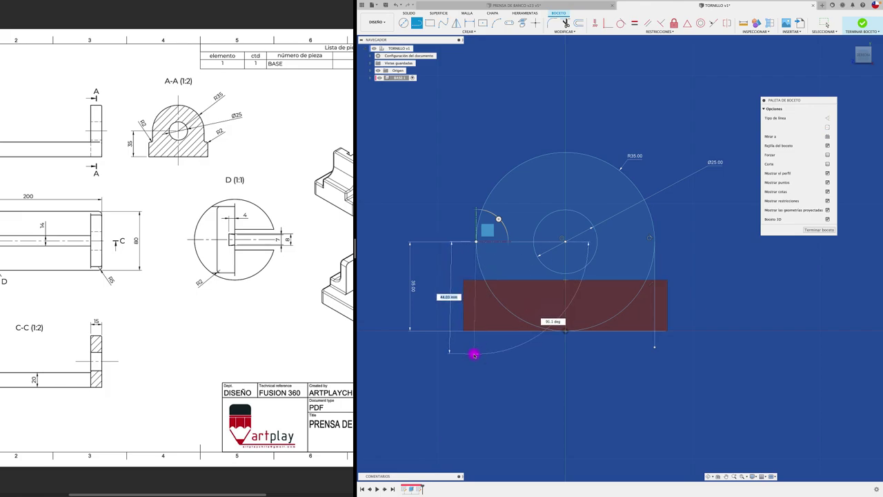
{"action": "key", "text": "Escape"}
{"action": "key", "text": "Escape"}
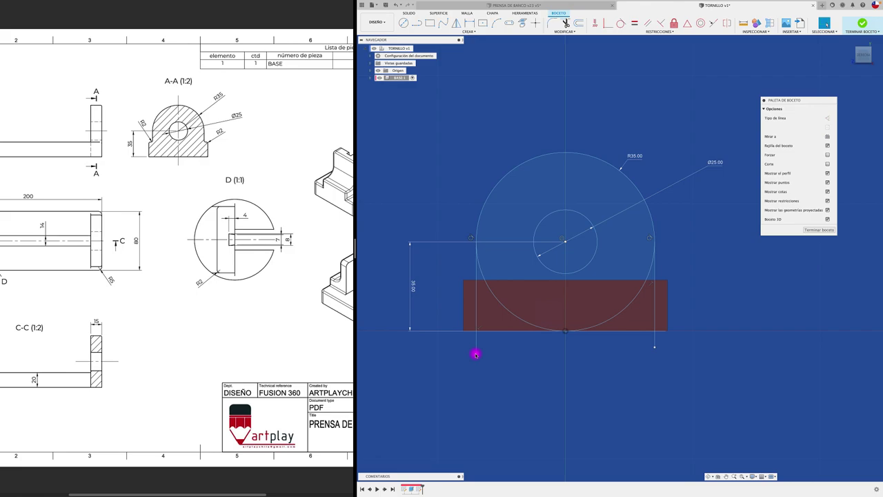
Trim the R35 circle's lower arcs and the extra vertical lines, leaving an arch outline.
{"action": "key", "text": "t"}
{"action": "left_click", "coordinate": [486, 295]}
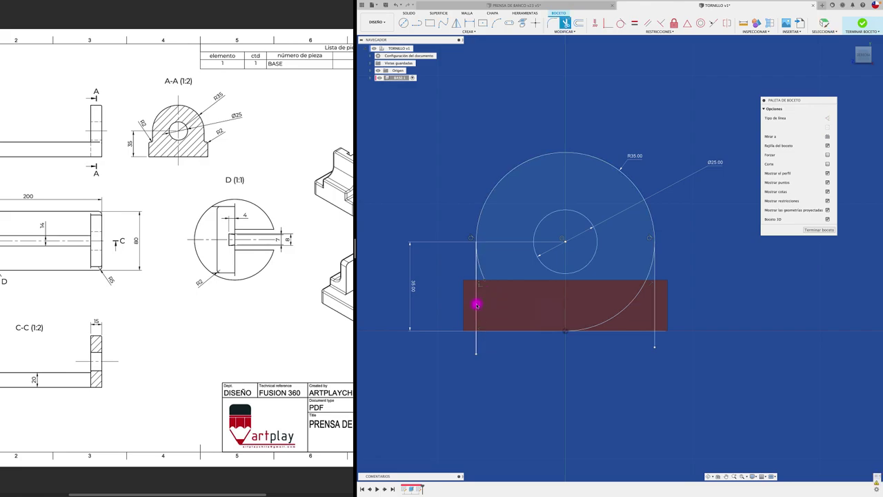
{"action": "left_click", "coordinate": [477, 345]}
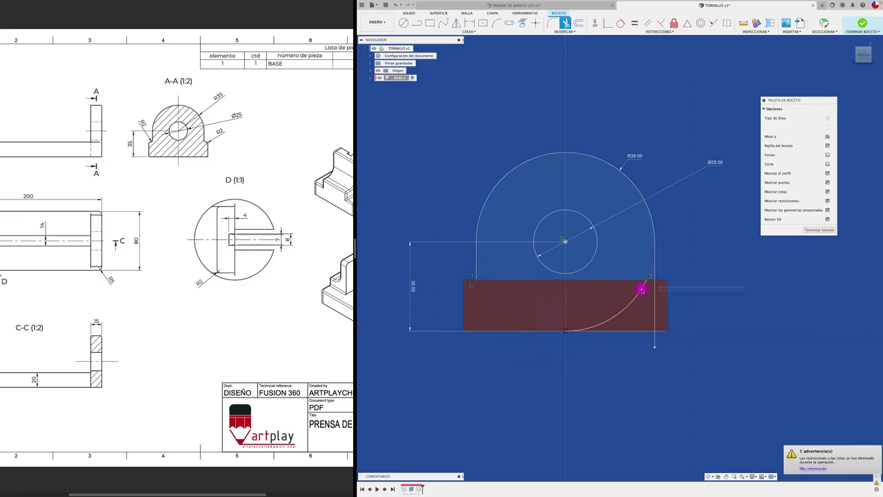
{"action": "left_click", "coordinate": [640, 287]}
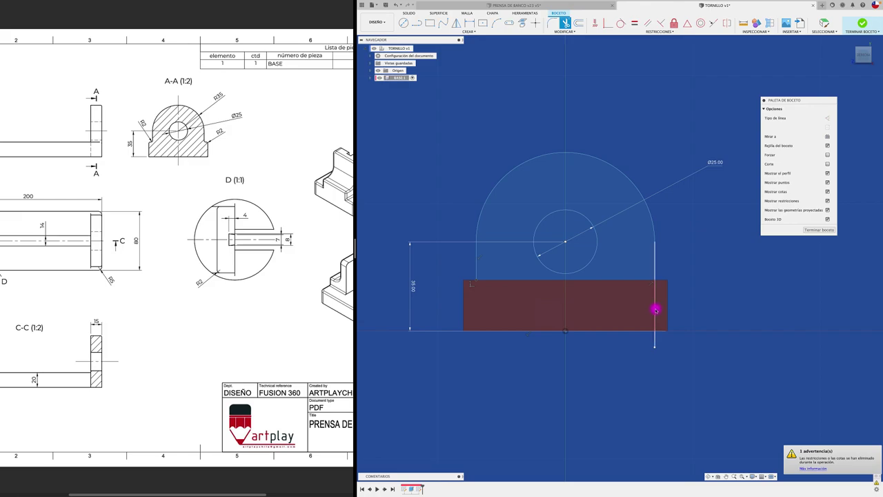
{"action": "left_click", "coordinate": [656, 314]}
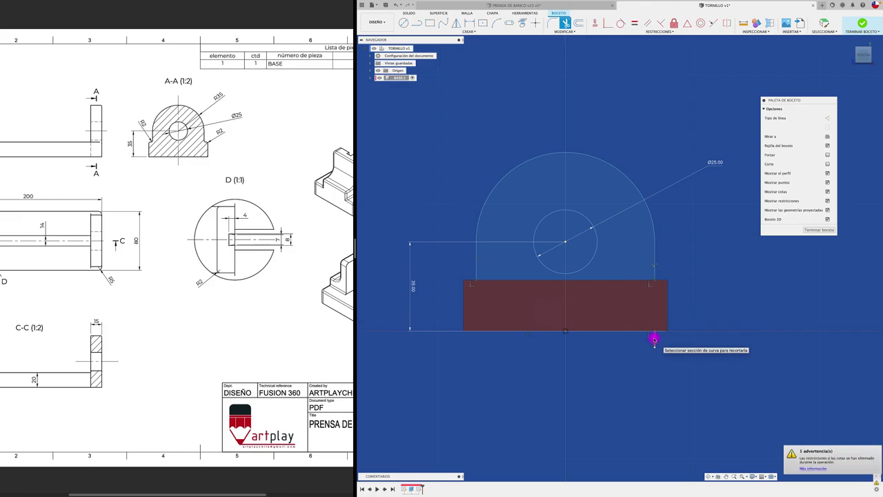
{"action": "left_click", "coordinate": [654, 340]}
{"action": "middle_click_drag", "start_coordinate": [596, 343], "coordinate": [547, 322], "text": "shift"}
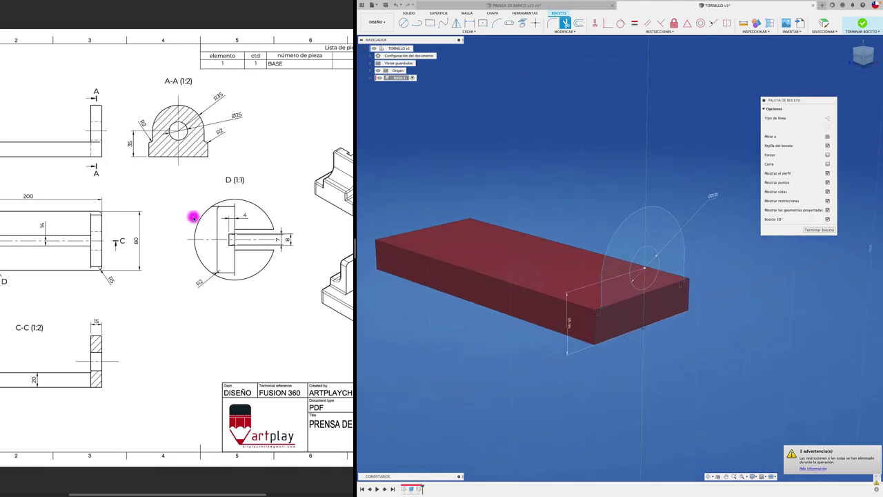
Extrude the arch profile 15 mm with a Join onto the base block.
{"action": "scroll", "coordinate": [193, 216], "scroll_direction": "right", "scroll_amount": 1}
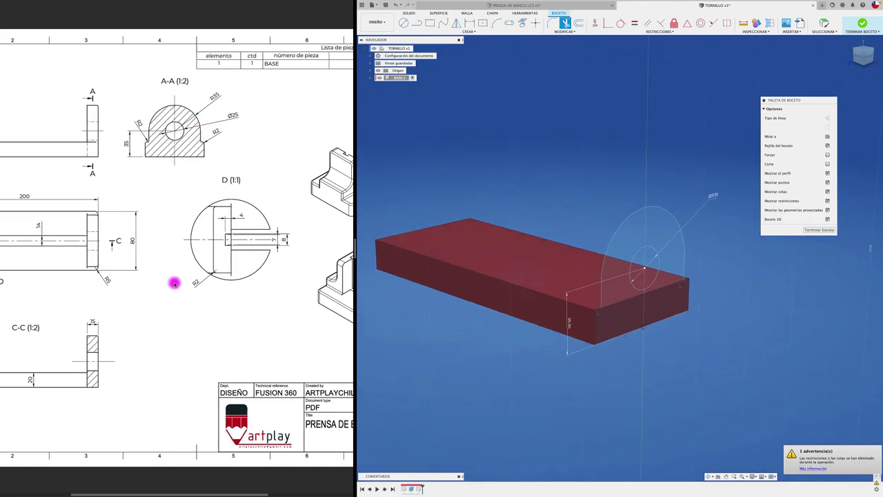
{"action": "scroll", "coordinate": [96, 328], "scroll_direction": "right", "scroll_amount": 2}
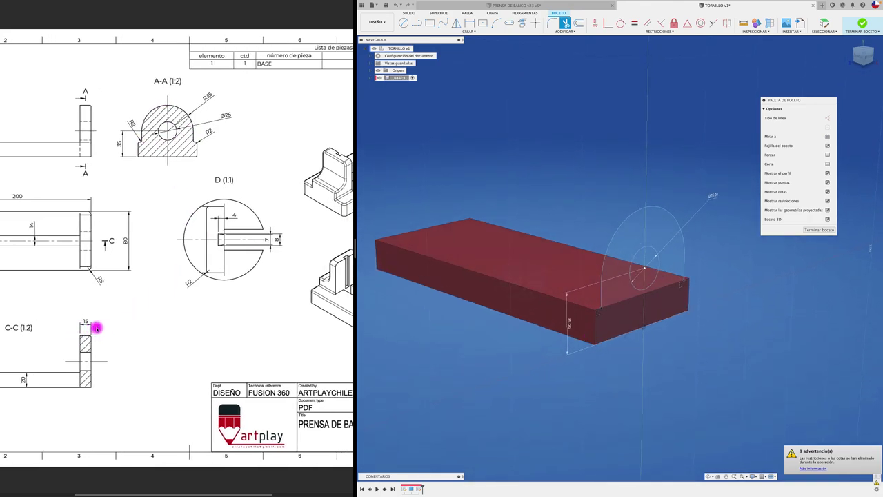
{"action": "scroll", "coordinate": [97, 328], "scroll_direction": "left", "scroll_amount": 2}
{"action": "scroll", "coordinate": [96, 327], "scroll_direction": "left", "scroll_amount": 4}
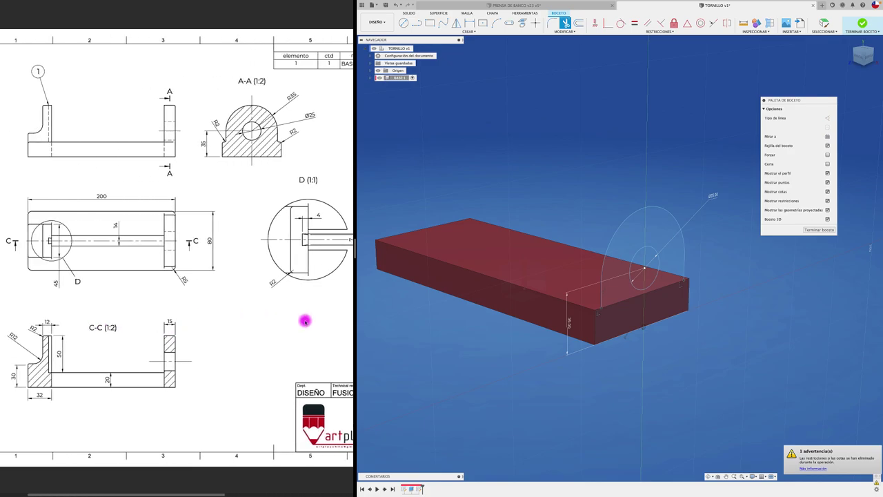
{"action": "key", "text": "e"}
{"action": "left_click", "coordinate": [619, 276]}
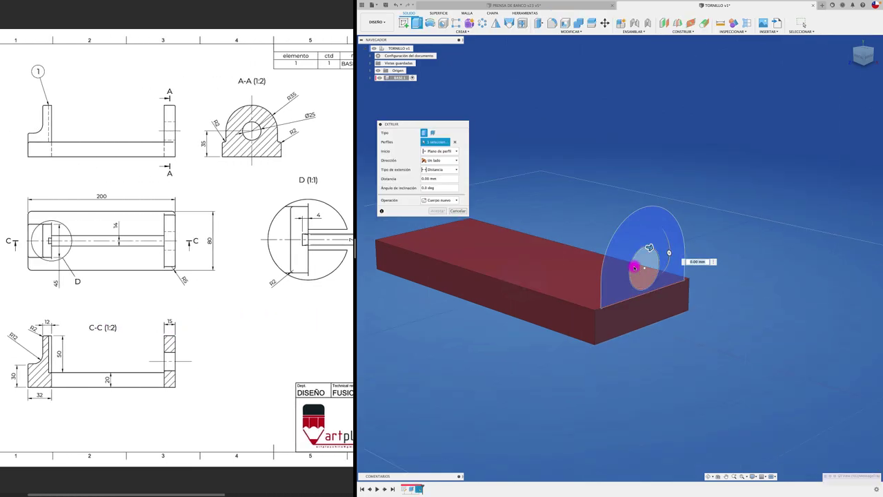
{"action": "left_click_drag", "start_coordinate": [650, 247], "coordinate": [637, 245]}
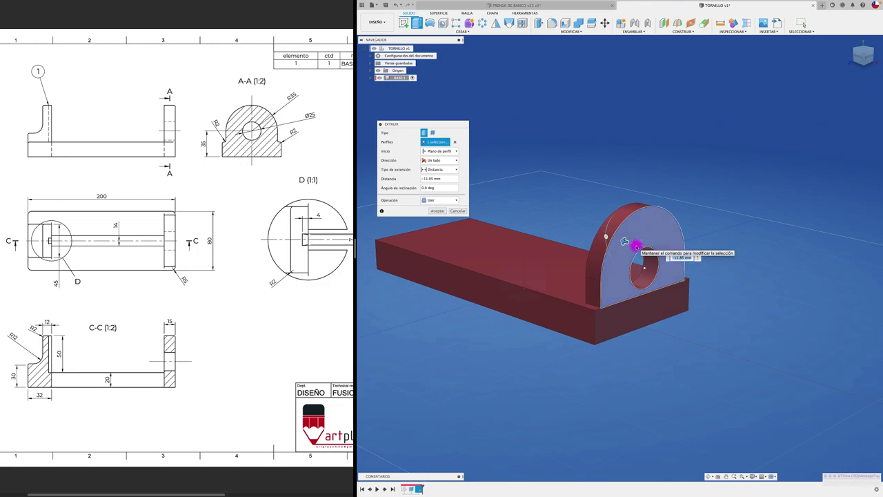
{"action": "right_click", "coordinate": [636, 246]}
{"action": "type", "text": "-15"}
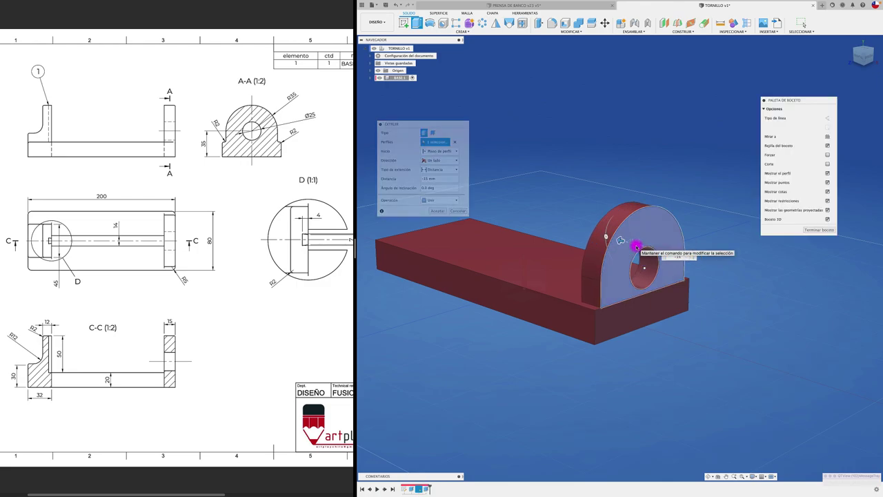
{"action": "key", "text": "Return"}
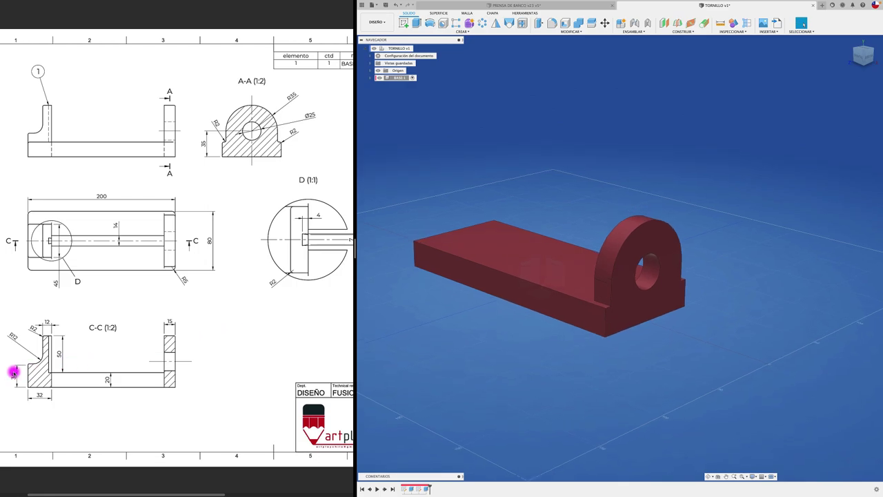
{"action": "scroll", "coordinate": [142, 369], "scroll_direction": "right", "scroll_amount": 3}
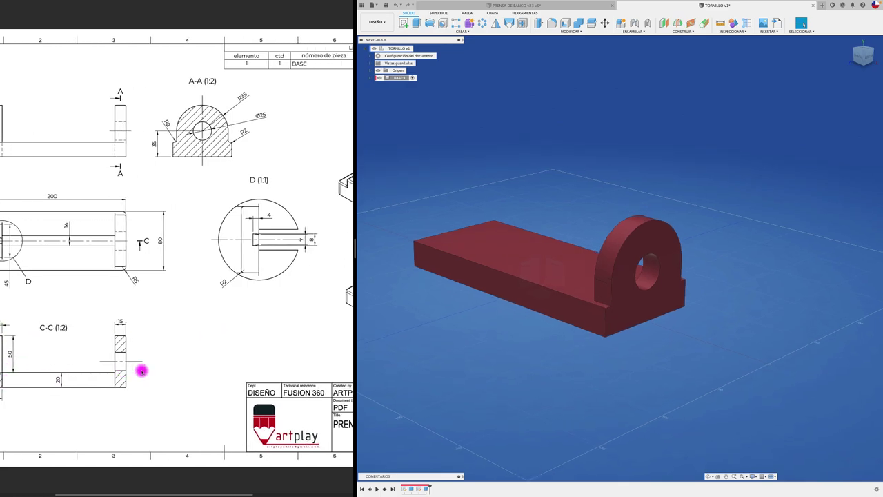
{"action": "scroll", "coordinate": [141, 369], "scroll_direction": "right", "scroll_amount": 3}
{"action": "scroll", "coordinate": [142, 369], "scroll_direction": "right", "scroll_amount": 3}
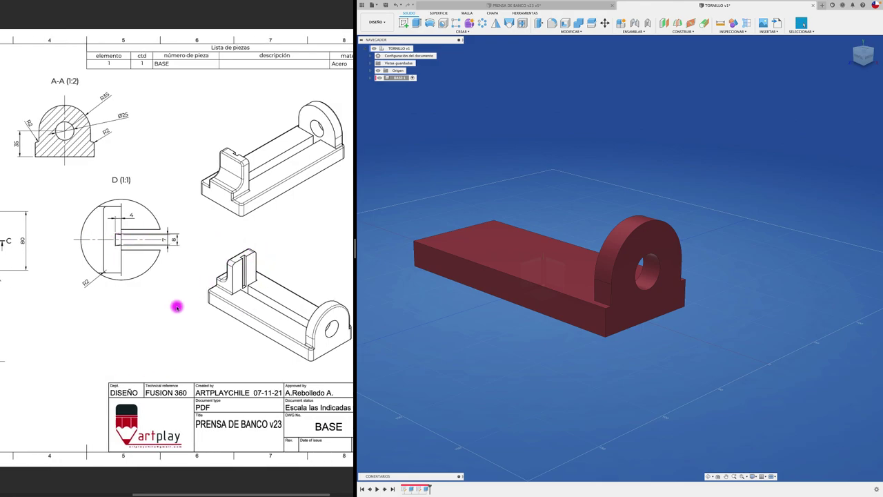
{"action": "scroll", "coordinate": [177, 307], "scroll_direction": "left", "scroll_amount": 5}
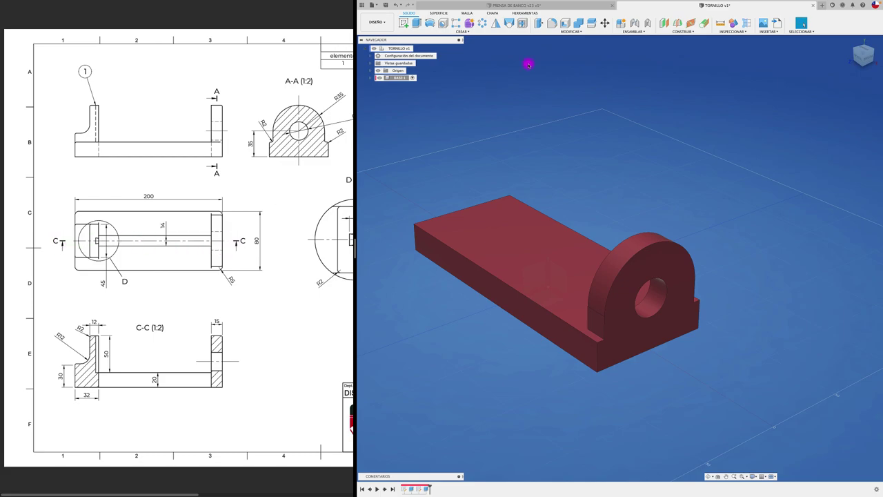
Create a midplane between the block's two long side faces.
{"action": "left_click", "coordinate": [682, 31]}
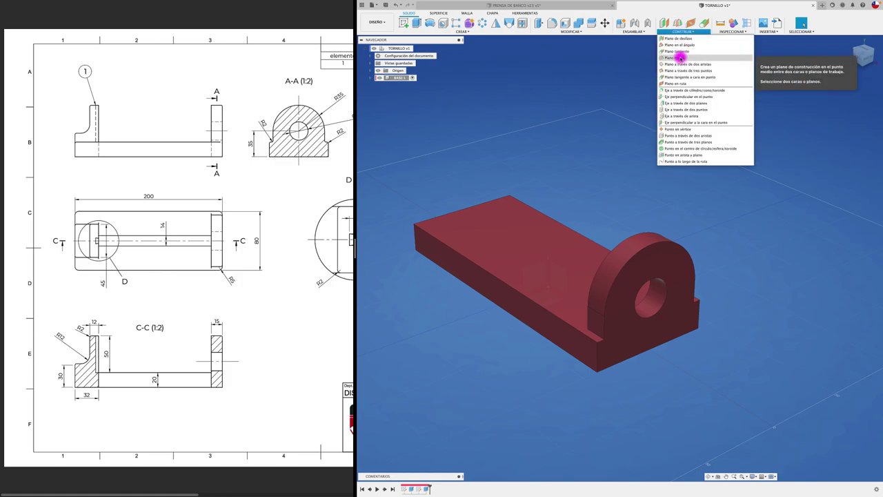
{"action": "left_click", "coordinate": [681, 58]}
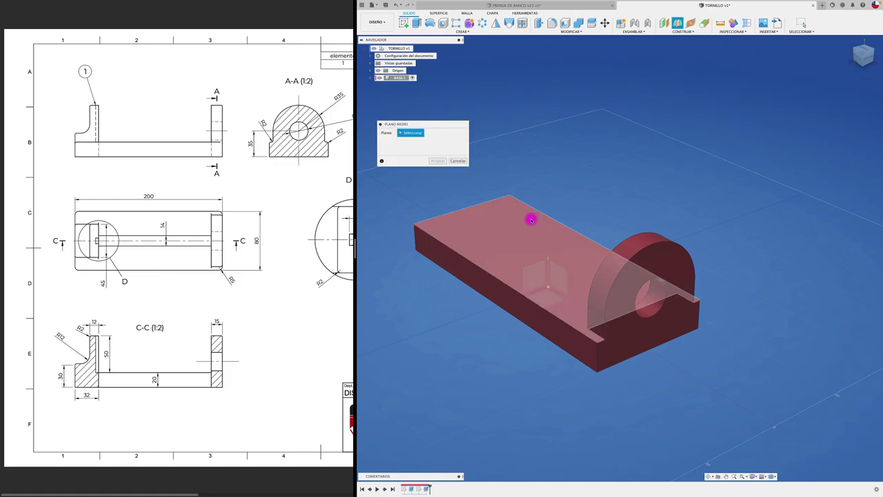
{"action": "left_click", "coordinate": [484, 287]}
{"action": "middle_click_drag", "start_coordinate": [484, 286], "coordinate": [485, 287], "text": "shift"}
{"action": "left_click", "coordinate": [625, 263]}
{"action": "mouse_move", "coordinate": [623, 263]}
{"action": "middle_mouse_down", "text": "shift"}
{"action": "mouse_move", "coordinate": [459, 172]}
{"action": "mouse_move", "coordinate": [433, 147]}
{"action": "mouse_move", "coordinate": [429, 166]}
{"action": "mouse_move", "coordinate": [438, 164]}
{"action": "middle_mouse_up", "text": "shift"}
{"action": "left_click", "coordinate": [442, 161]}
Start a new sketch on the lengthwise midplane.
{"action": "left_click", "coordinate": [431, 155]}
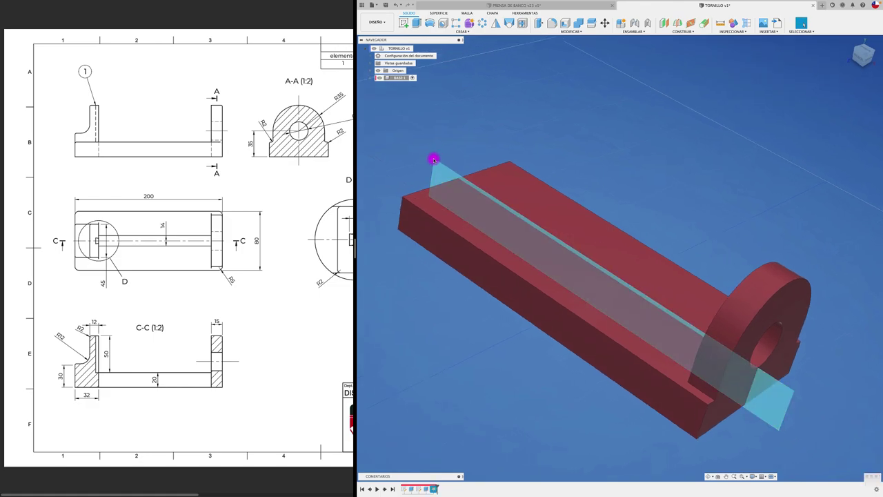
{"action": "mouse_move", "coordinate": [575, 140]}
{"action": "middle_mouse_down", "text": "shift"}
{"action": "mouse_move", "coordinate": [591, 143]}
{"action": "mouse_move", "coordinate": [479, 201]}
{"action": "middle_mouse_up", "text": "shift"}
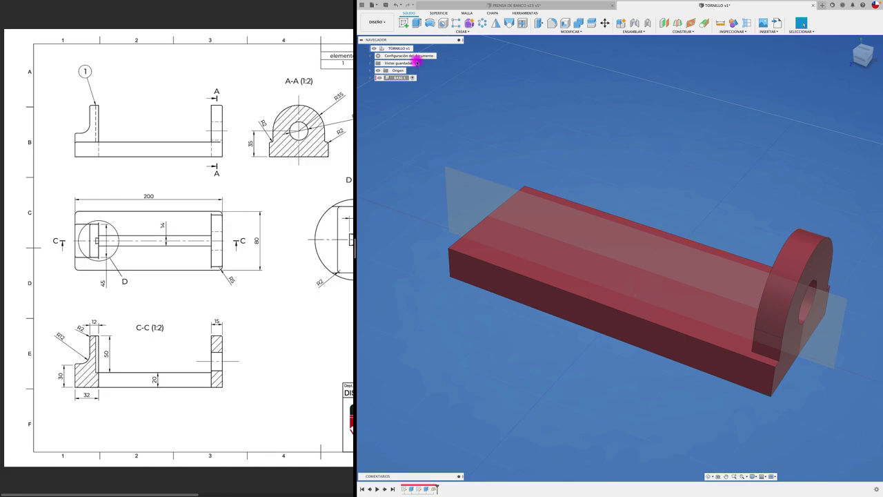
{"action": "left_click", "coordinate": [403, 23]}
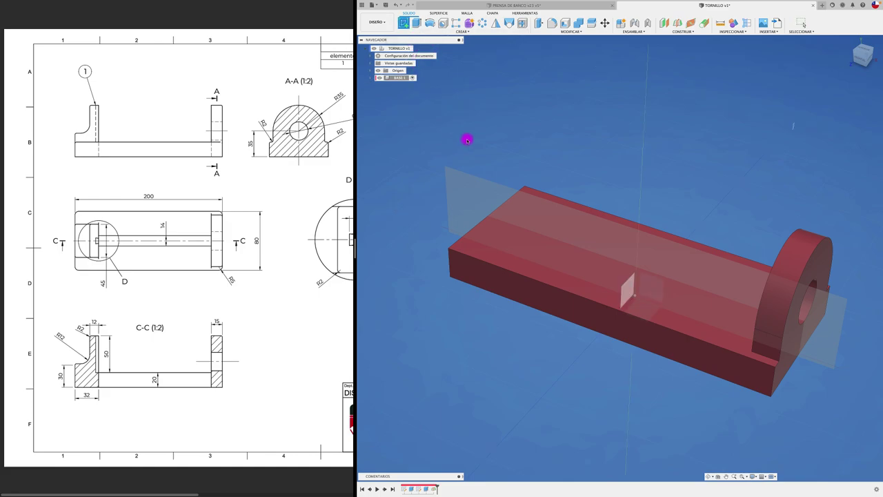
{"action": "left_click", "coordinate": [457, 172]}
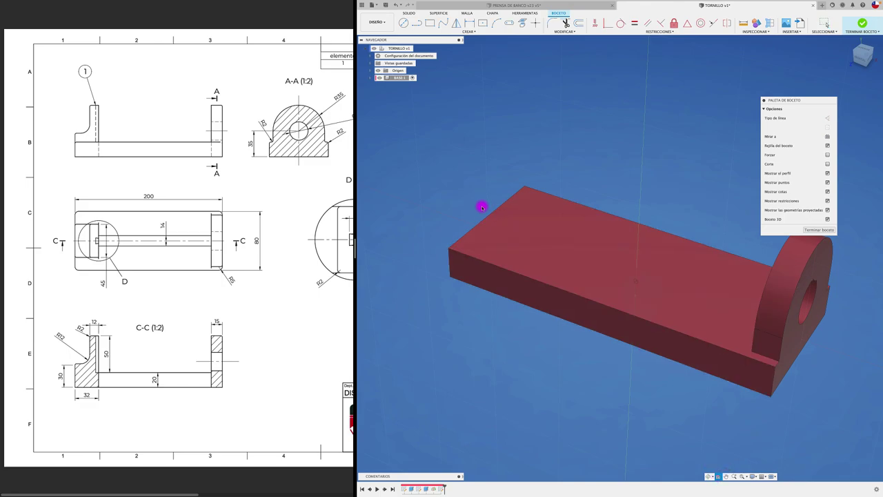
View the sketch from the front and draw a 30 mm vertical line up from the block's left corner.
{"action": "mouse_move", "coordinate": [768, 357]}
{"action": "middle_mouse_down", "text": "shift"}
{"action": "mouse_move", "coordinate": [697, 276]}
{"action": "mouse_move", "coordinate": [736, 205]}
{"action": "mouse_move", "coordinate": [880, 52]}
{"action": "middle_mouse_up", "text": "shift"}
{"action": "left_click", "coordinate": [869, 59]}
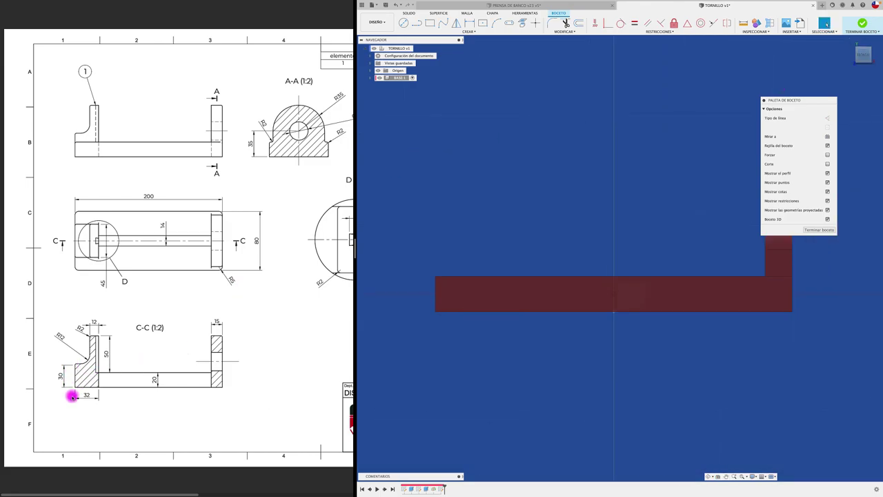
{"action": "left_click", "coordinate": [416, 22]}
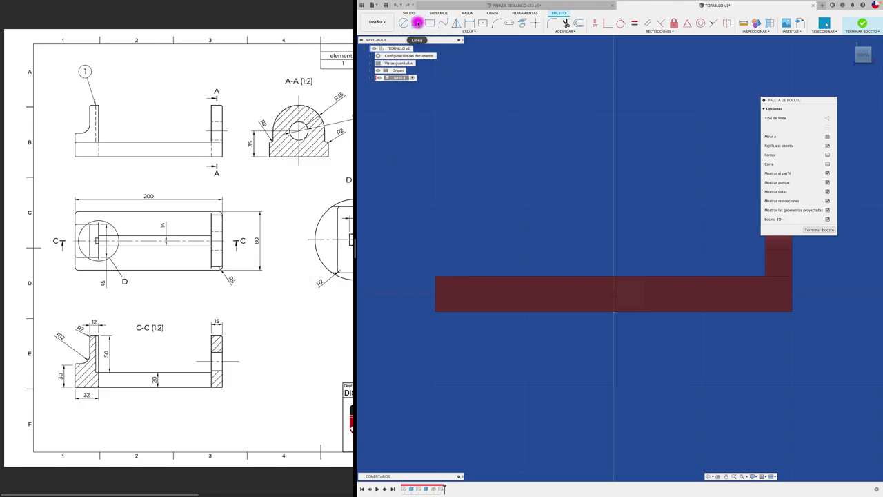
{"action": "left_click", "coordinate": [435, 311]}
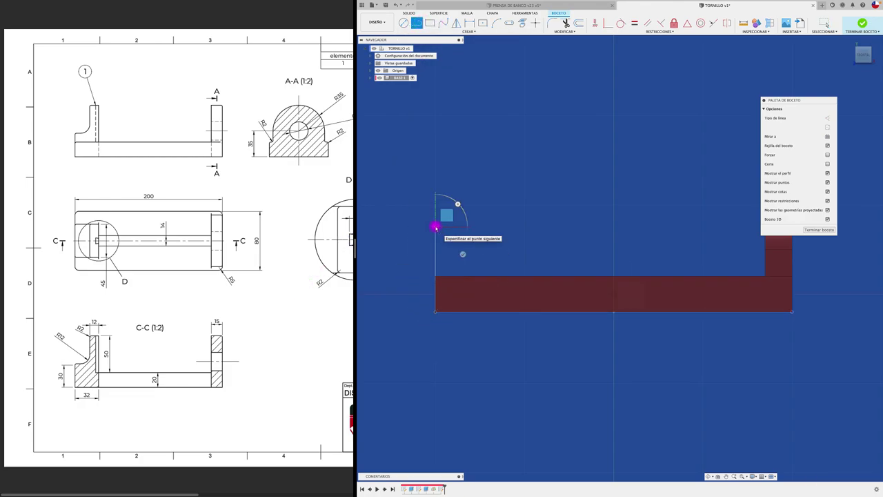
{"action": "key", "text": "Escape"}
{"action": "key", "text": "l"}
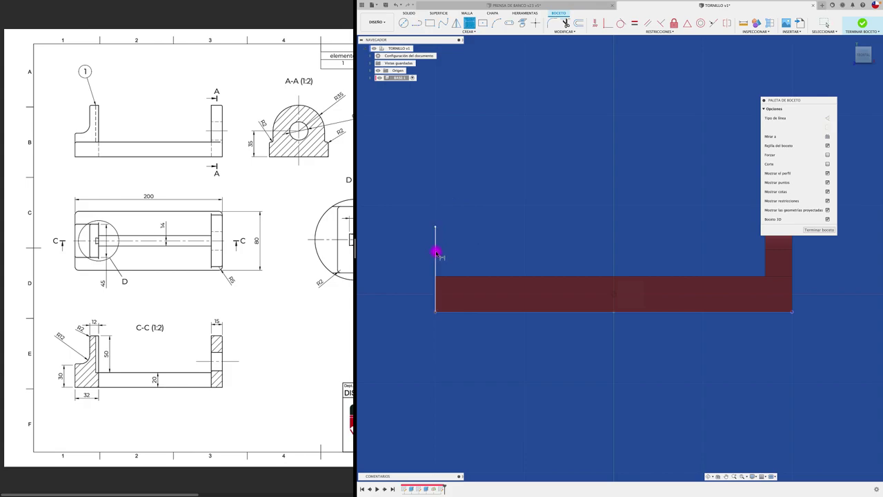
{"action": "left_click", "coordinate": [435, 253]}
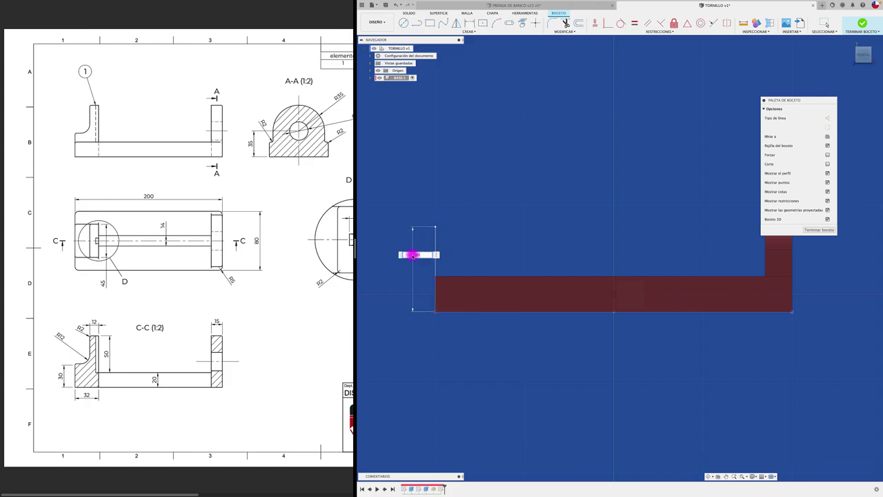
{"action": "type", "text": "30"}
{"action": "key", "text": "Return"}
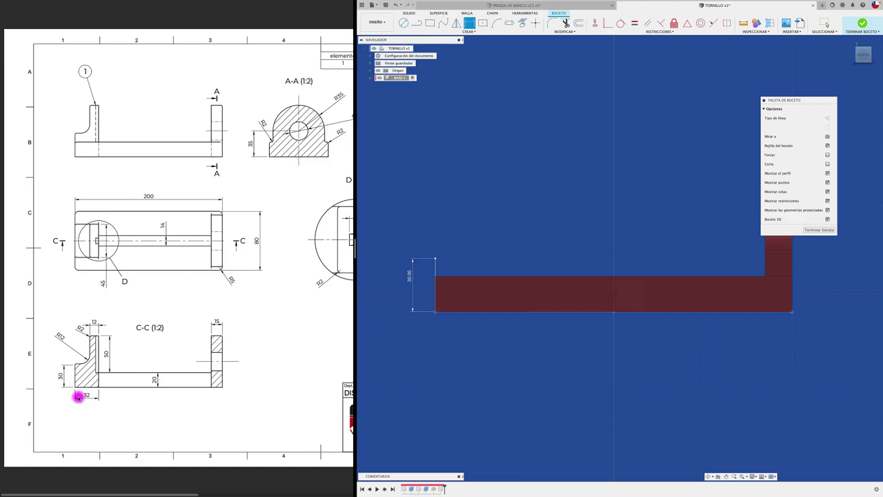
Dimension the bottom segment to 32 mm.
{"action": "left_click", "coordinate": [416, 23]}
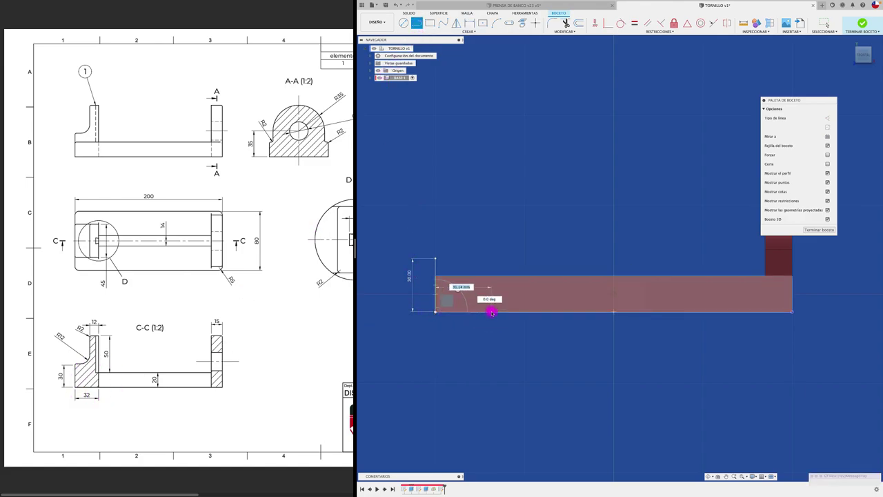
{"action": "key", "text": "Escape"}
{"action": "key", "text": "r"}
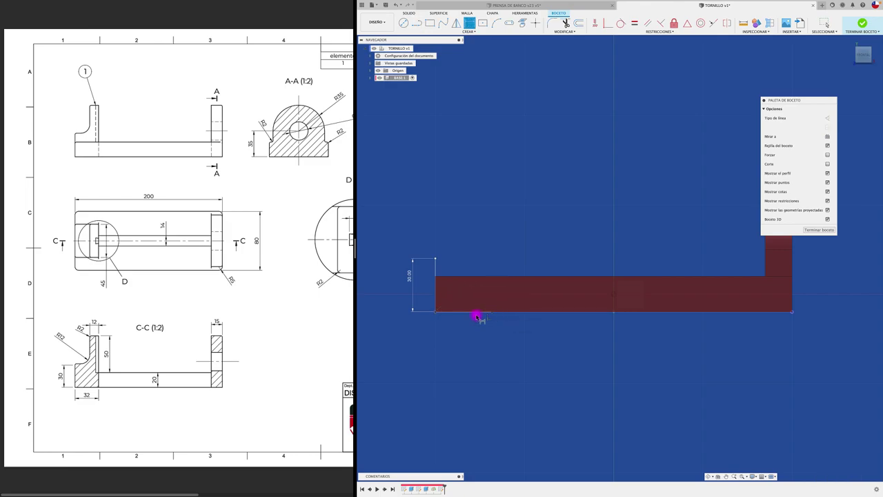
{"action": "key", "text": "d"}
{"action": "left_click", "coordinate": [476, 314]}
{"action": "left_click", "coordinate": [465, 335]}
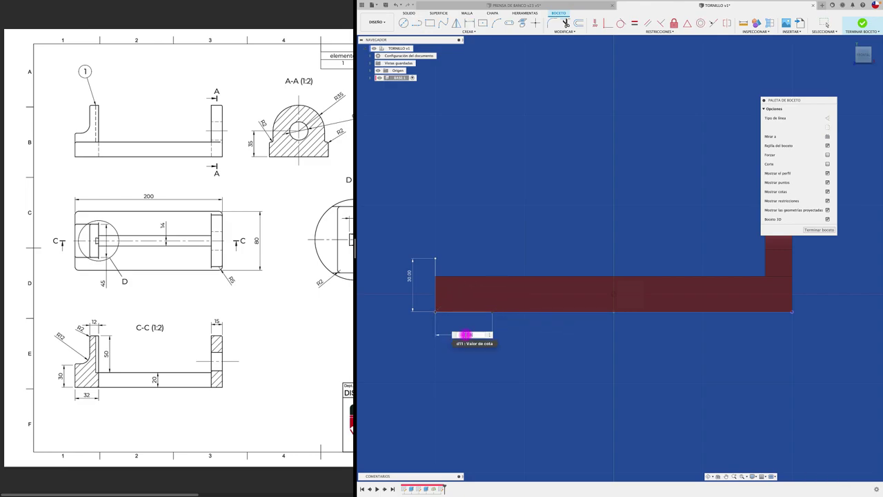
{"action": "type", "text": "32"}
{"action": "key", "text": "Return"}
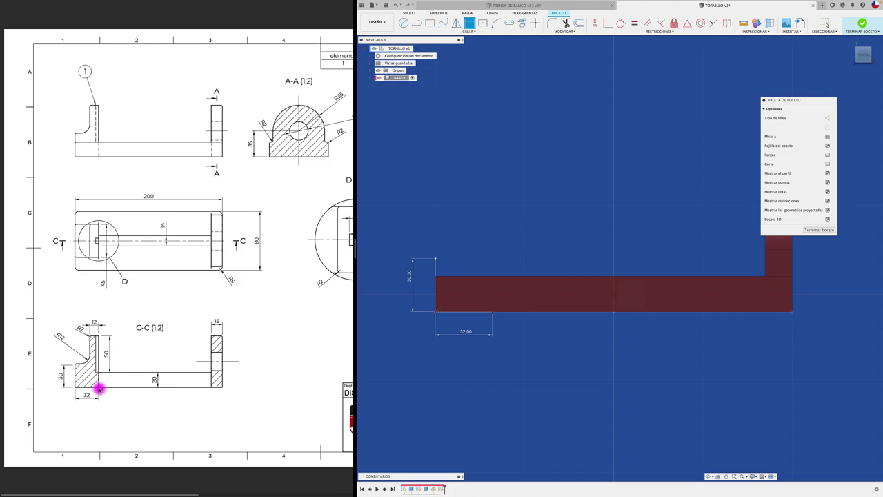
Draw the upright's vertical line from the base edge and dimension it 70 mm.
{"action": "left_click", "coordinate": [418, 23]}
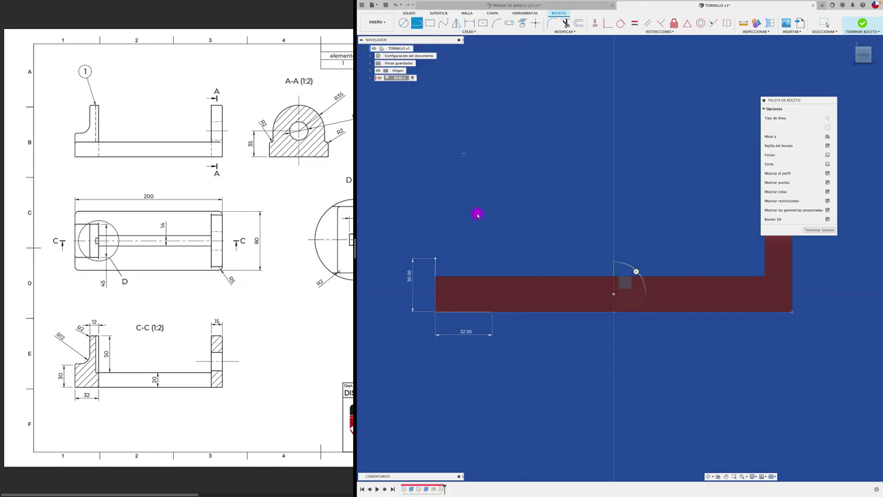
{"action": "left_click", "coordinate": [492, 312]}
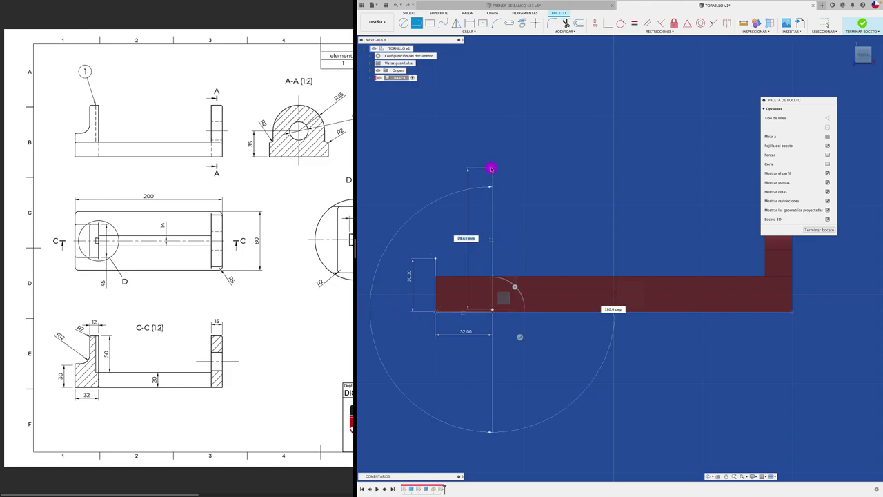
{"action": "left_click", "coordinate": [492, 167]}
{"action": "key", "text": "Escape"}
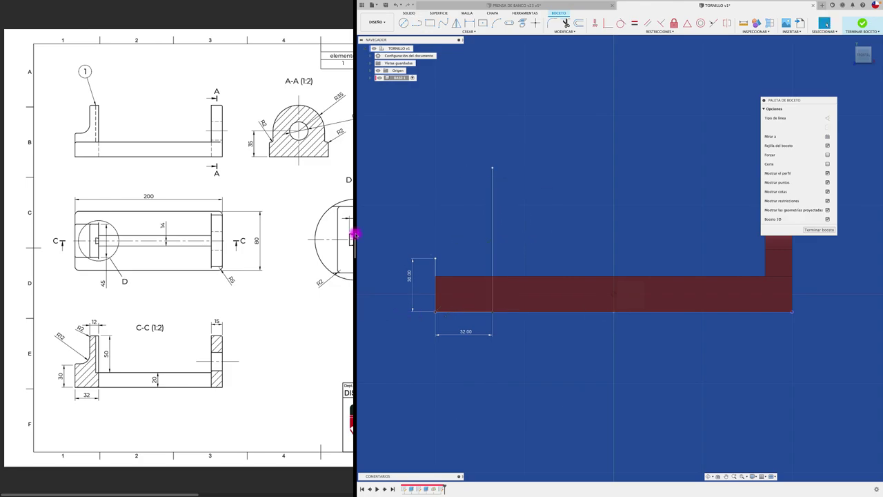
{"action": "key", "text": "d"}
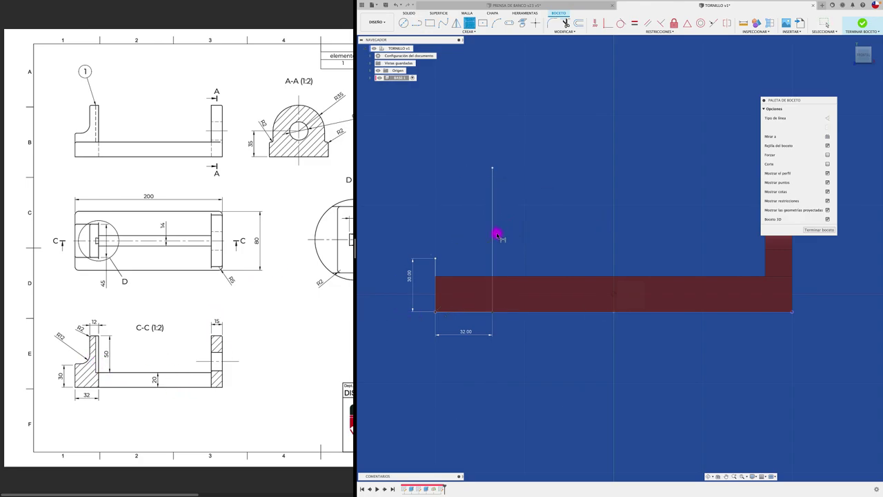
{"action": "left_click", "coordinate": [493, 234]}
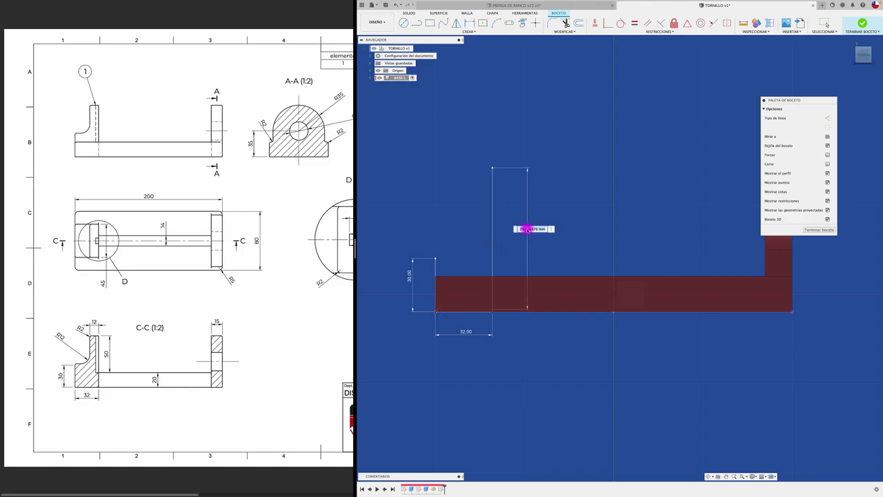
{"action": "type", "text": "70"}
{"action": "key", "text": "Return"}
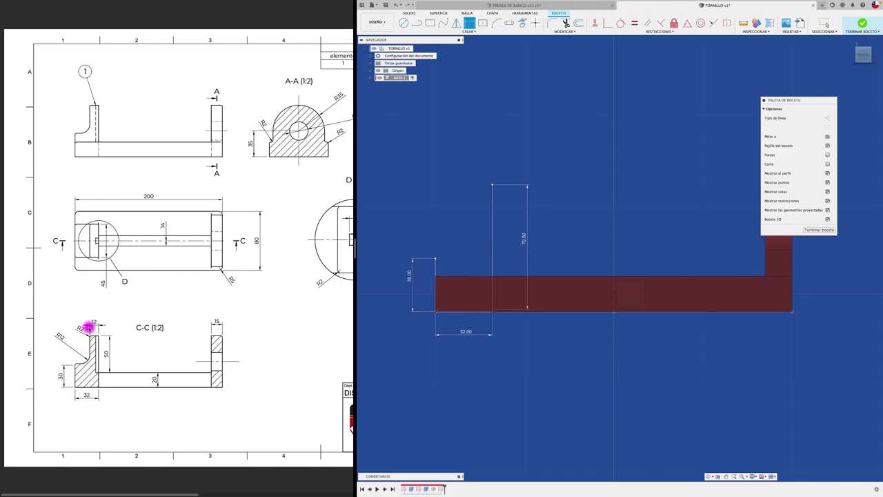
Dimension the upright's short top line to a 12 mm width.
{"action": "key", "text": "l"}
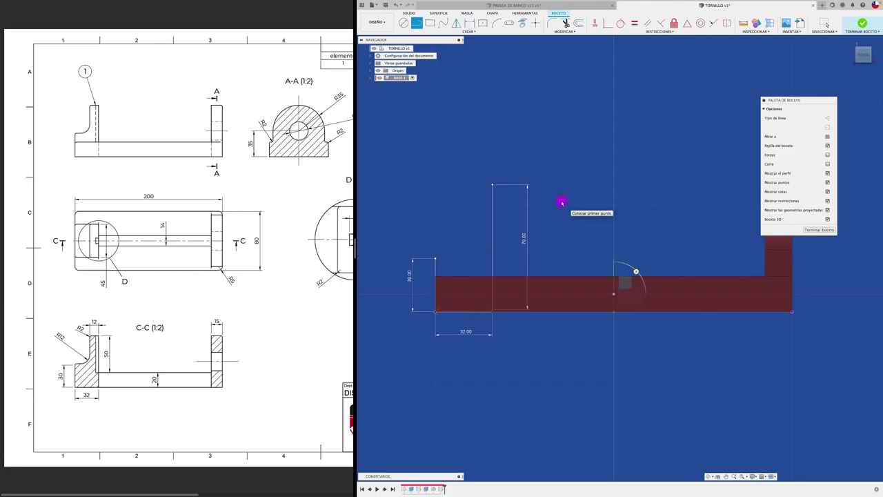
{"action": "left_click", "coordinate": [492, 186]}
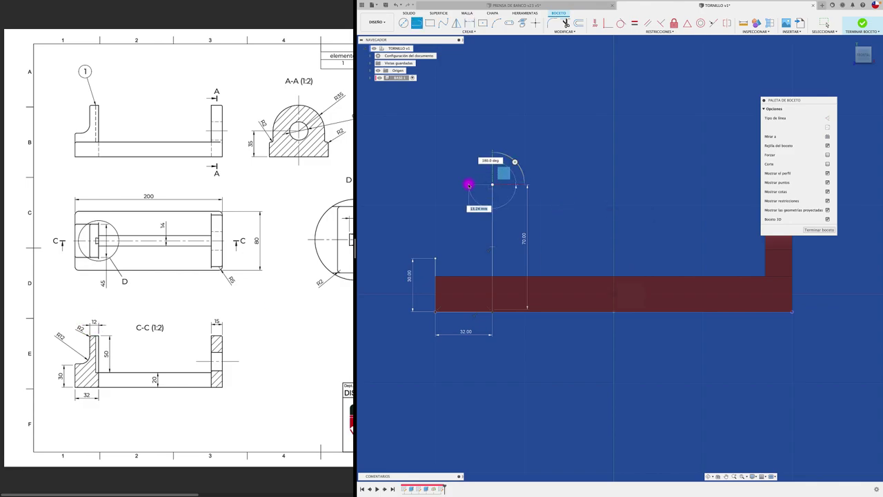
{"action": "key", "text": "Escape"}
{"action": "key", "text": "d"}
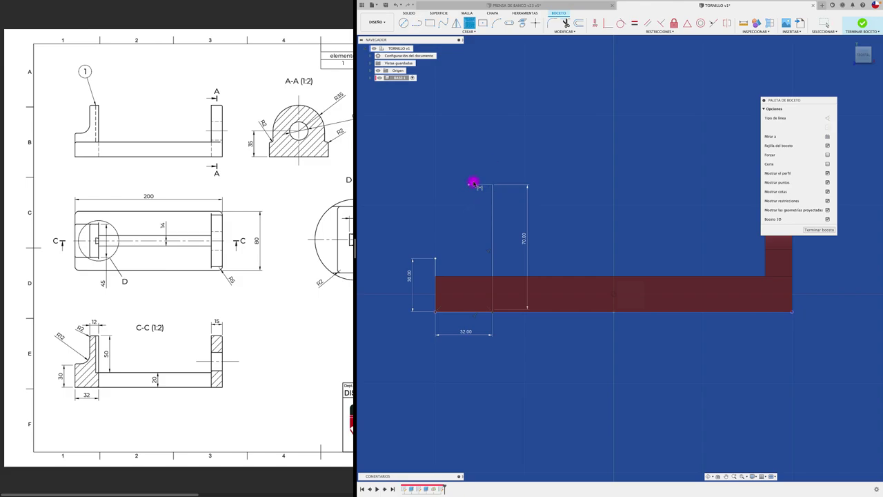
{"action": "left_click", "coordinate": [481, 186]}
{"action": "left_click", "coordinate": [481, 162]}
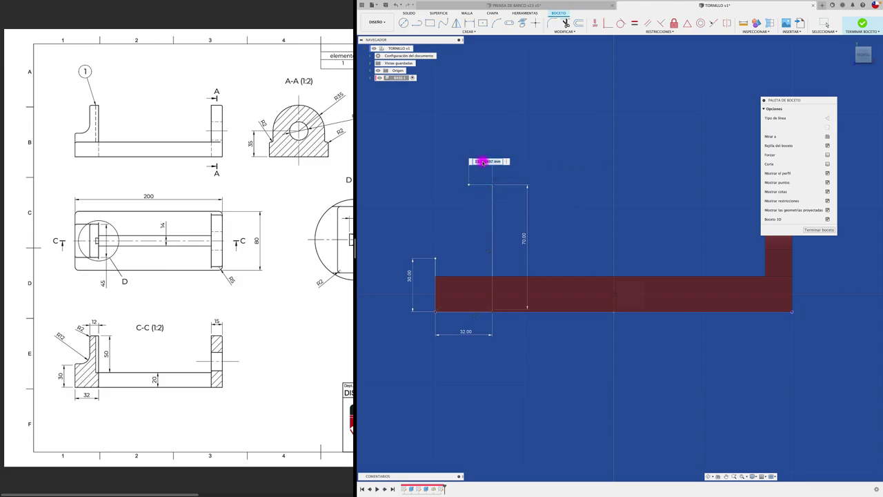
{"action": "type", "text": "12"}
{"action": "key", "text": "Return"}
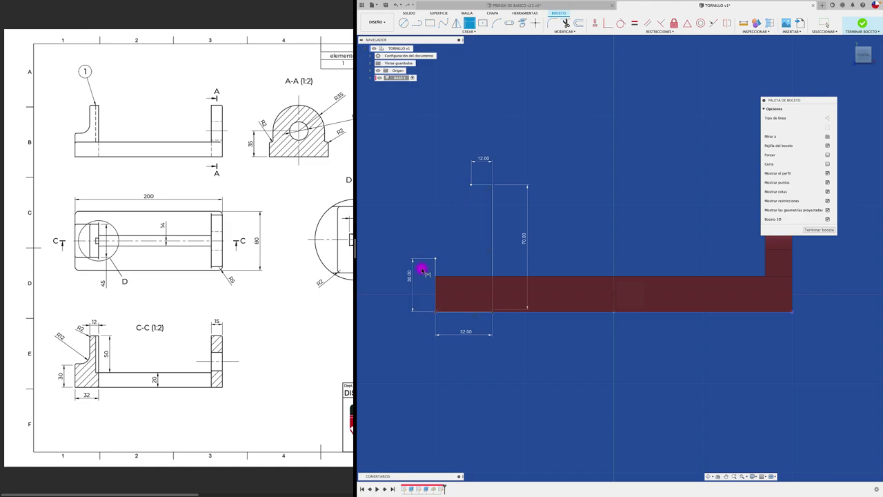
Draw the remaining lines to close the upright's outline above the 30 mm end.
{"action": "key", "text": "l"}
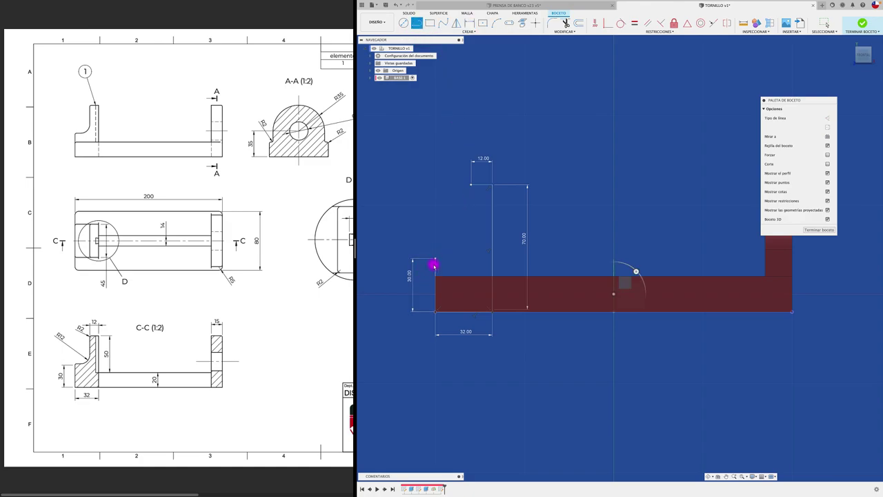
{"action": "left_click", "coordinate": [436, 259]}
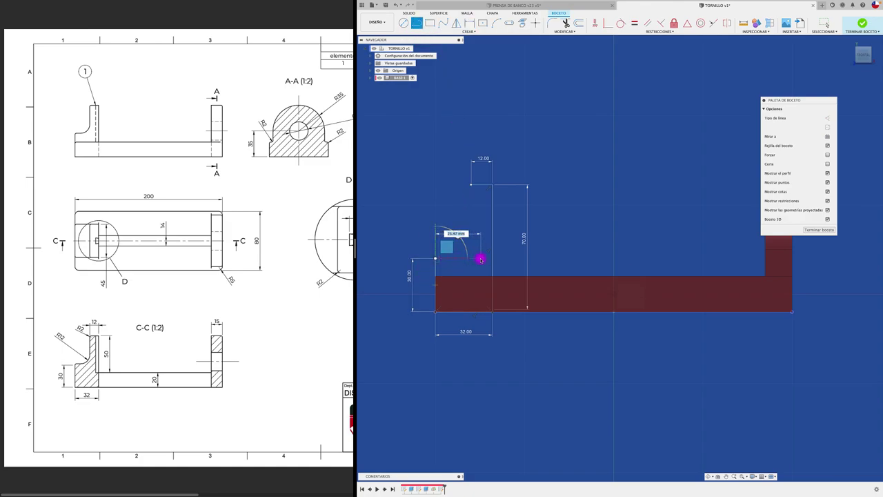
{"action": "left_click", "coordinate": [481, 260]}
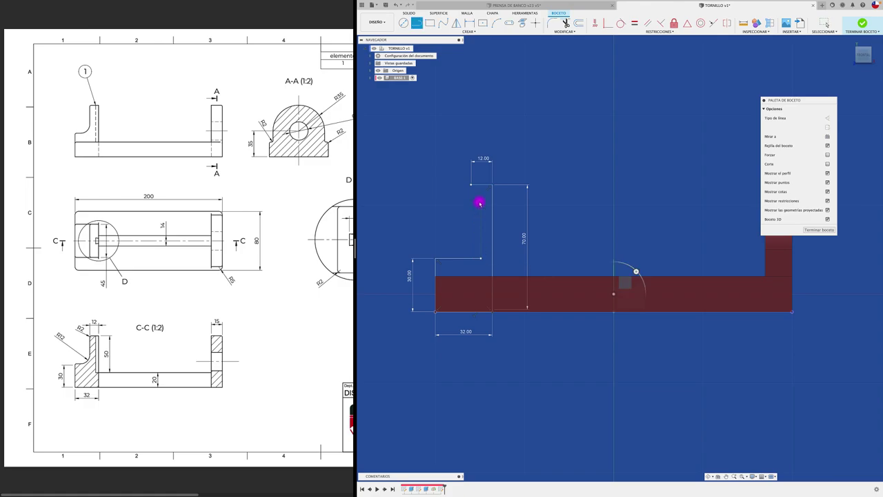
{"action": "left_click", "coordinate": [472, 186]}
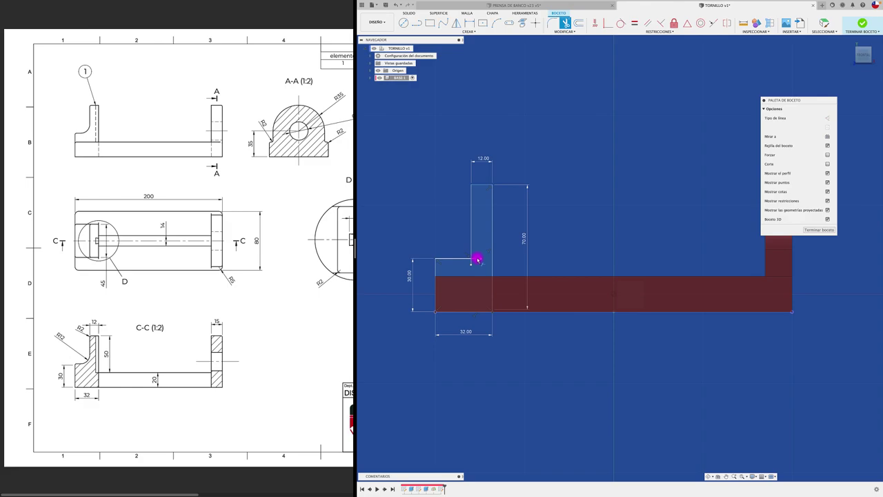
{"action": "left_click", "coordinate": [476, 260]}
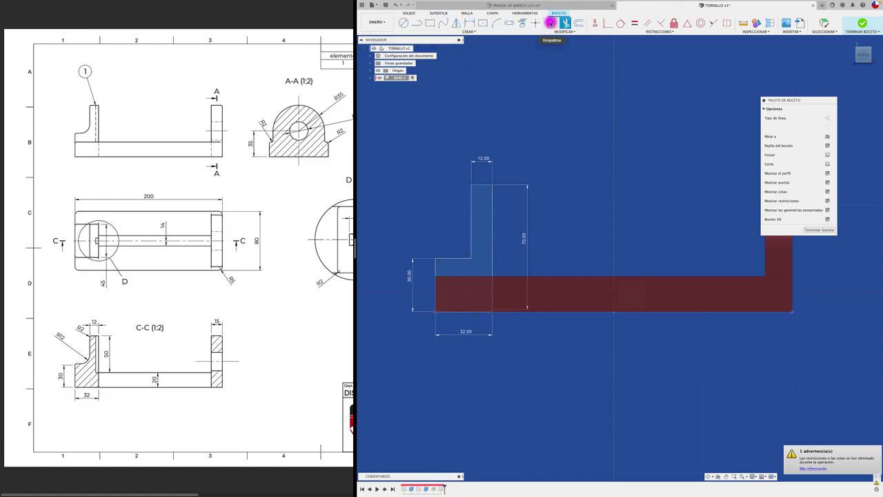
Round the upright's inner corner with an R12 sketch fillet.
{"action": "left_click", "coordinate": [550, 22]}
{"action": "left_click", "coordinate": [465, 260]}
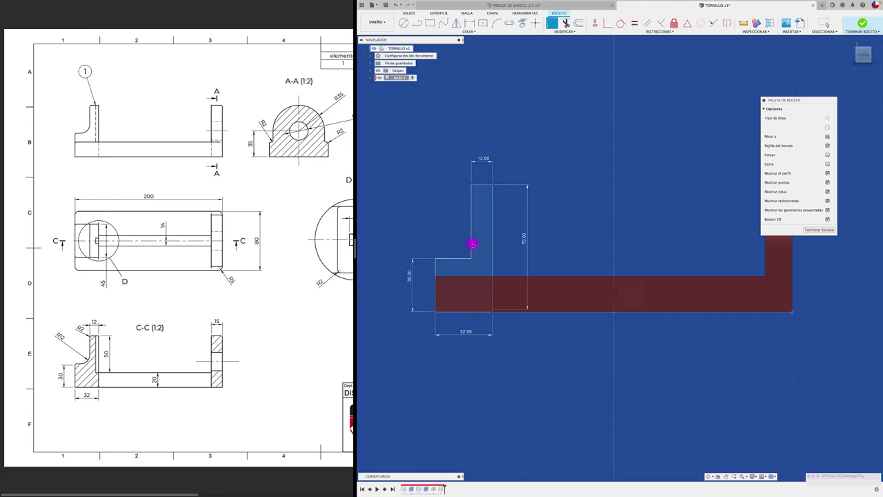
{"action": "left_click", "coordinate": [471, 245]}
{"action": "type", "text": "12"}
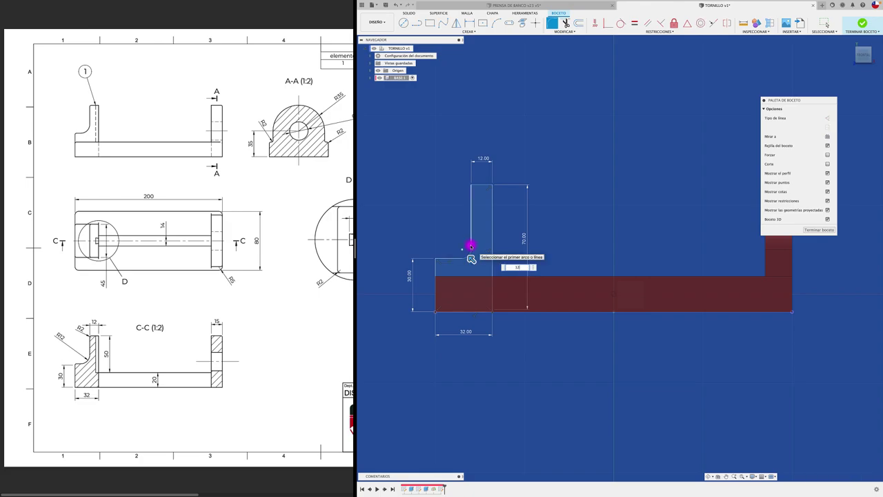
{"action": "key", "text": "Return"}
{"action": "key", "text": "F6"}
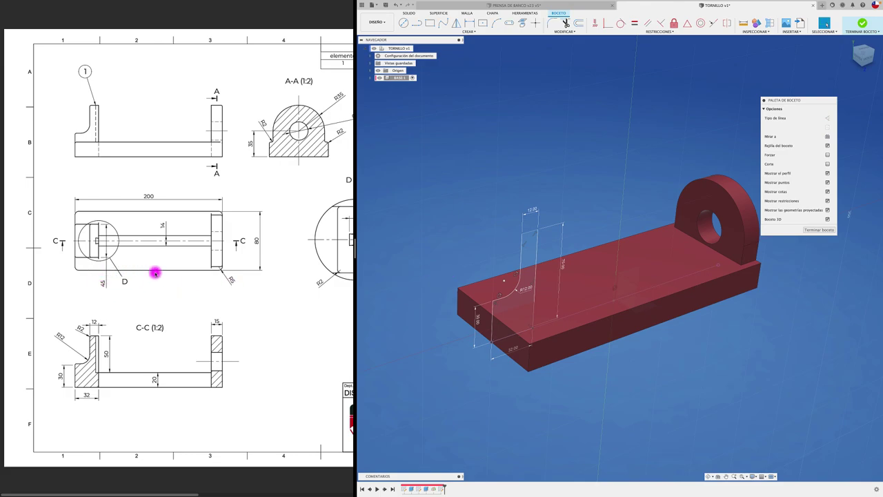
Extrude the upright profile symmetrically to a 45 mm total length, joined to the base.
{"action": "key", "text": "e"}
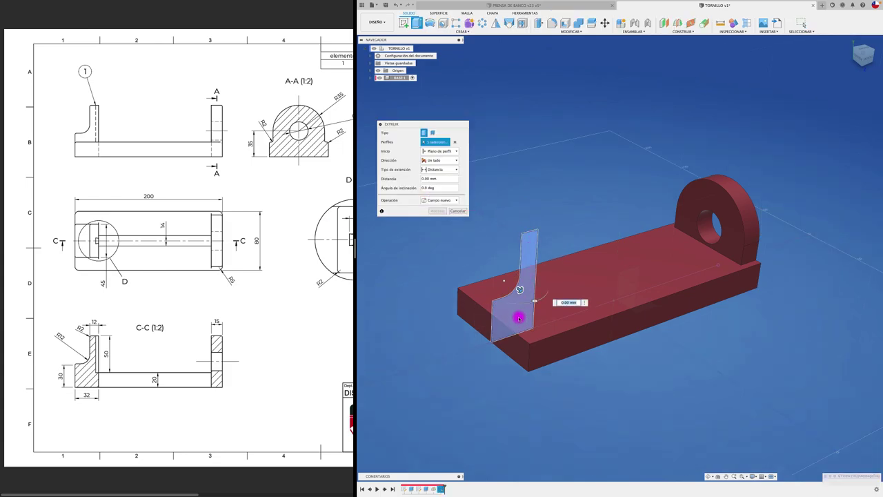
{"action": "mouse_move", "coordinate": [521, 293]}
{"action": "left_mouse_down"}
{"action": "mouse_move", "coordinate": [592, 341]}
{"action": "mouse_move", "coordinate": [535, 301]}
{"action": "left_mouse_up"}
{"action": "left_click", "coordinate": [452, 200]}
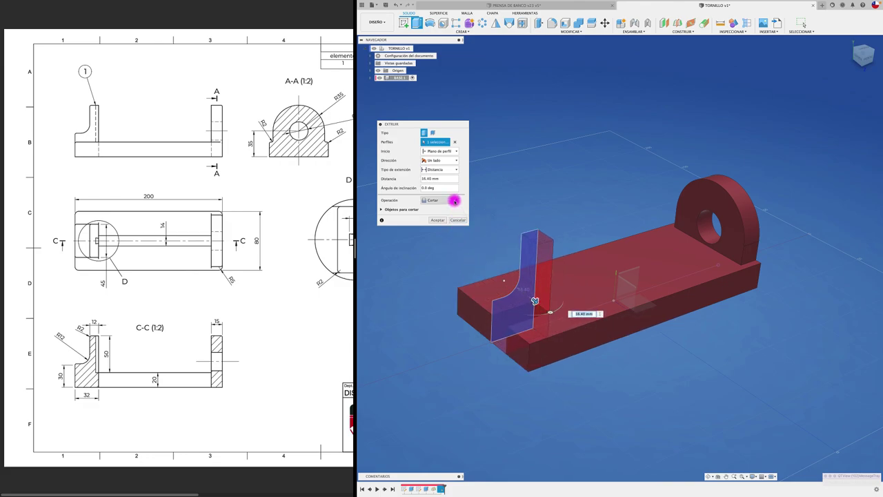
{"action": "left_click", "coordinate": [449, 208]}
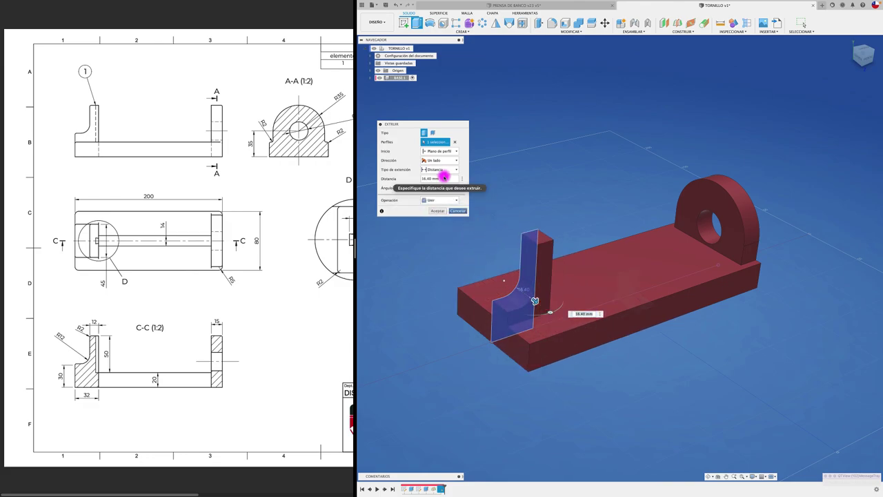
{"action": "left_click", "coordinate": [448, 160]}
{"action": "left_click", "coordinate": [437, 181]}
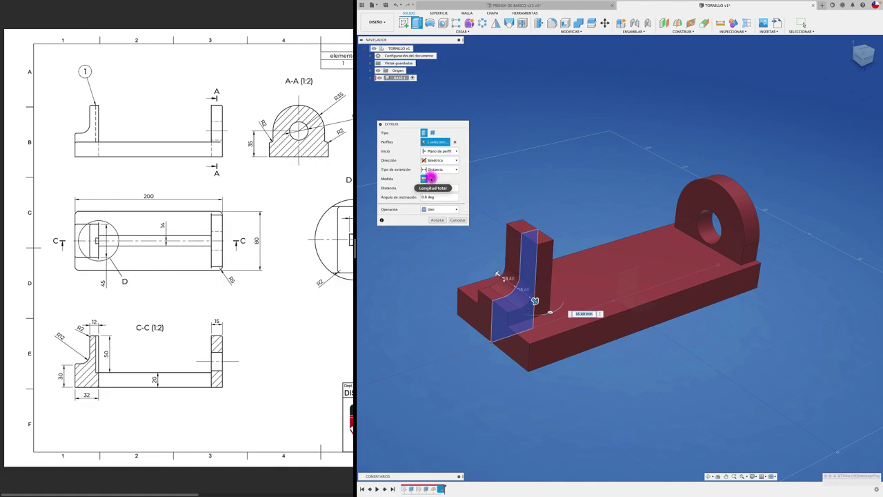
{"action": "left_click", "coordinate": [434, 178]}
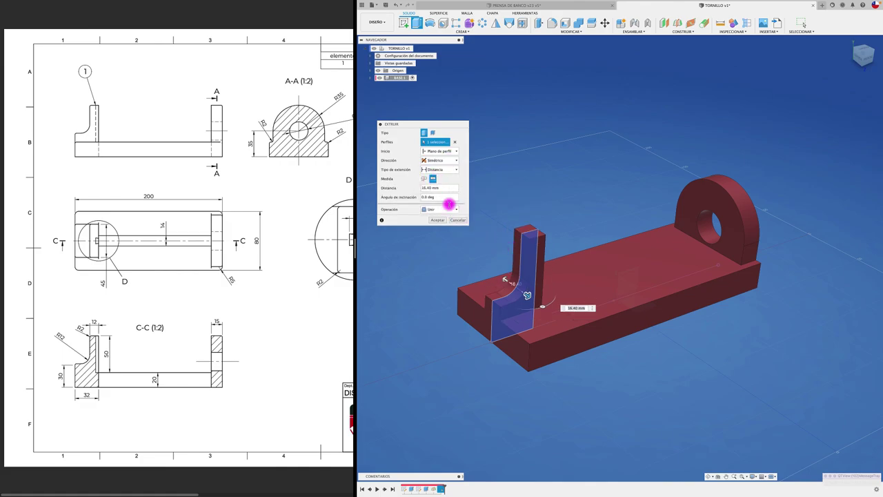
{"action": "left_click", "coordinate": [419, 188]}
{"action": "type", "text": "45"}
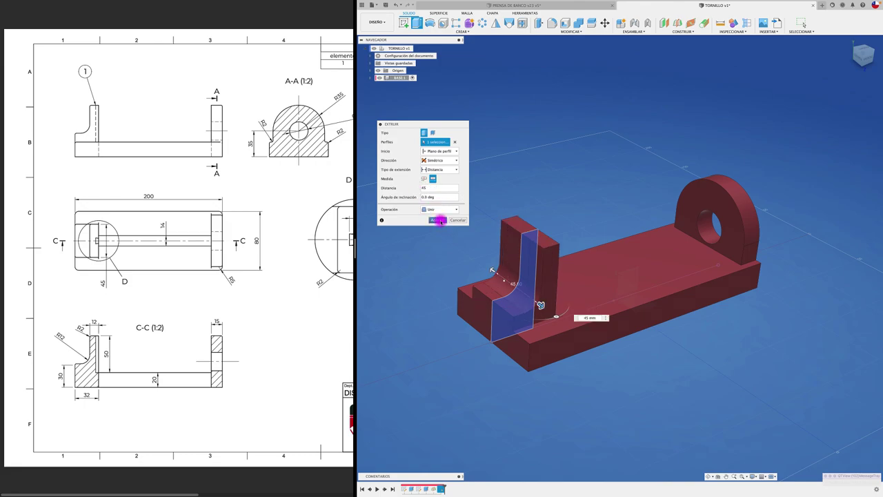
{"action": "left_click", "coordinate": [439, 220]}
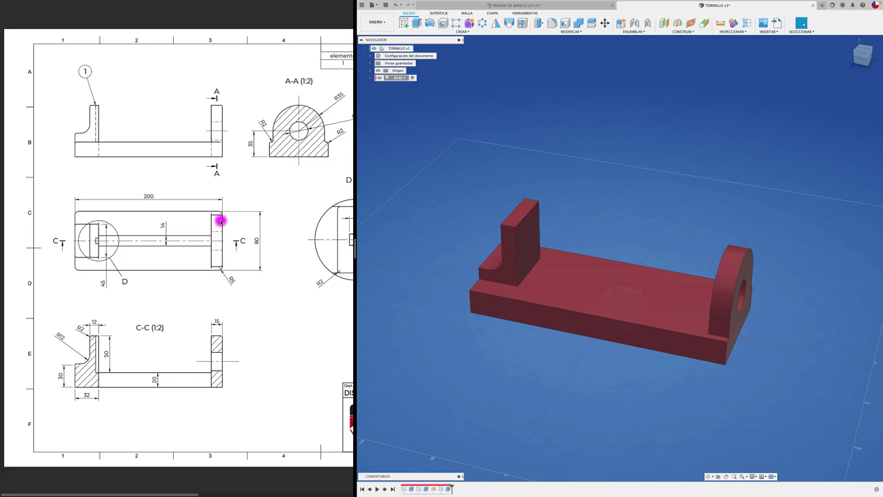
Fillet the four corner edges of the base block and check the rounded end.
{"action": "left_click", "coordinate": [553, 25]}
{"action": "left_click", "coordinate": [468, 306]}
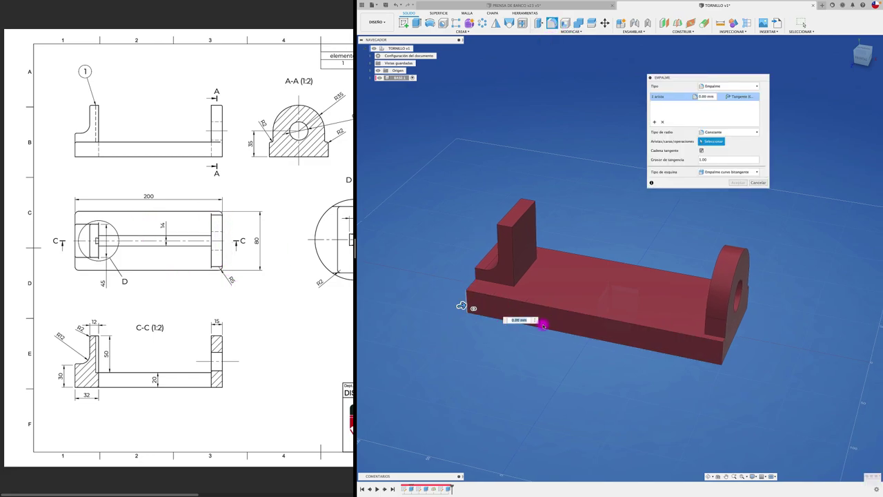
{"action": "left_click", "coordinate": [725, 351]}
{"action": "mouse_move", "coordinate": [726, 352]}
{"action": "middle_mouse_down", "text": "shift"}
{"action": "mouse_move", "coordinate": [683, 369]}
{"action": "mouse_move", "coordinate": [700, 339]}
{"action": "mouse_move", "coordinate": [685, 332]}
{"action": "mouse_move", "coordinate": [722, 286]}
{"action": "middle_mouse_up", "text": "shift"}
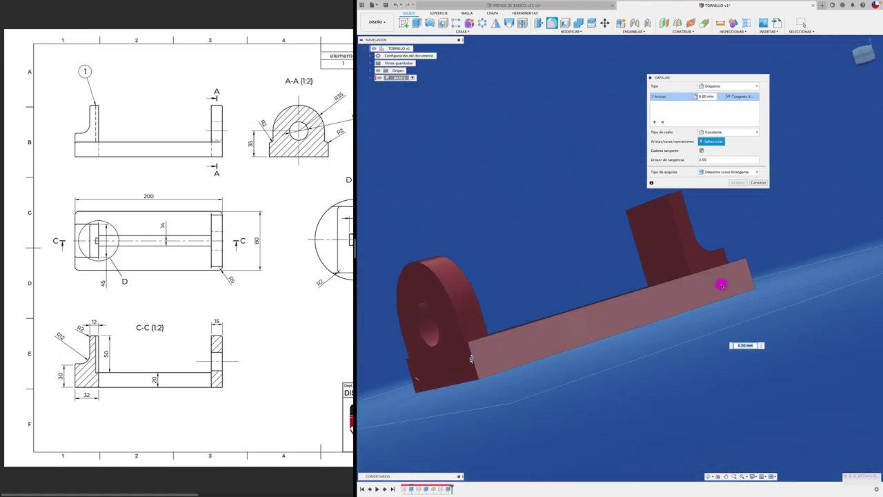
{"action": "left_click", "coordinate": [742, 276]}
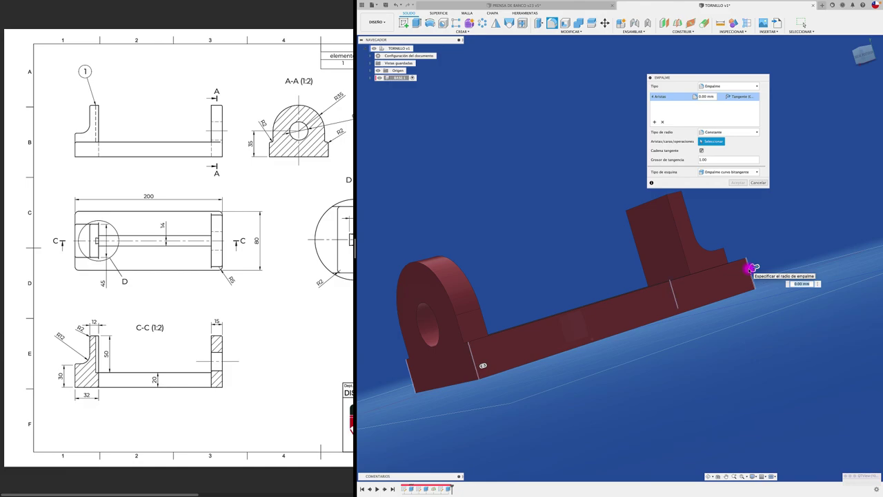
{"action": "key", "text": "Escape"}
{"action": "middle_click_drag", "start_coordinate": [751, 268], "coordinate": [680, 293], "text": "shift"}
Orbit to a raised isometric view and start a new sketch on the block's face.
{"action": "scroll", "coordinate": [276, 326], "scroll_direction": "right", "scroll_amount": 3}
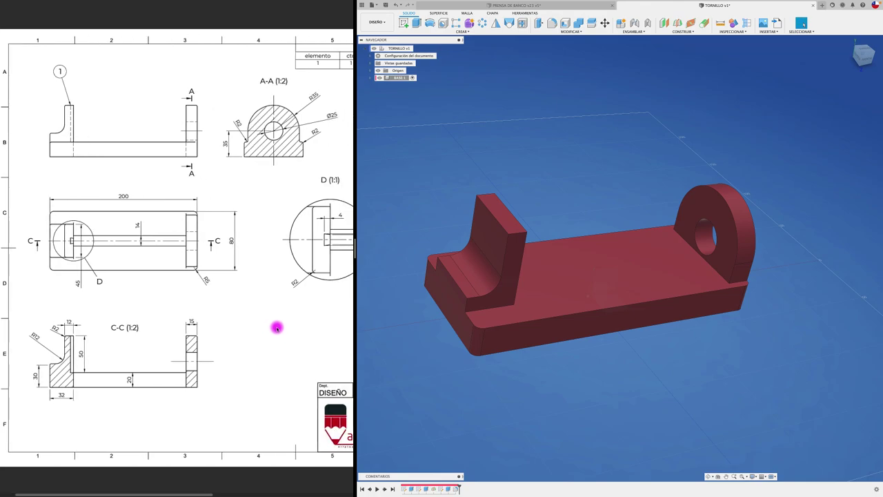
{"action": "scroll", "coordinate": [276, 325], "scroll_direction": "right", "scroll_amount": 3}
{"action": "scroll", "coordinate": [276, 326], "scroll_direction": "right", "scroll_amount": 2}
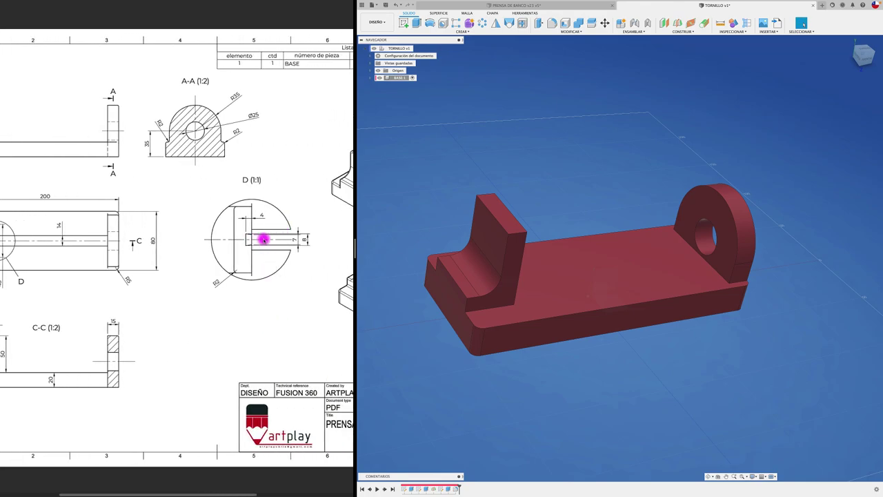
{"action": "scroll", "coordinate": [264, 238], "scroll_direction": "right", "scroll_amount": 1}
{"action": "scroll", "coordinate": [267, 235], "scroll_direction": "right", "scroll_amount": 3}
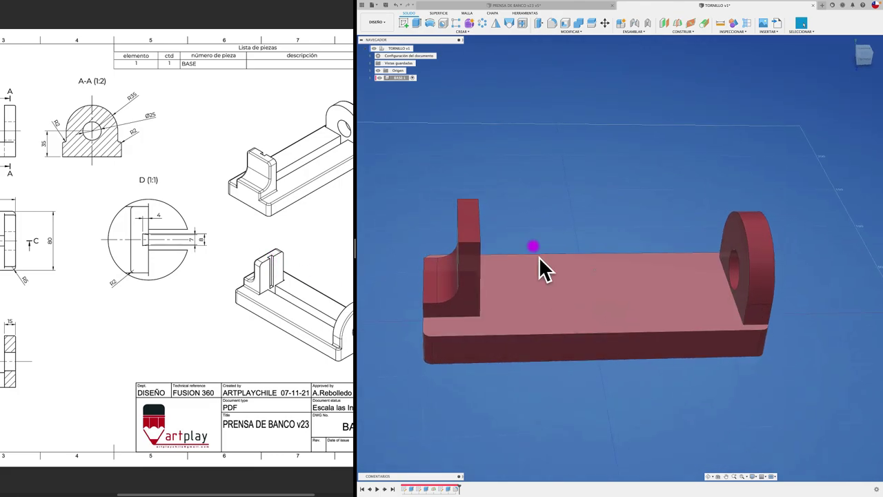
{"action": "middle_click_drag", "start_coordinate": [541, 266], "coordinate": [511, 158], "text": "shift"}
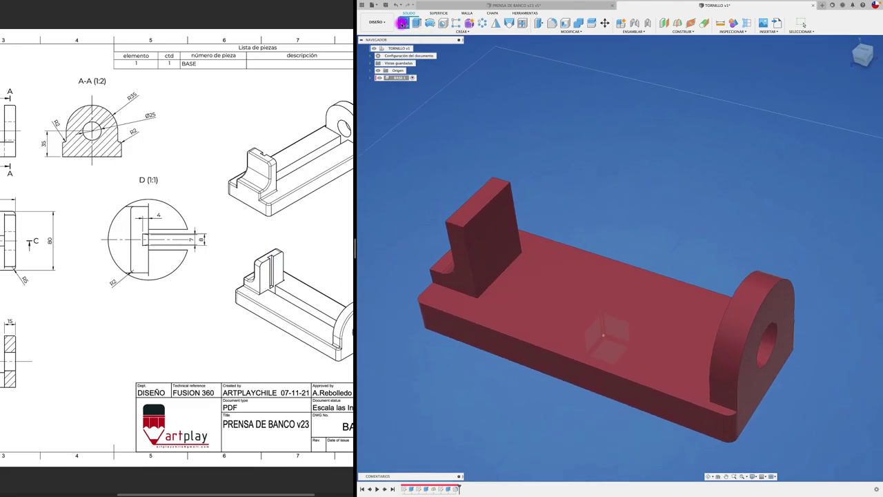
{"action": "left_click", "coordinate": [403, 24]}
{"action": "left_click", "coordinate": [483, 192]}
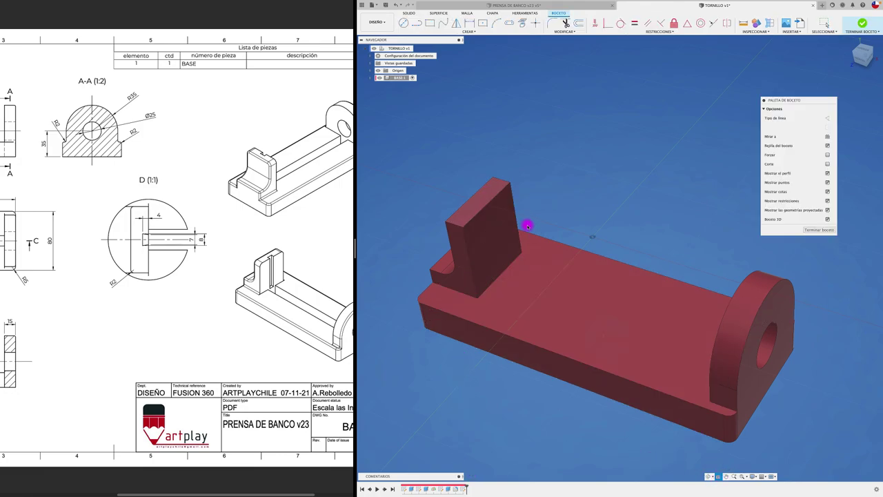
Looking straight down on the sketch plane, draw a 4 mm slot-edge line and make it construction.
{"action": "left_click", "coordinate": [480, 193]}
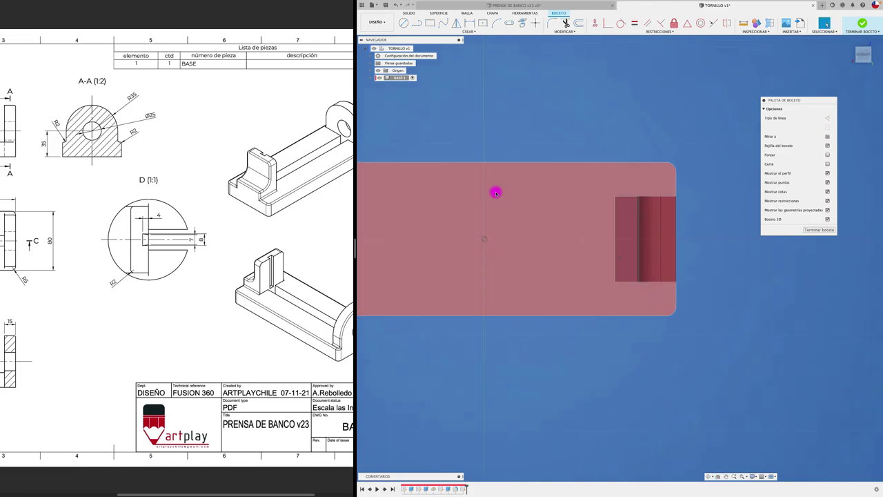
{"action": "mouse_move", "coordinate": [863, 54]}
{"action": "left_click", "coordinate": [873, 41]}
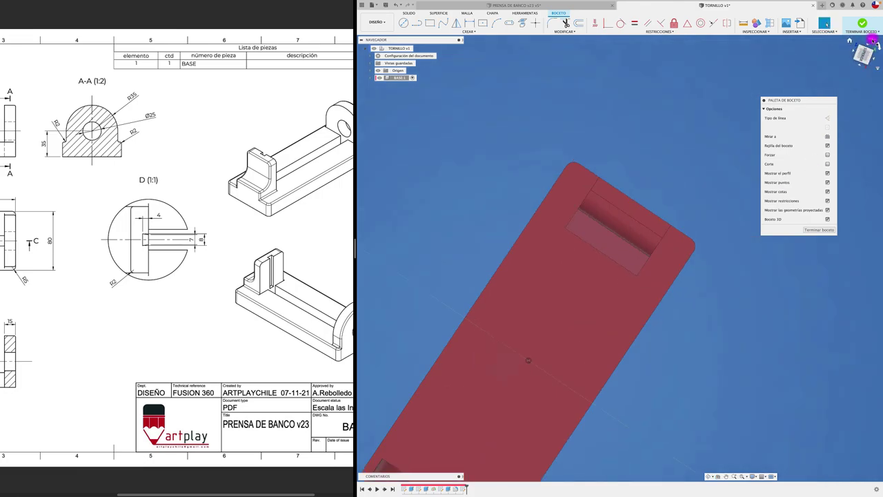
{"action": "left_click", "coordinate": [873, 41]}
{"action": "scroll", "coordinate": [693, 231], "scroll_direction": "up", "scroll_amount": 1}
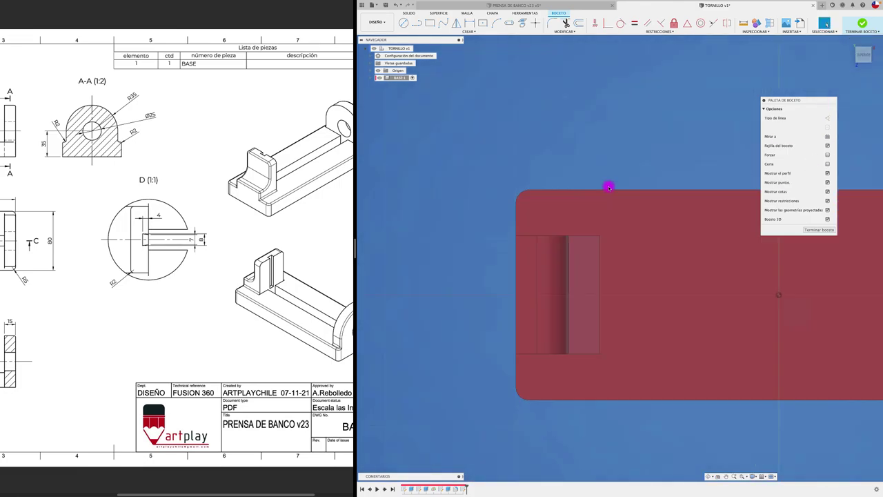
{"action": "left_click", "coordinate": [417, 23]}
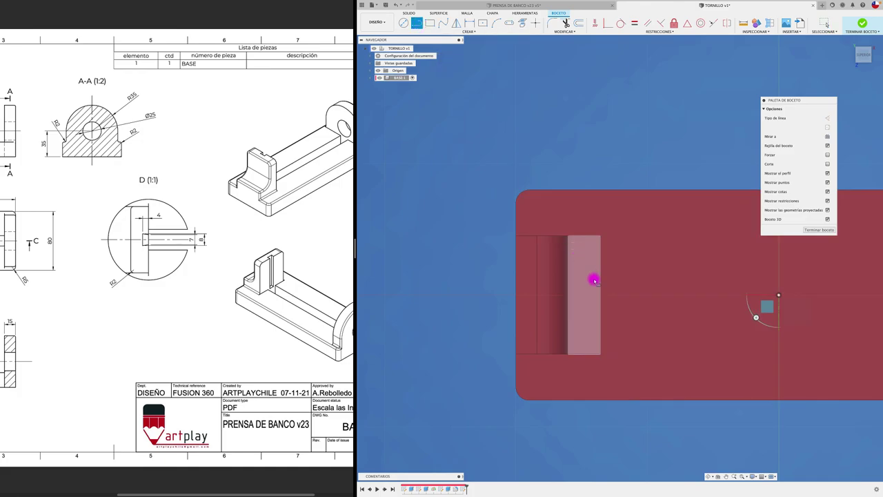
{"action": "scroll", "coordinate": [600, 296], "scroll_direction": "up", "scroll_amount": 2}
{"action": "scroll", "coordinate": [597, 294], "scroll_direction": "up", "scroll_amount": 2}
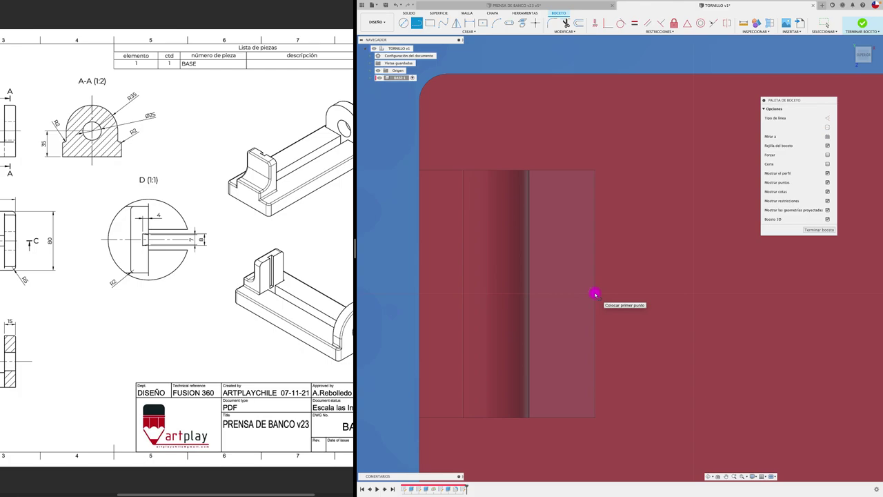
{"action": "left_click", "coordinate": [595, 294]}
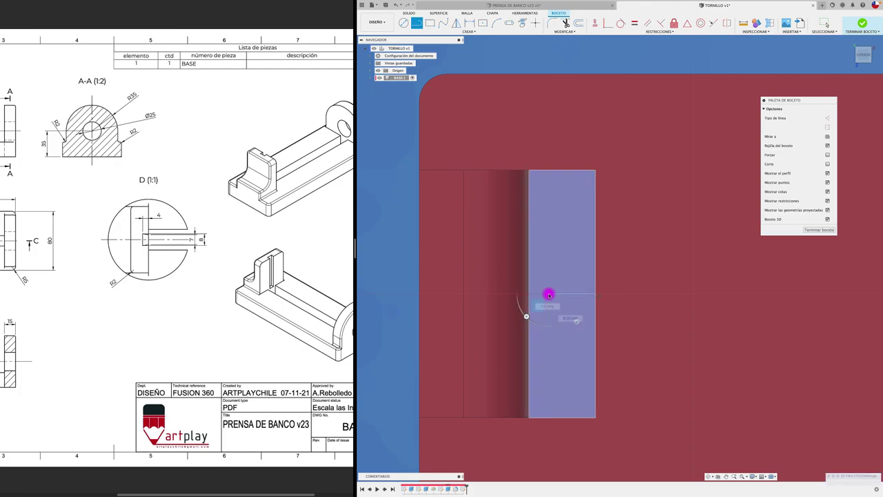
{"action": "left_click", "coordinate": [549, 294]}
{"action": "key", "text": "d"}
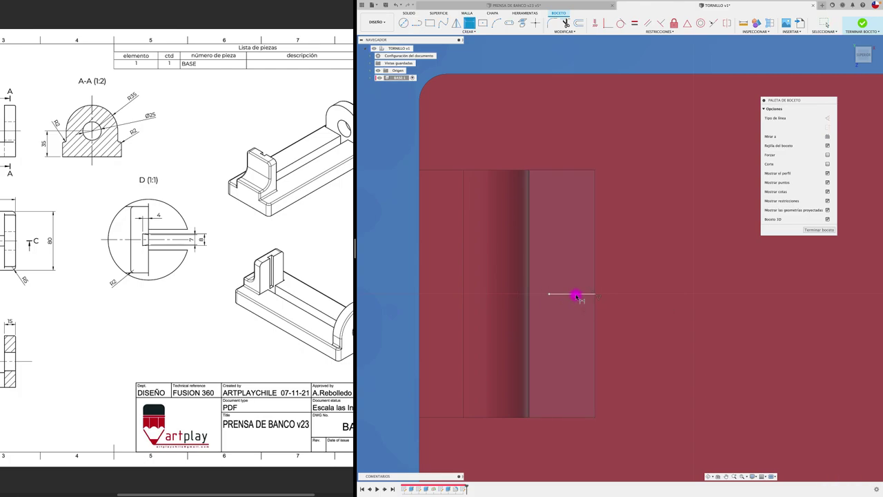
{"action": "left_click", "coordinate": [577, 295]}
{"action": "left_click", "coordinate": [576, 312]}
{"action": "type", "text": "4"}
{"action": "key", "text": "Return"}
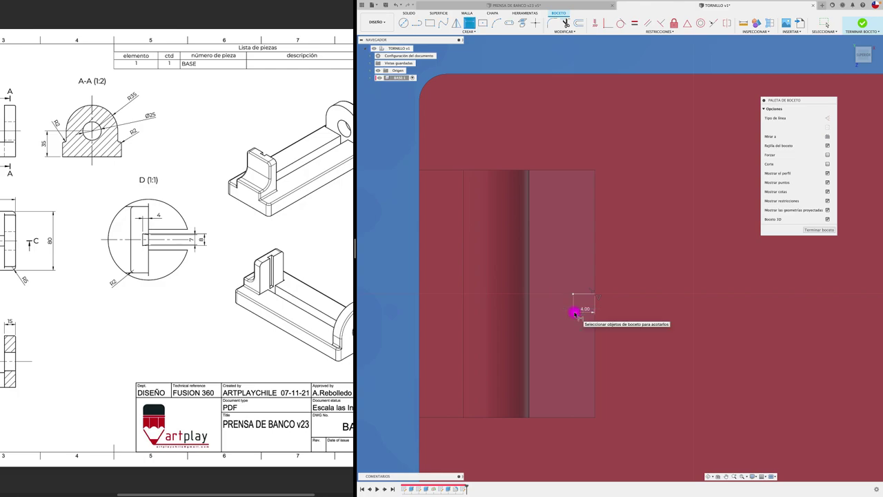
{"action": "key", "text": "Escape"}
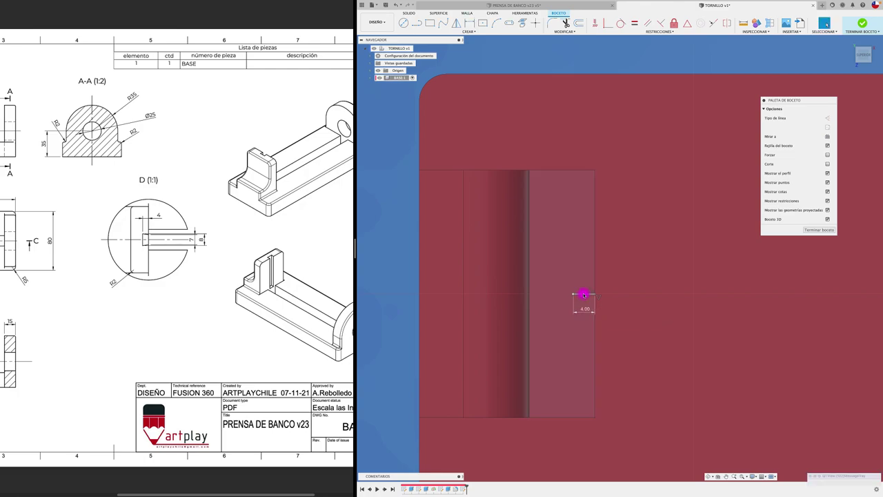
{"action": "left_click", "coordinate": [826, 128]}
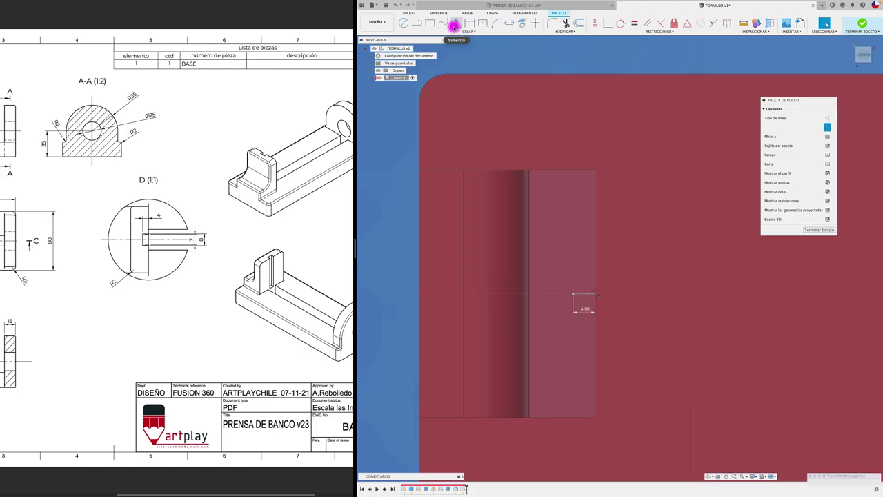
Draw a rectangle for the slot half starting at the vertical line.
{"action": "left_click", "coordinate": [417, 23]}
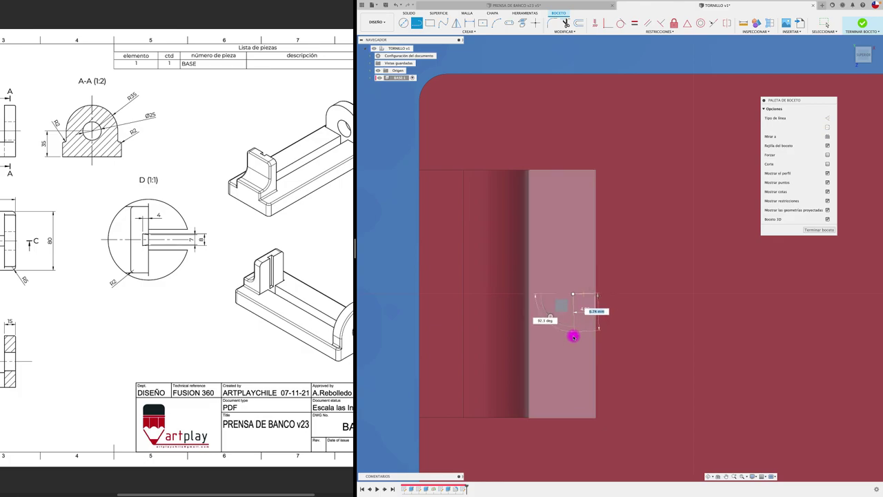
{"action": "left_click", "coordinate": [550, 370]}
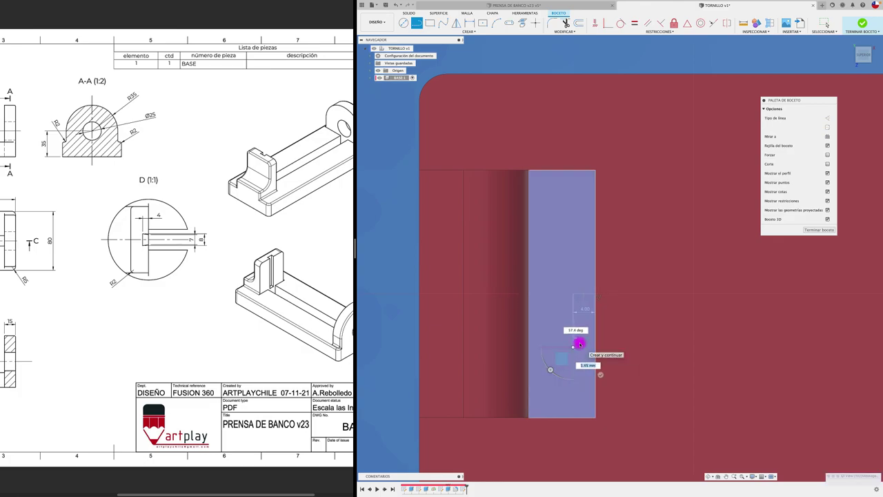
{"action": "key", "text": "Escape"}
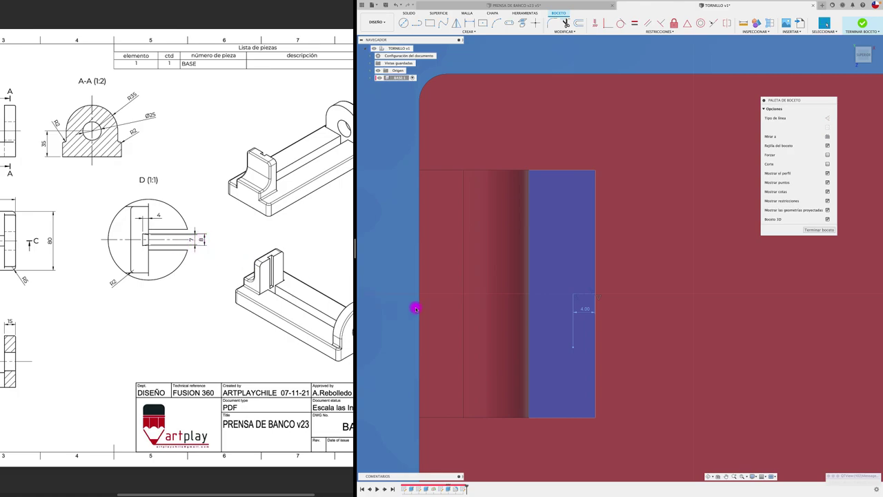
{"action": "key", "text": "r"}
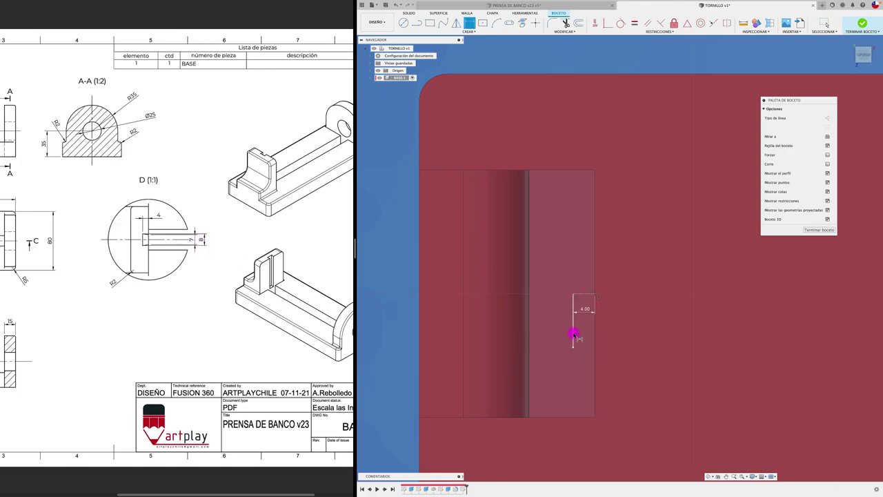
{"action": "left_click", "coordinate": [573, 334]}
{"action": "key", "text": "Return"}
{"action": "key", "text": "d"}
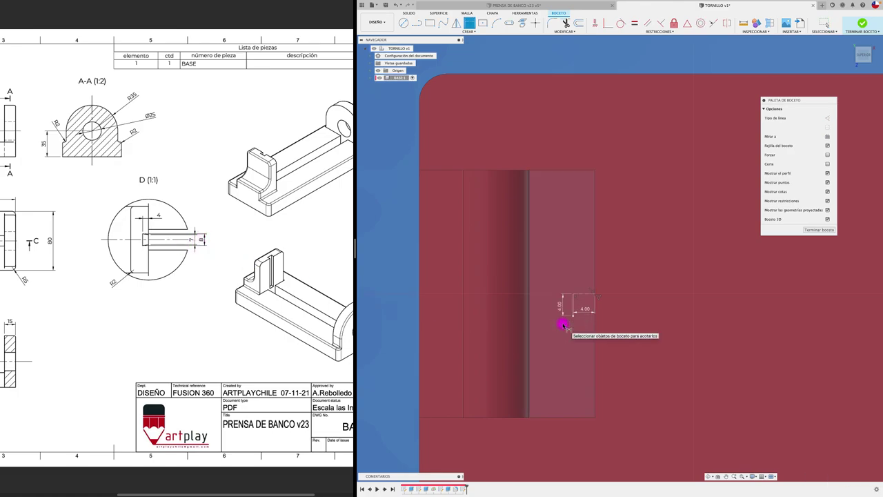
{"action": "scroll", "coordinate": [608, 305], "scroll_direction": "up", "scroll_amount": 3}
{"action": "scroll", "coordinate": [611, 303], "scroll_direction": "up", "scroll_amount": 2}
{"action": "scroll", "coordinate": [613, 301], "scroll_direction": "up", "scroll_amount": 1}
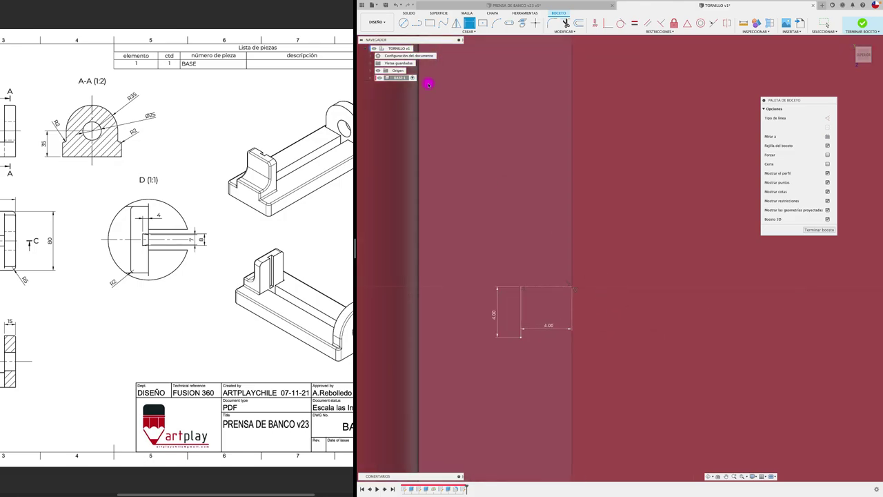
Dimension the slot's right-hand line to 3.5 mm.
{"action": "left_click", "coordinate": [417, 22]}
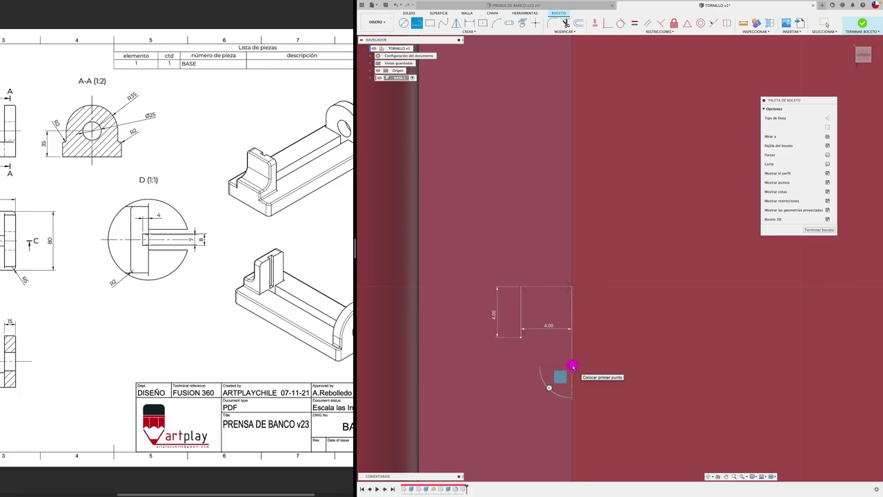
{"action": "key", "text": "Escape"}
{"action": "key", "text": "d"}
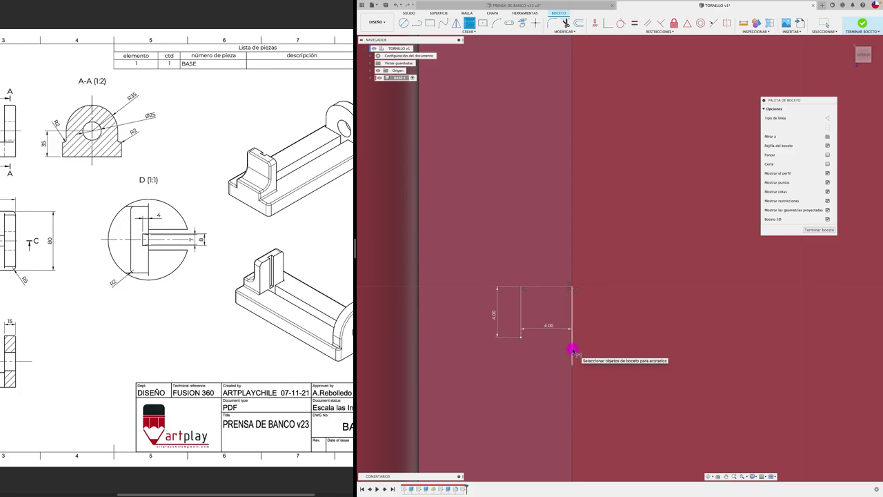
{"action": "left_click", "coordinate": [572, 351]}
{"action": "left_click", "coordinate": [605, 341]}
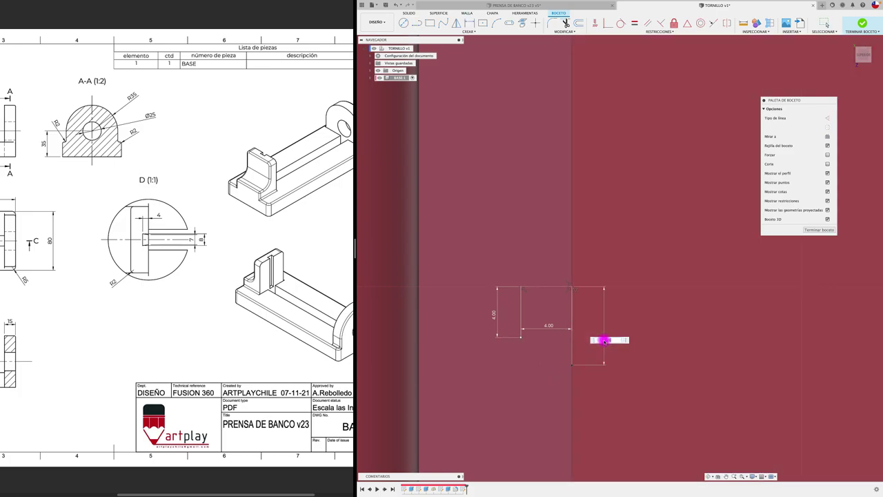
{"action": "type", "text": "3.5"}
{"action": "key", "text": "Return"}
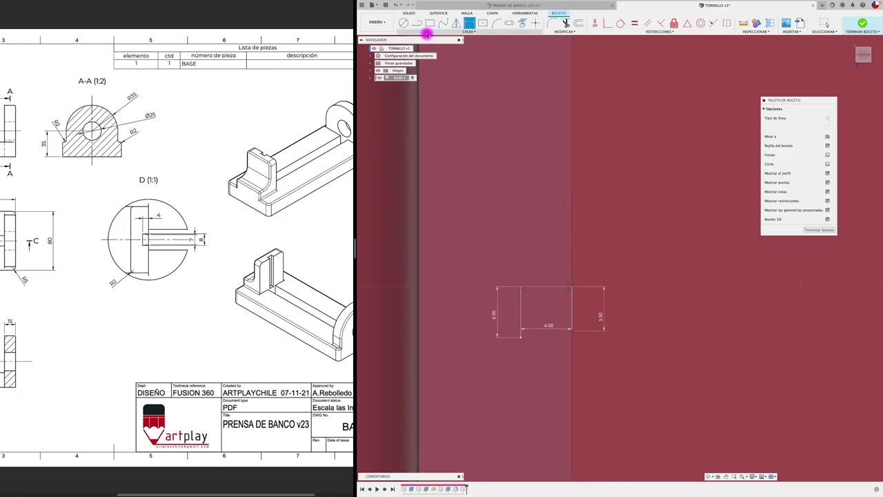
Mirror the slot's three lines across the centre line to complete the outline.
{"action": "left_click", "coordinate": [417, 23]}
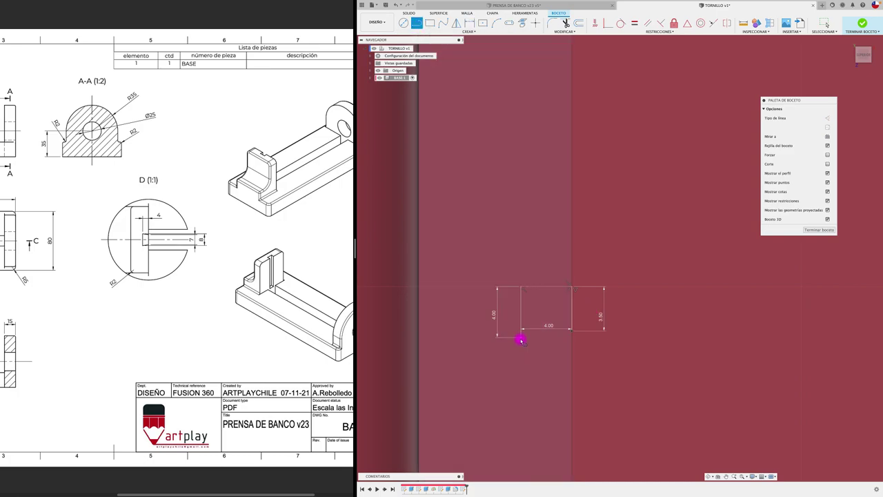
{"action": "left_click_drag", "start_coordinate": [521, 336], "coordinate": [571, 332]}
{"action": "key", "text": "Escape"}
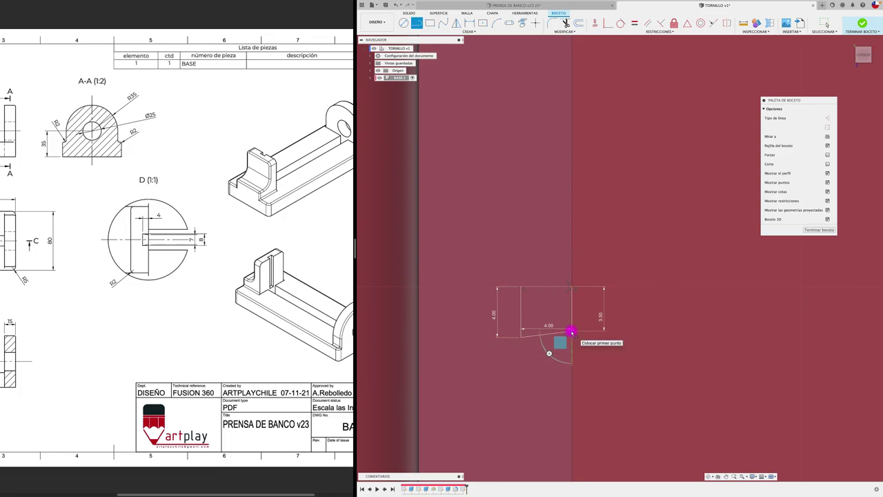
{"action": "key", "text": "Escape"}
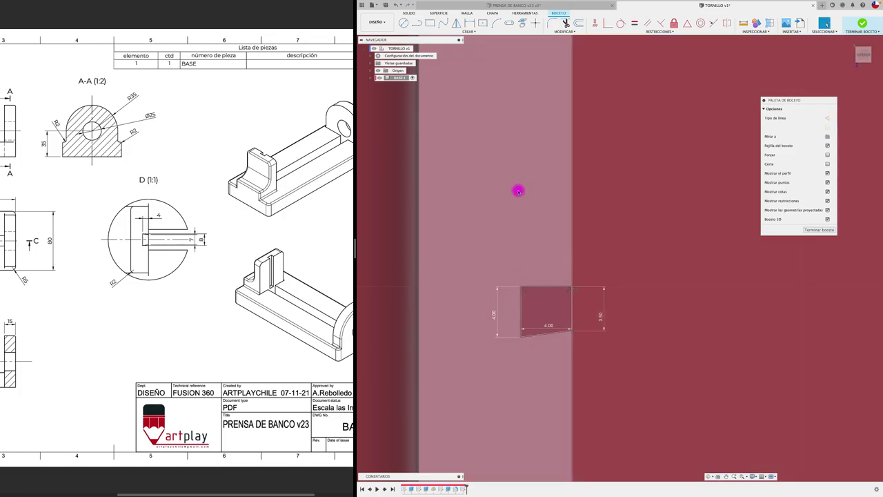
{"action": "left_click", "coordinate": [455, 23]}
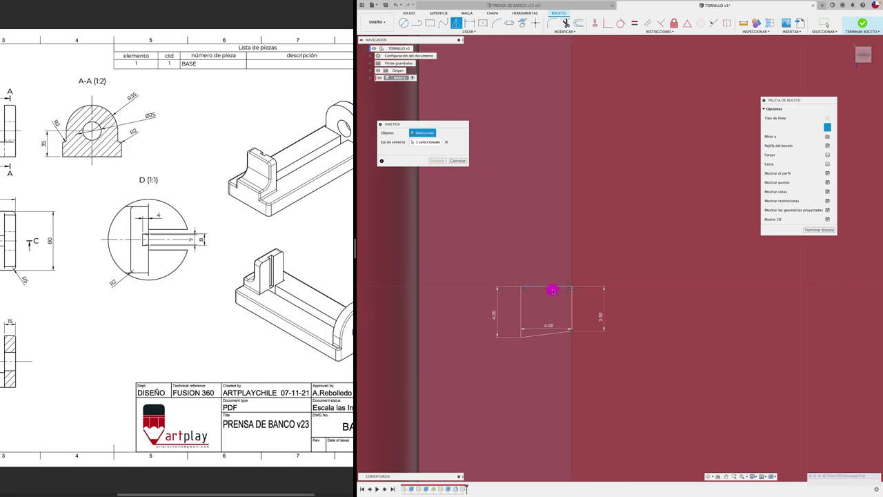
{"action": "left_click", "coordinate": [522, 314]}
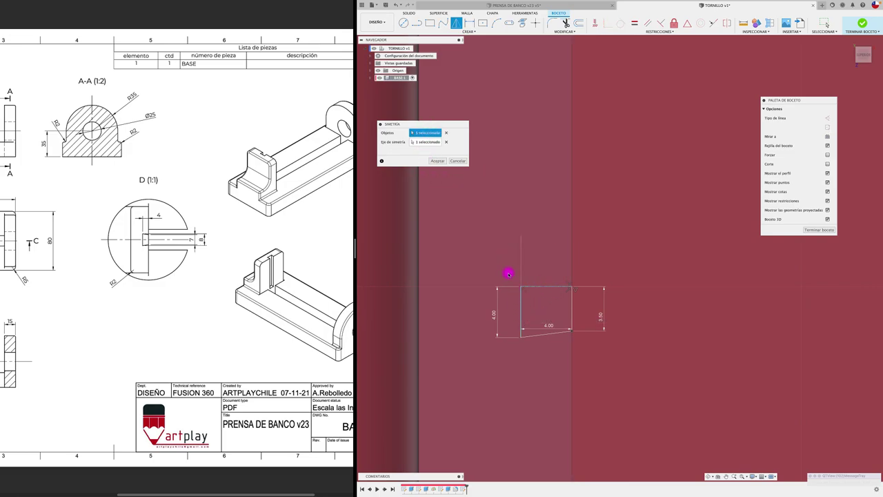
{"action": "left_click", "coordinate": [531, 337]}
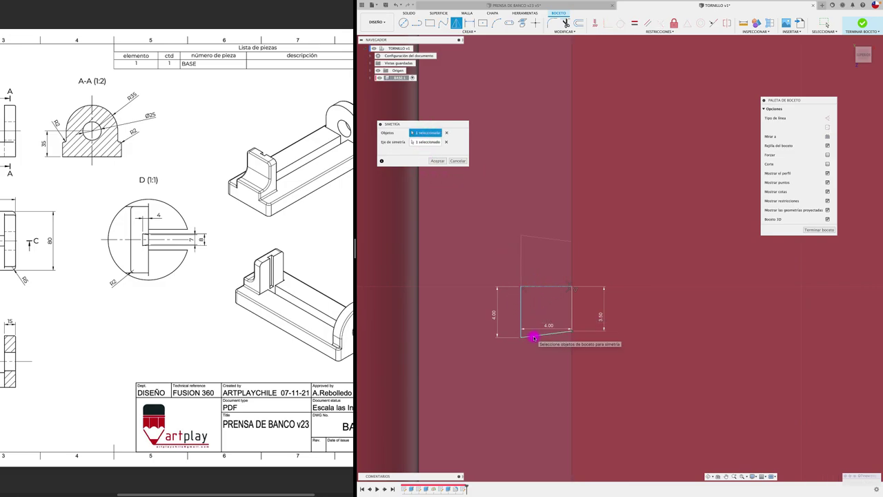
{"action": "left_click", "coordinate": [571, 318]}
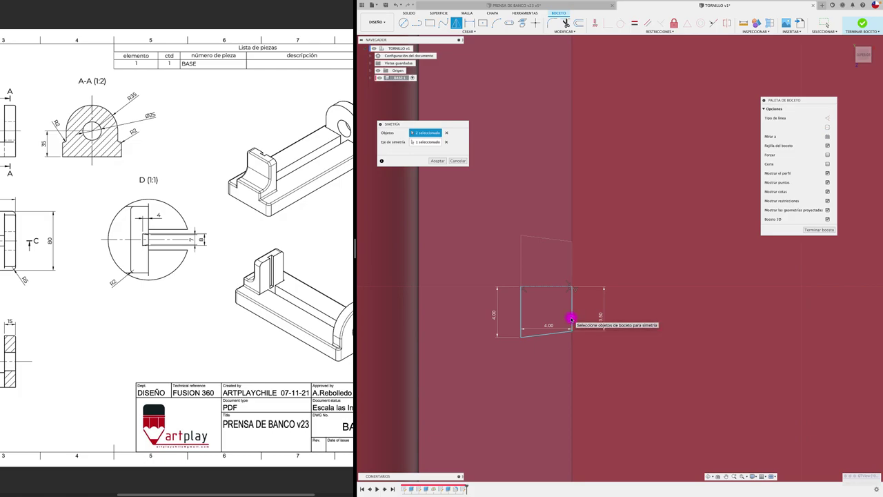
{"action": "left_click", "coordinate": [439, 162]}
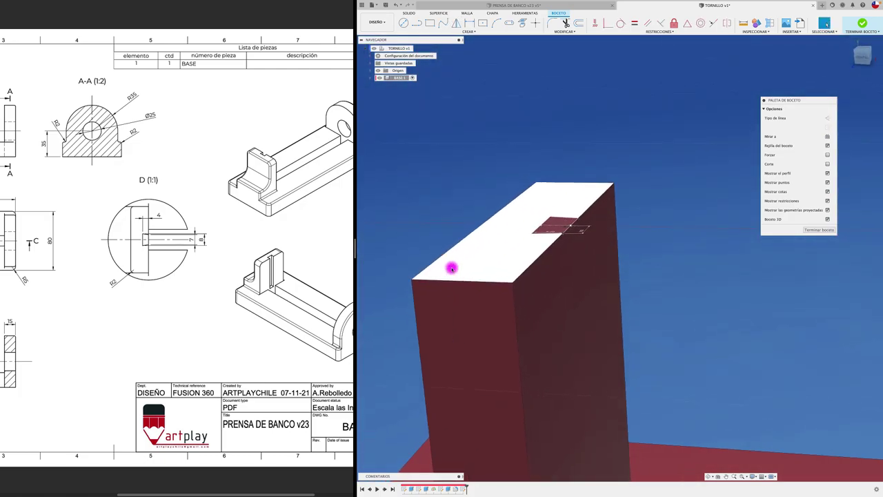
Extrude both slot profiles as a 50 mm cut down into the upright.
{"action": "middle_click_drag", "start_coordinate": [451, 268], "coordinate": [438, 172], "text": "shift"}
{"action": "key", "text": "e"}
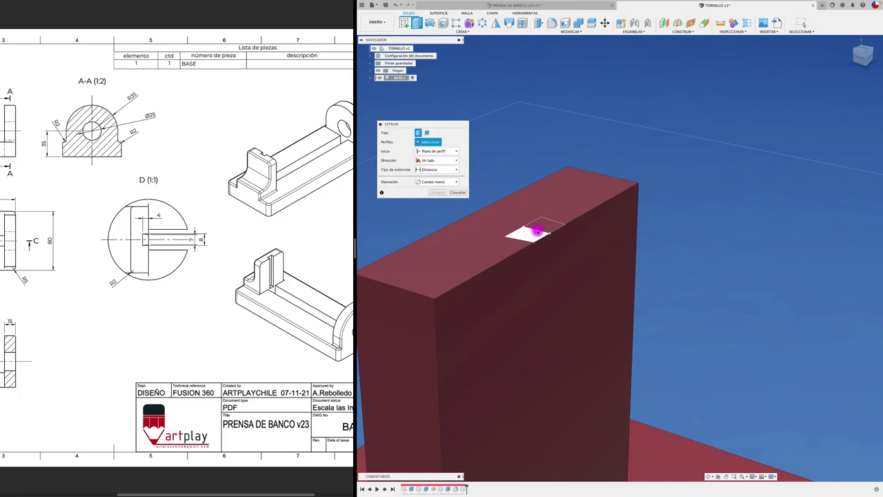
{"action": "left_click", "coordinate": [537, 231]}
{"action": "left_click", "coordinate": [548, 225]}
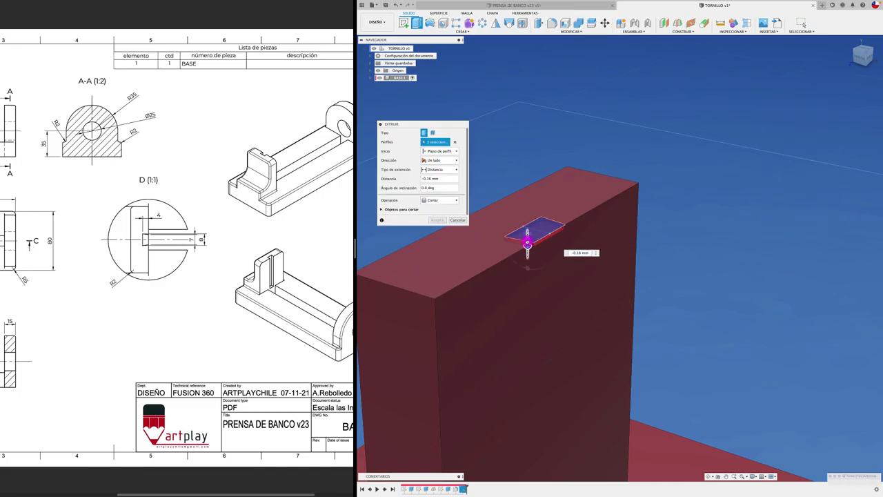
{"action": "left_click_drag", "start_coordinate": [528, 243], "coordinate": [527, 368]}
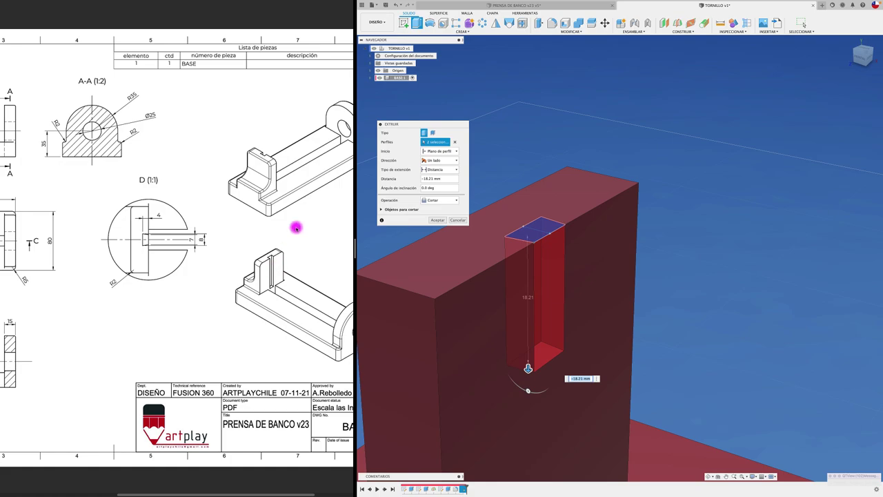
{"action": "middle_click_drag", "start_coordinate": [385, 260], "coordinate": [382, 264], "text": "shift"}
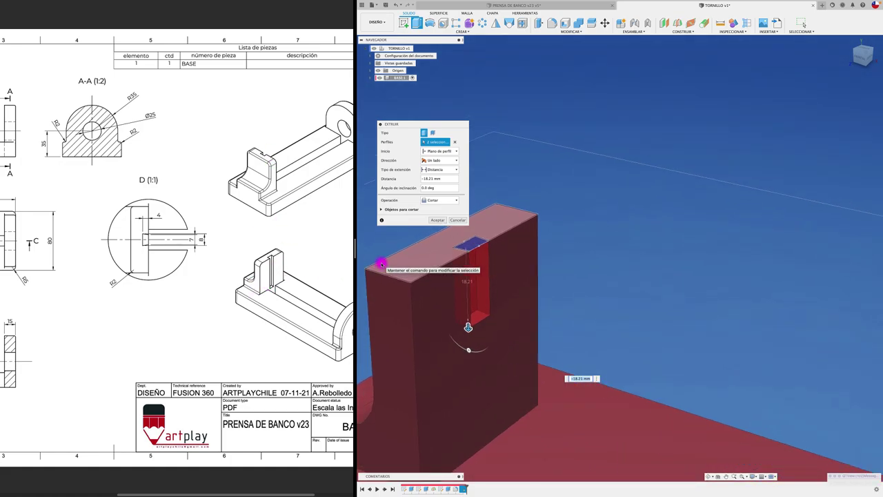
{"action": "left_click_drag", "start_coordinate": [469, 327], "coordinate": [472, 447]}
{"action": "left_click", "coordinate": [442, 178]}
{"action": "type", "text": "-50"}
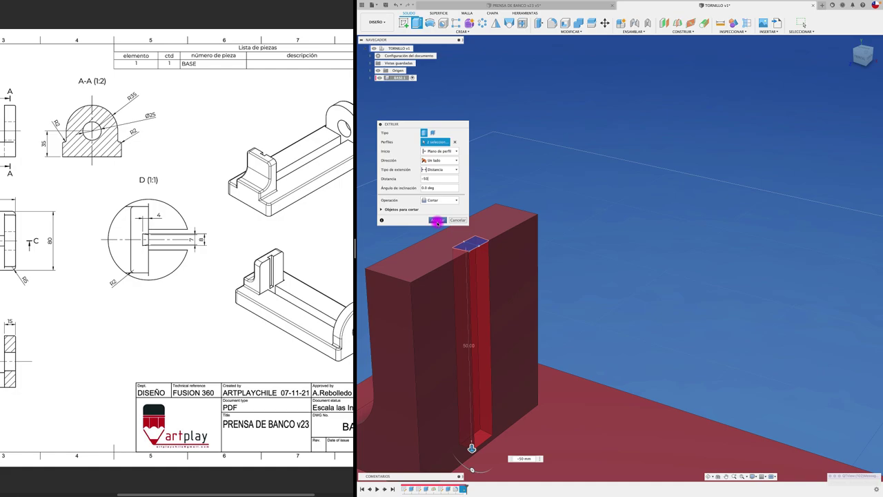
{"action": "left_click", "coordinate": [437, 221]}
{"action": "middle_click_drag", "start_coordinate": [600, 251], "coordinate": [314, 272], "text": "shift"}
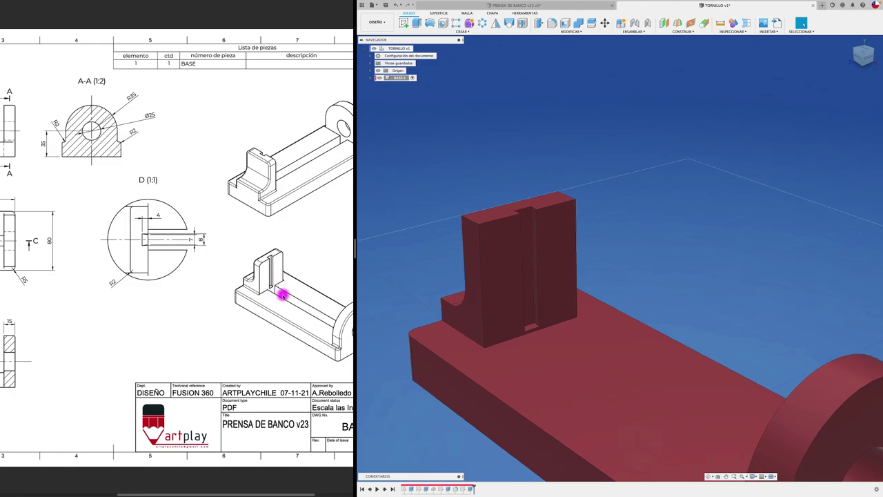
{"action": "middle_click_drag", "start_coordinate": [293, 297], "coordinate": [283, 296], "text": "shift"}
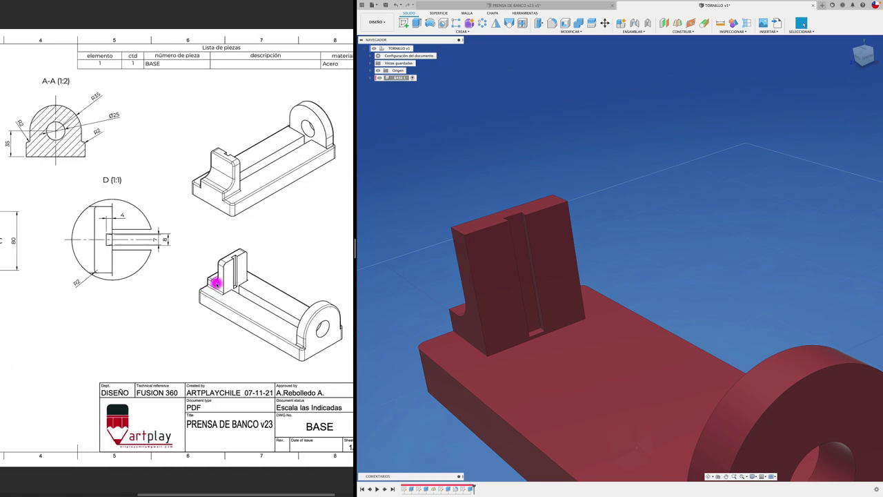
Edit the slot cut to run one direction 'To Object', ending at the base's top face.
{"action": "scroll", "coordinate": [216, 283], "scroll_direction": "left", "scroll_amount": 5}
{"action": "scroll", "coordinate": [217, 283], "scroll_direction": "left", "scroll_amount": 5}
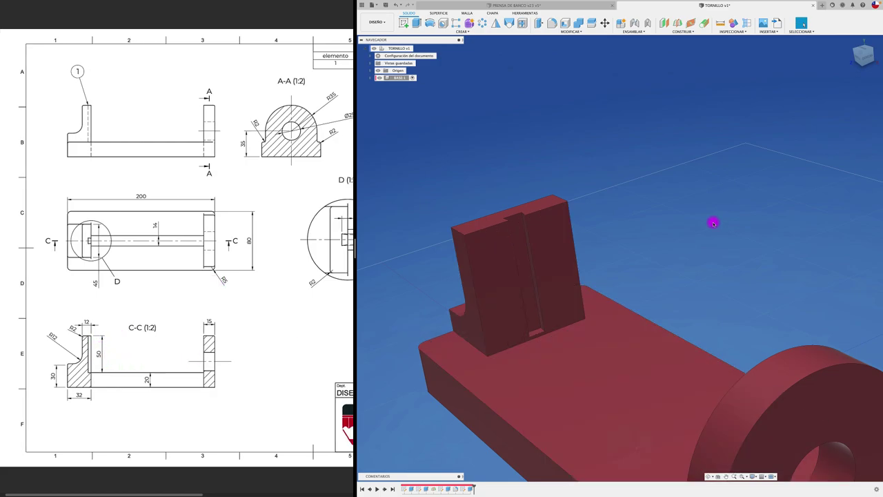
{"action": "right_click", "coordinate": [470, 489]}
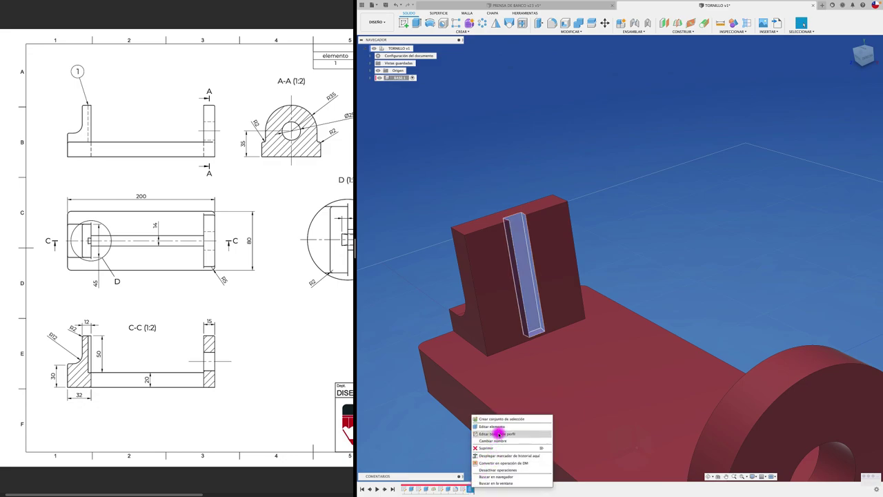
{"action": "left_click", "coordinate": [494, 427]}
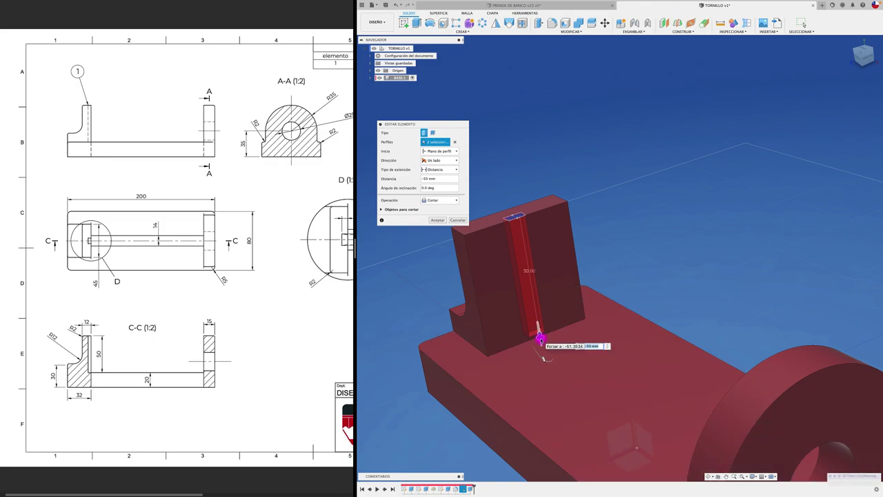
{"action": "middle_click_drag", "start_coordinate": [540, 338], "coordinate": [565, 339], "text": "shift"}
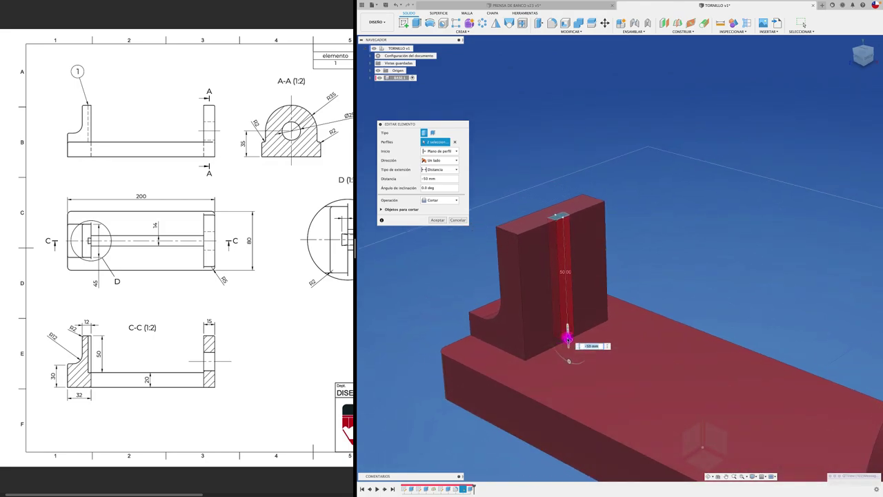
{"action": "left_click", "coordinate": [450, 160]}
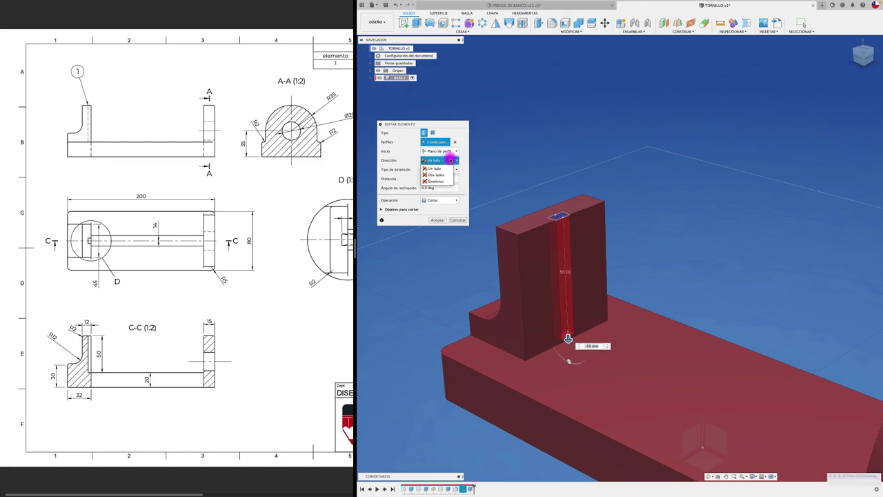
{"action": "left_click", "coordinate": [447, 168]}
{"action": "left_click", "coordinate": [449, 170]}
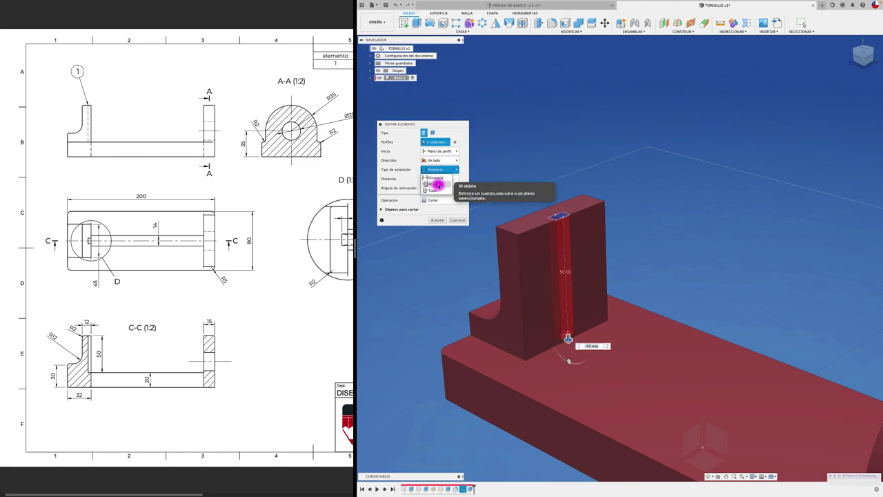
{"action": "left_click", "coordinate": [437, 185]}
{"action": "left_click", "coordinate": [598, 355]}
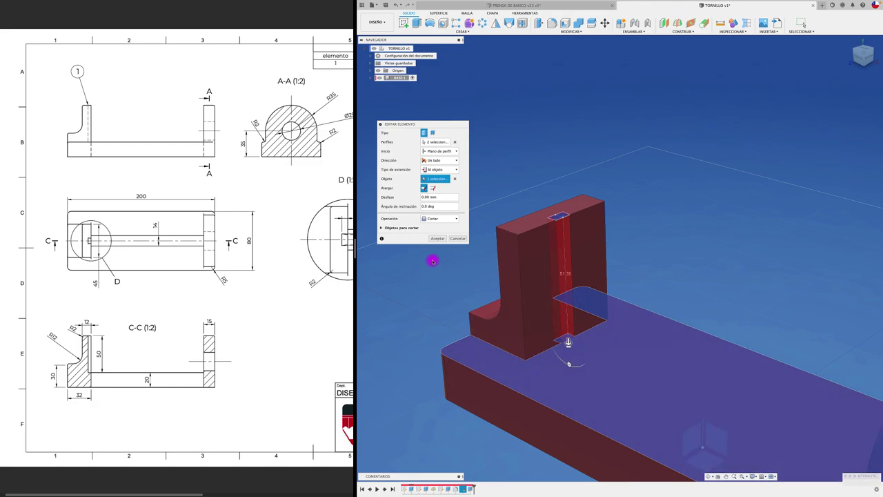
{"action": "left_click", "coordinate": [439, 238]}
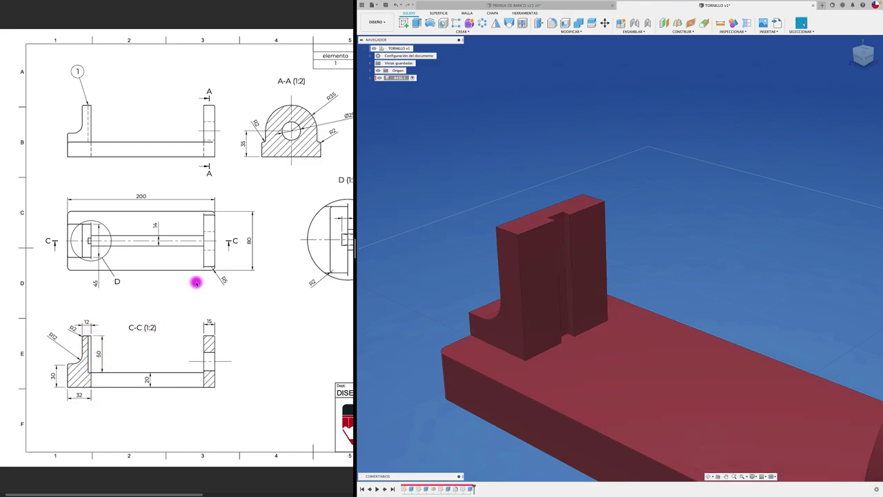
Measure the upright's vertical edge, which reads 51.35 mm.
{"action": "scroll", "coordinate": [199, 277], "scroll_direction": "right", "scroll_amount": 3}
{"action": "scroll", "coordinate": [201, 272], "scroll_direction": "right", "scroll_amount": 4}
{"action": "scroll", "coordinate": [202, 274], "scroll_direction": "left", "scroll_amount": 2}
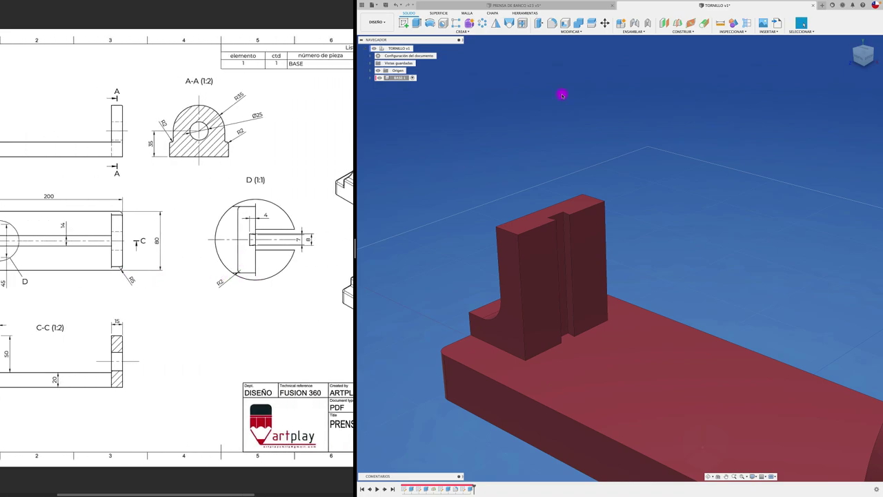
{"action": "left_click", "coordinate": [719, 22]}
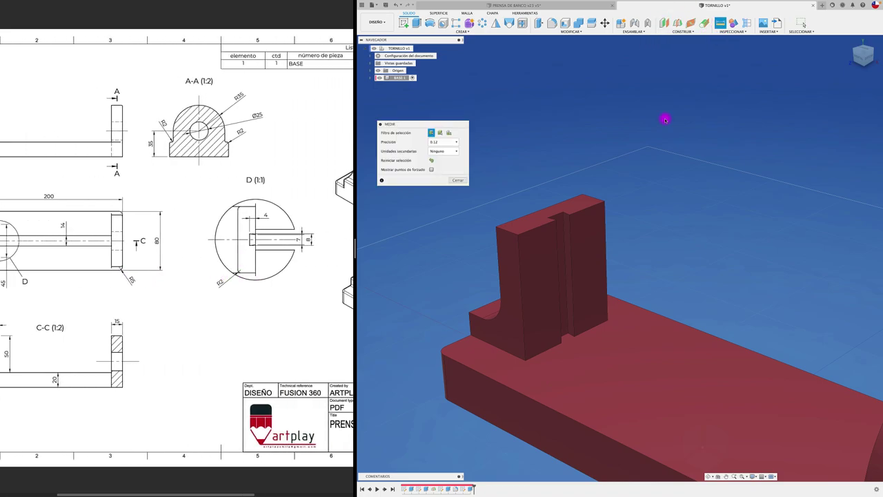
{"action": "left_click", "coordinate": [520, 282]}
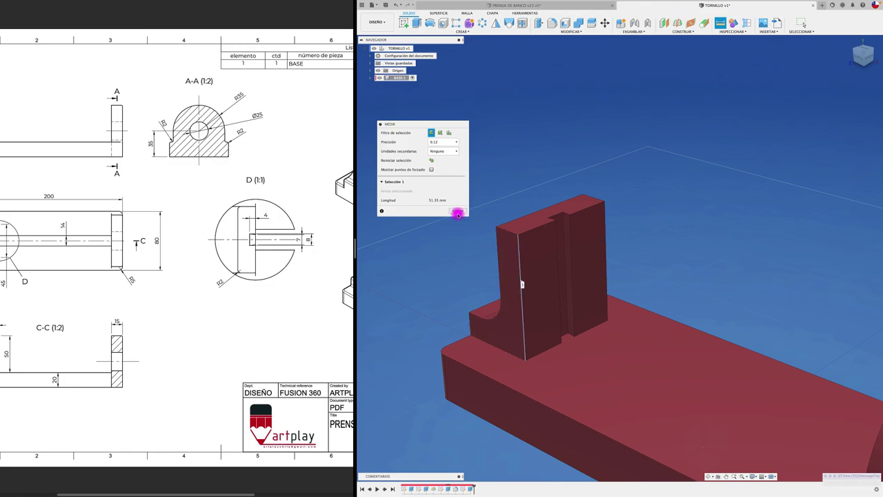
{"action": "left_click", "coordinate": [459, 211]}
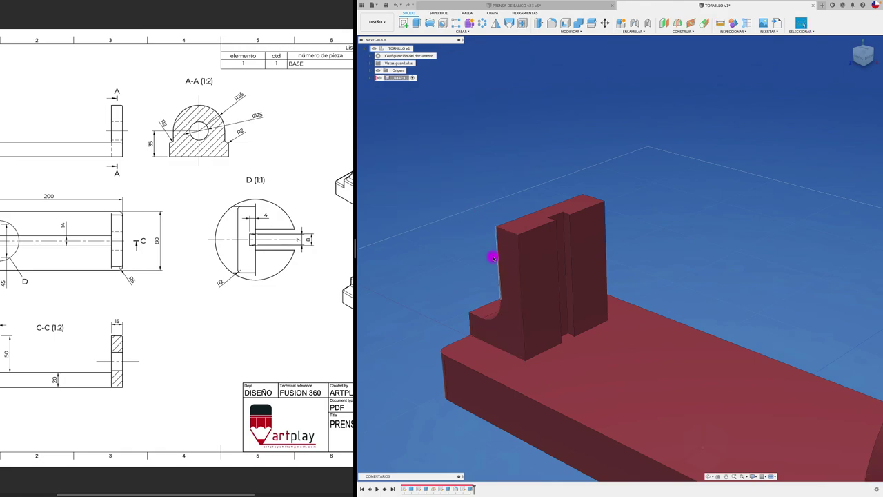
{"action": "left_click", "coordinate": [720, 25]}
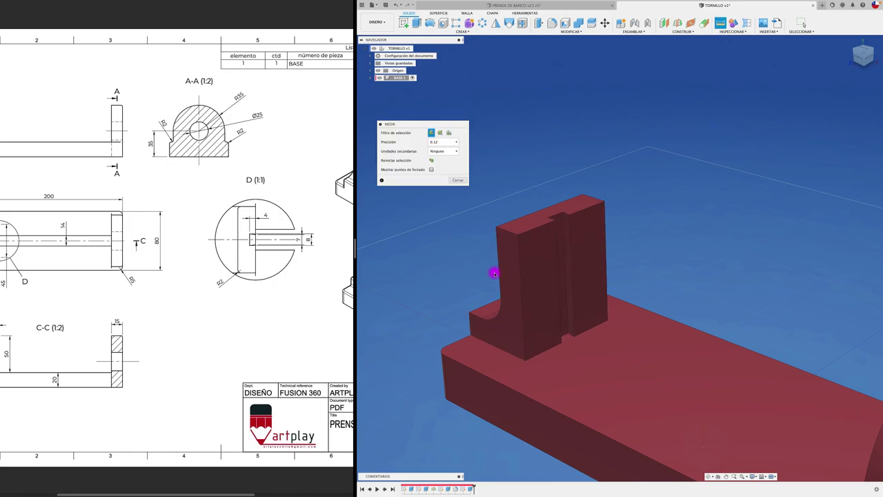
{"action": "left_click", "coordinate": [521, 274]}
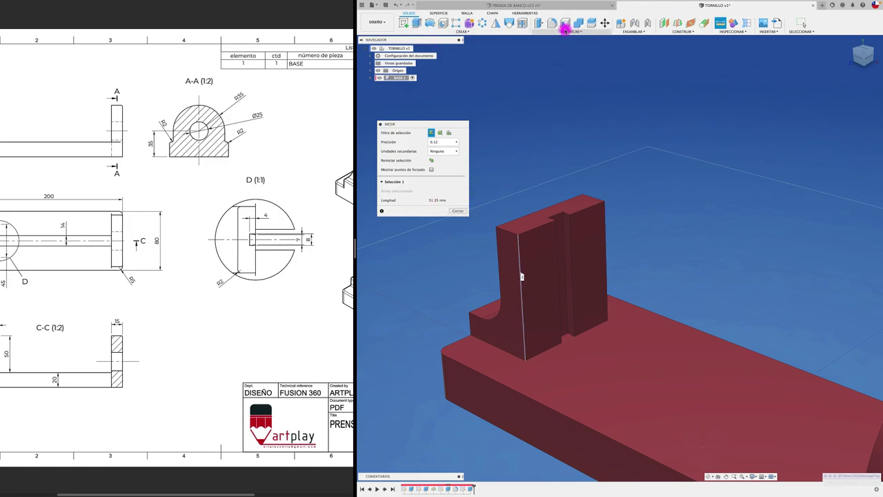
Lower the upright's top face with a -1 mm push/pull offset.
{"action": "left_click", "coordinate": [539, 24]}
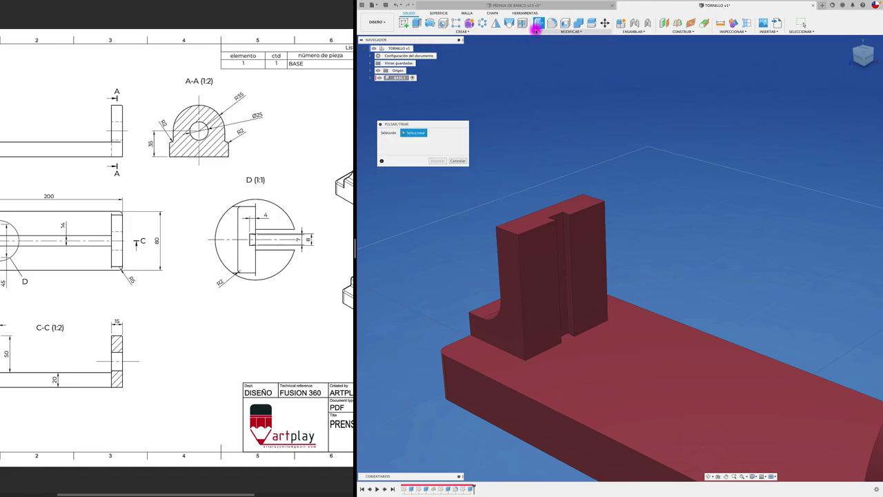
{"action": "left_click", "coordinate": [529, 218]}
{"action": "mouse_move", "coordinate": [529, 218]}
{"action": "left_mouse_down"}
{"action": "mouse_move", "coordinate": [530, 235]}
{"action": "mouse_move", "coordinate": [545, 234]}
{"action": "left_mouse_up"}
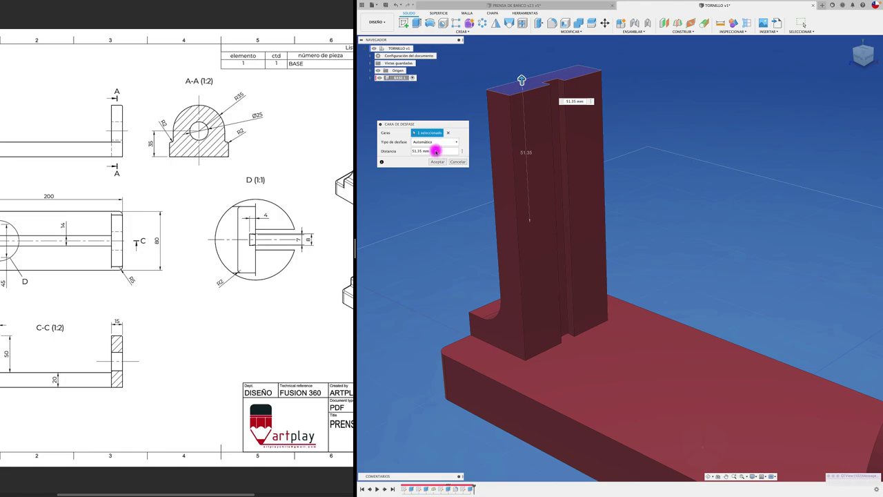
{"action": "left_click_drag", "start_coordinate": [434, 151], "coordinate": [411, 151]}
{"action": "type", "text": "-1"}
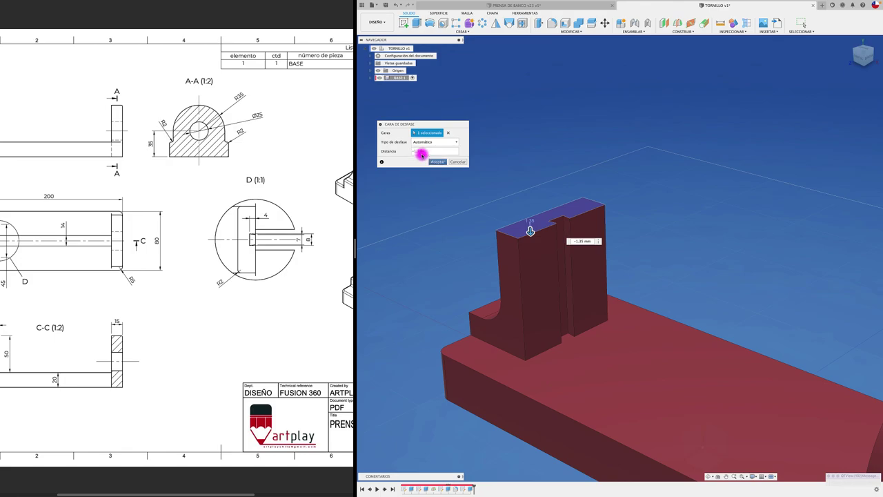
{"action": "left_click", "coordinate": [437, 163]}
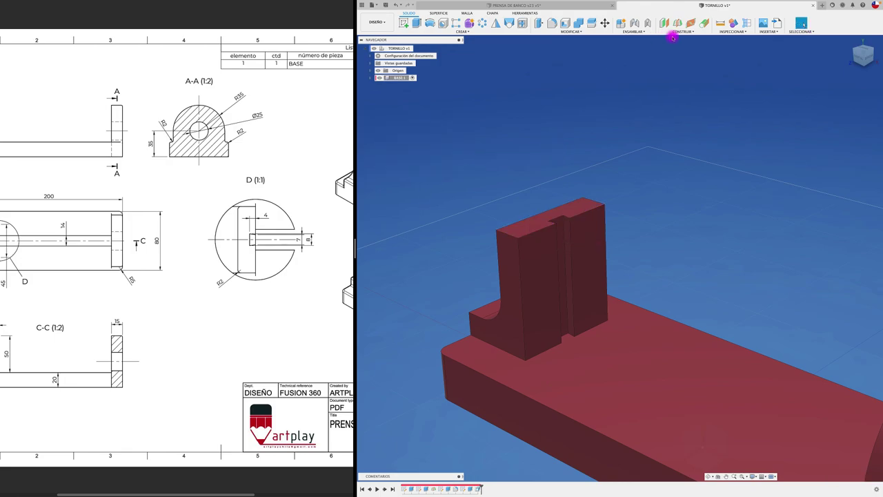
Re-measure the upright's vertical edge to confirm it is now 50 mm.
{"action": "left_click", "coordinate": [725, 25]}
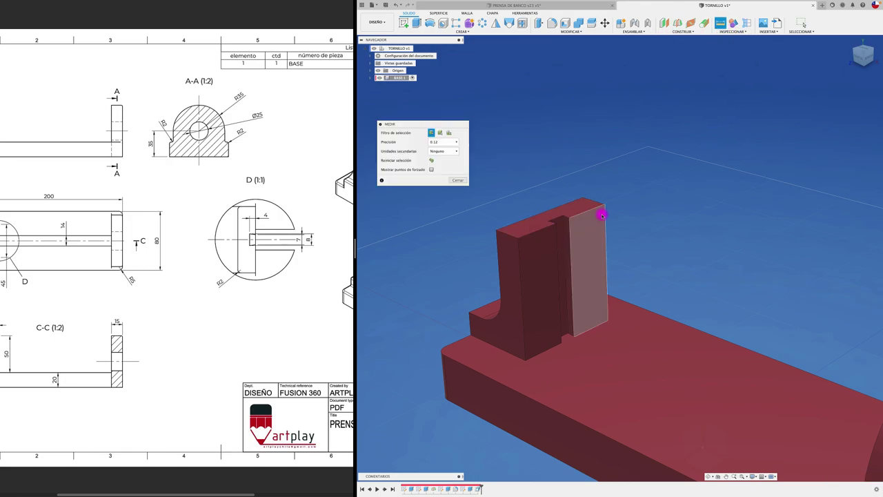
{"action": "left_click", "coordinate": [522, 297]}
{"action": "left_click", "coordinate": [456, 211]}
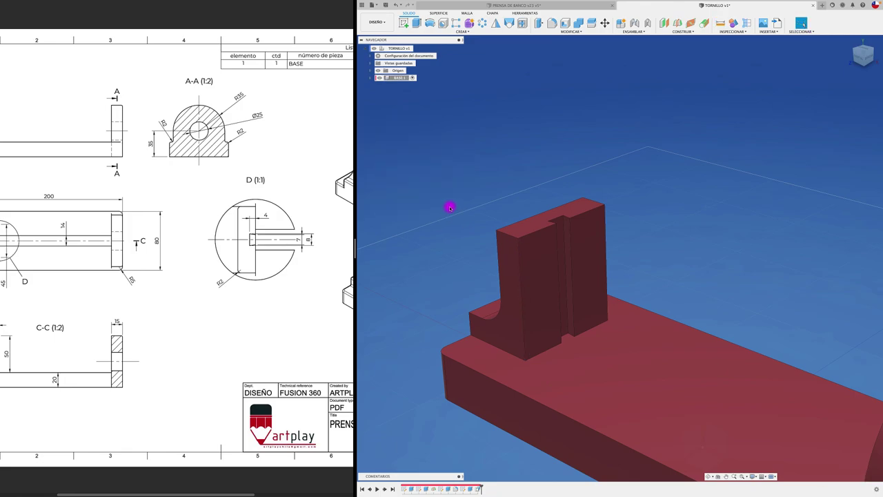
Pan across the PDF drawing to compare it with the model.
{"action": "scroll", "coordinate": [449, 207], "scroll_direction": "right", "scroll_amount": 2, "text": "shift"}
{"action": "scroll", "coordinate": [449, 207], "scroll_direction": "right", "scroll_amount": 2, "text": "shift"}
{"action": "scroll", "coordinate": [449, 207], "scroll_direction": "right", "scroll_amount": 2, "text": "shift"}
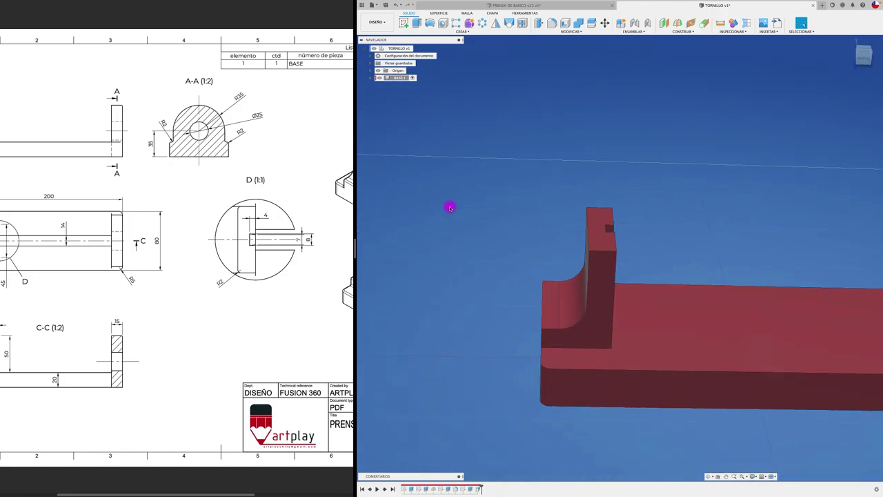
{"action": "scroll", "coordinate": [449, 207], "scroll_direction": "right", "scroll_amount": 2, "text": "shift"}
{"action": "scroll", "coordinate": [266, 292], "scroll_direction": "right", "scroll_amount": 2}
{"action": "scroll", "coordinate": [266, 292], "scroll_direction": "right", "scroll_amount": 2}
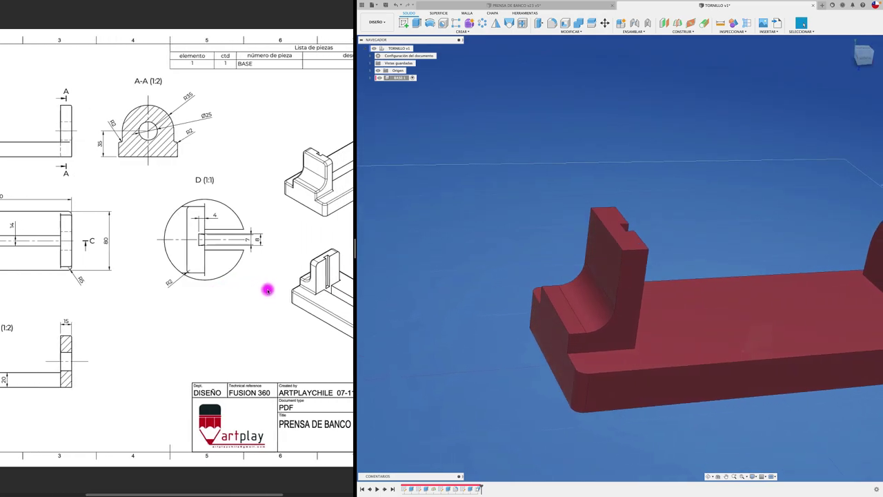
{"action": "scroll", "coordinate": [266, 292], "scroll_direction": "right", "scroll_amount": 2}
{"action": "scroll", "coordinate": [268, 290], "scroll_direction": "right", "scroll_amount": 2}
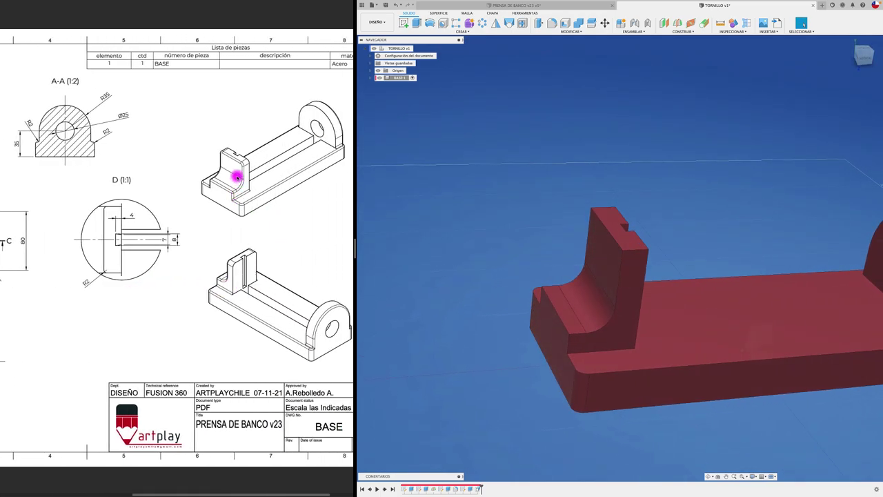
{"action": "scroll", "coordinate": [373, 184], "scroll_direction": "right", "scroll_amount": 2, "text": "shift"}
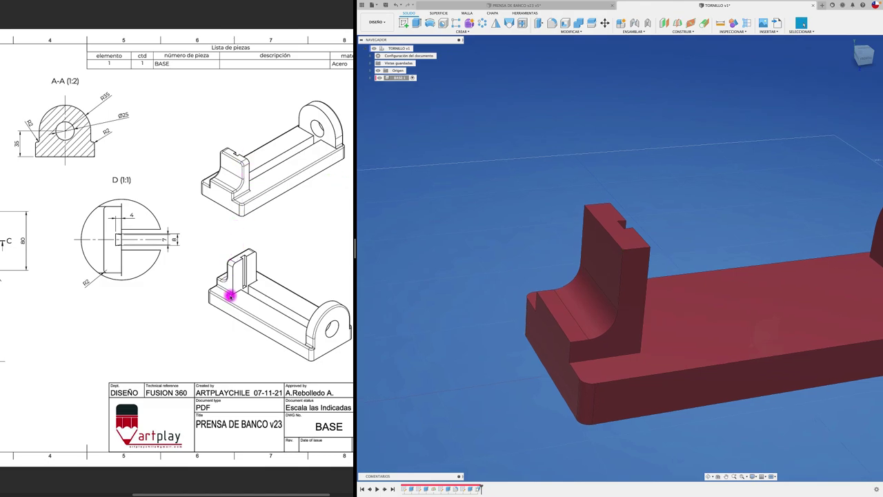
{"action": "scroll", "coordinate": [230, 295], "scroll_direction": "left", "scroll_amount": 2}
{"action": "scroll", "coordinate": [231, 293], "scroll_direction": "left", "scroll_amount": 4}
{"action": "scroll", "coordinate": [230, 293], "scroll_direction": "left", "scroll_amount": 3}
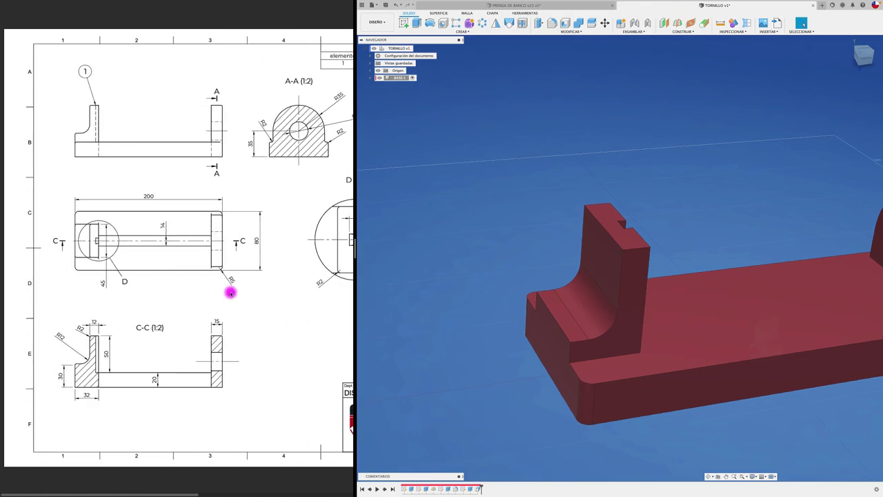
{"action": "scroll", "coordinate": [231, 293], "scroll_direction": "right", "scroll_amount": 1}
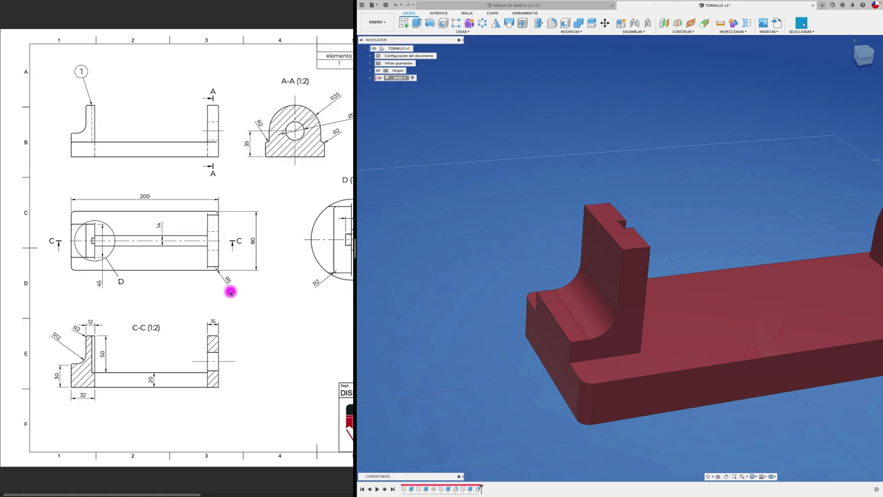
{"action": "scroll", "coordinate": [230, 293], "scroll_direction": "right", "scroll_amount": 1}
{"action": "scroll", "coordinate": [230, 291], "scroll_direction": "right", "scroll_amount": 1}
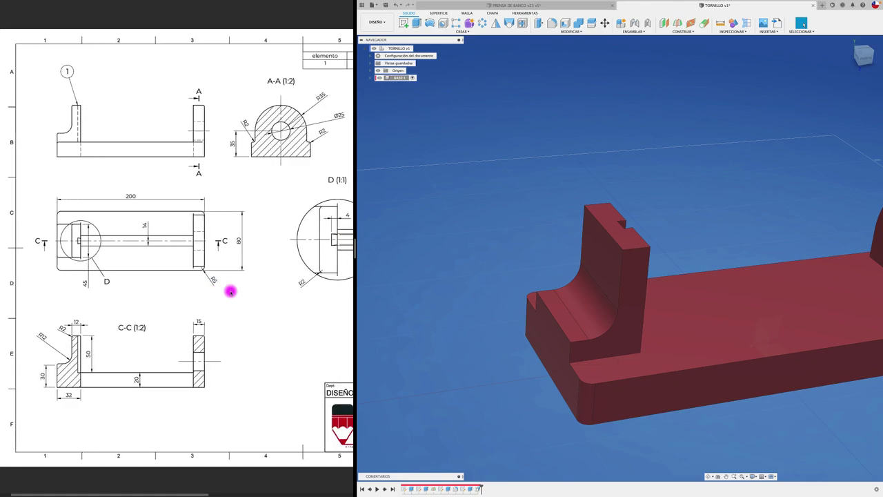
{"action": "scroll", "coordinate": [231, 290], "scroll_direction": "right", "scroll_amount": 4}
{"action": "scroll", "coordinate": [231, 290], "scroll_direction": "right", "scroll_amount": 4}
{"action": "scroll", "coordinate": [230, 290], "scroll_direction": "right", "scroll_amount": 1}
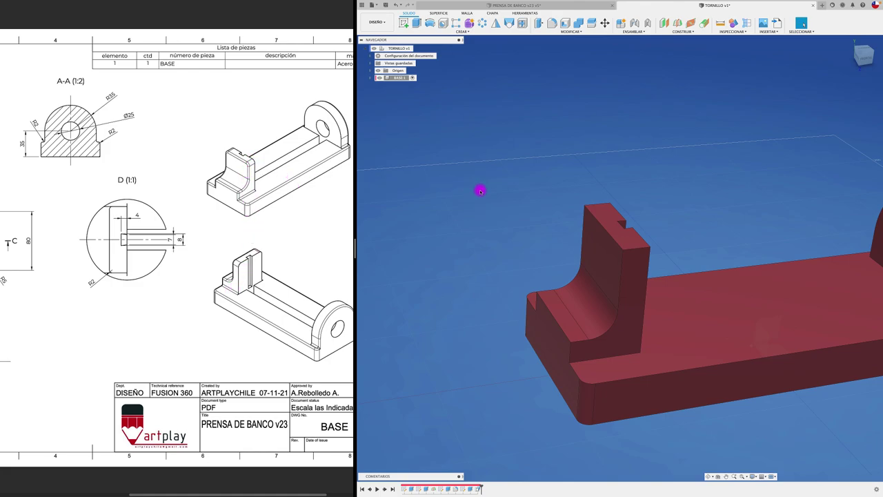
{"action": "left_click", "coordinate": [552, 24]}
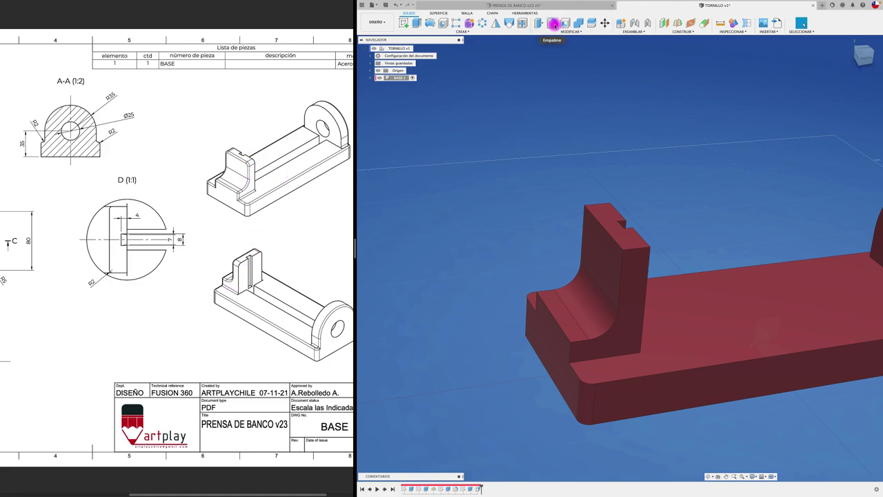
{"action": "left_click", "coordinate": [599, 204]}
{"action": "left_click", "coordinate": [640, 245]}
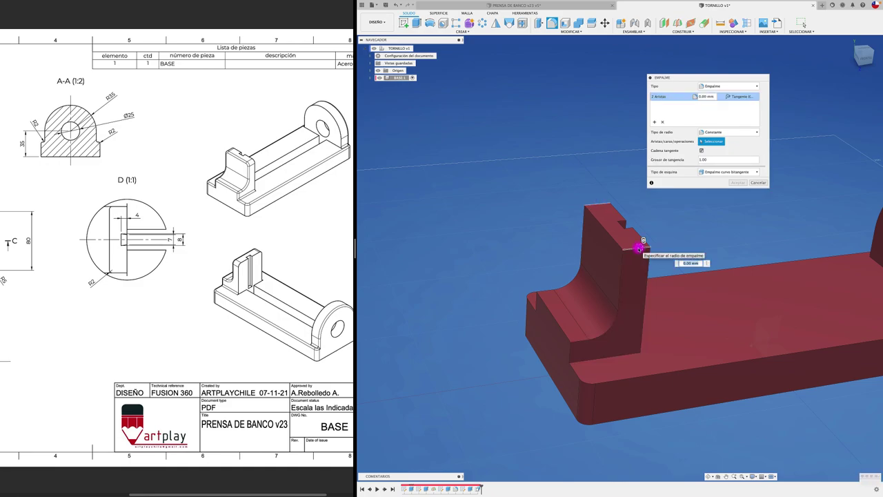
{"action": "key", "text": "Escape"}
{"action": "scroll", "coordinate": [527, 222], "scroll_direction": "down", "scroll_amount": 3, "text": "shift"}
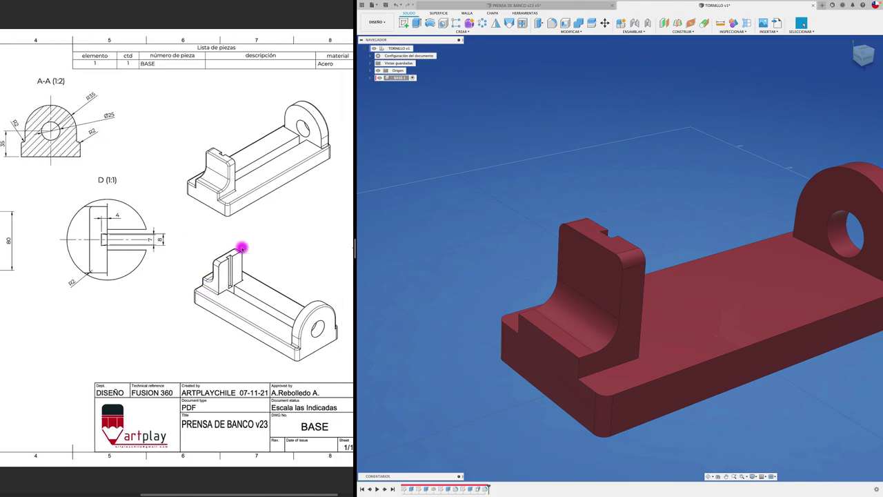
{"action": "scroll", "coordinate": [242, 248], "scroll_direction": "left", "scroll_amount": 2}
{"action": "scroll", "coordinate": [241, 245], "scroll_direction": "left", "scroll_amount": 3}
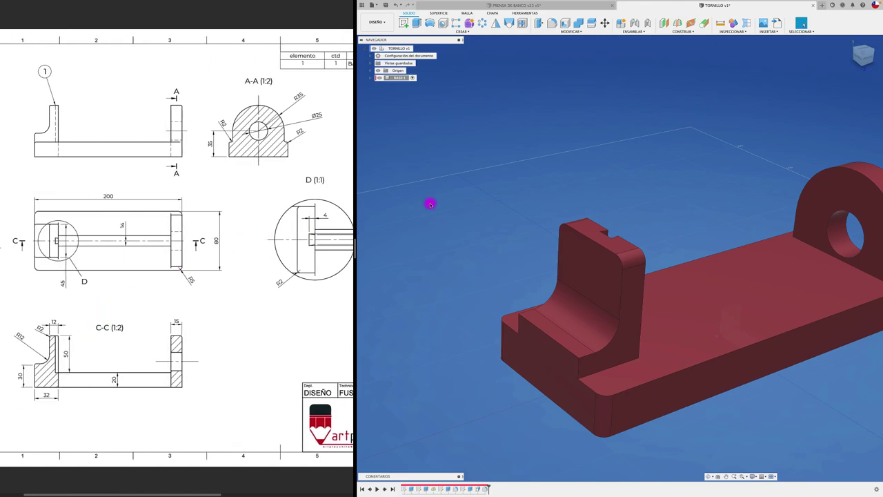
Start a fillet and select the base's outer edge chain and the rounded end's edges.
{"action": "left_click", "coordinate": [556, 25]}
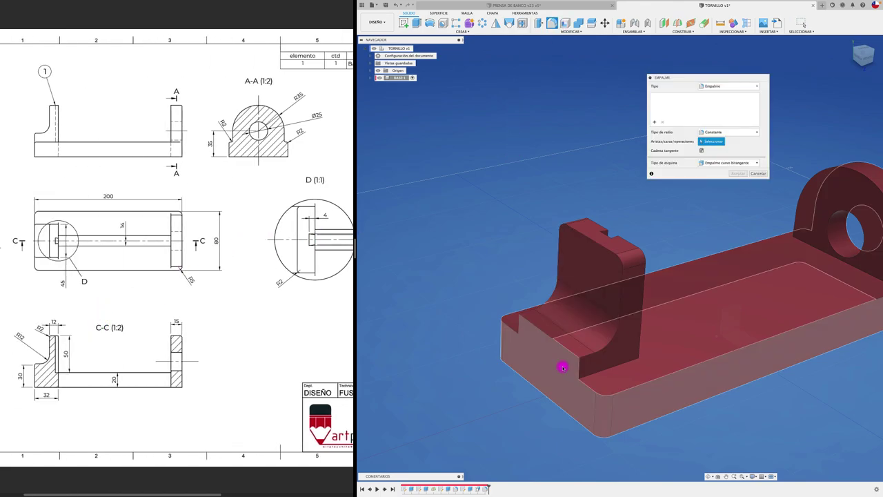
{"action": "left_click", "coordinate": [591, 391]}
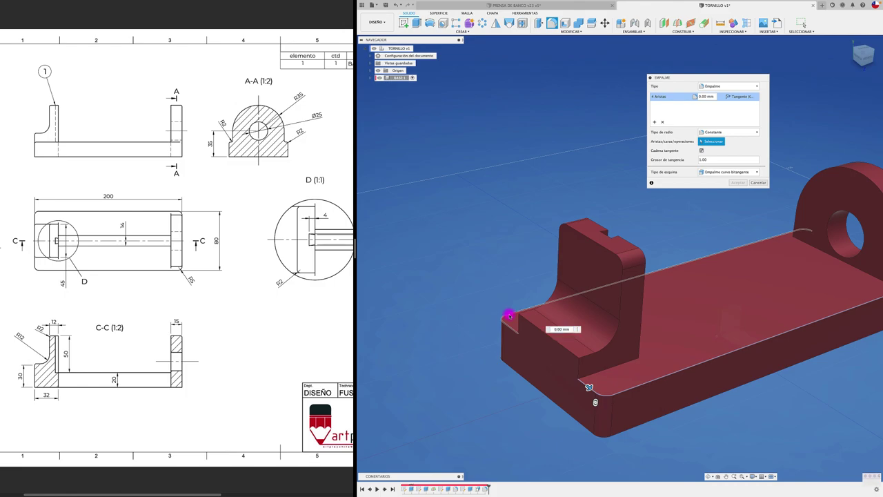
{"action": "scroll", "coordinate": [470, 289], "scroll_direction": "down", "scroll_amount": 3}
{"action": "middle_click_drag", "start_coordinate": [470, 288], "coordinate": [523, 235], "text": "shift"}
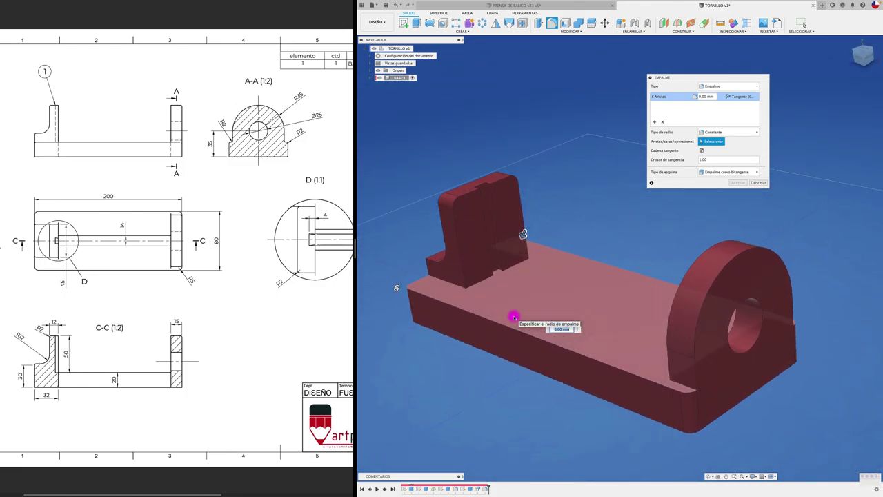
{"action": "scroll", "coordinate": [227, 301], "scroll_direction": "right", "scroll_amount": 2}
{"action": "scroll", "coordinate": [228, 297], "scroll_direction": "right", "scroll_amount": 5}
{"action": "scroll", "coordinate": [228, 292], "scroll_direction": "right", "scroll_amount": 1}
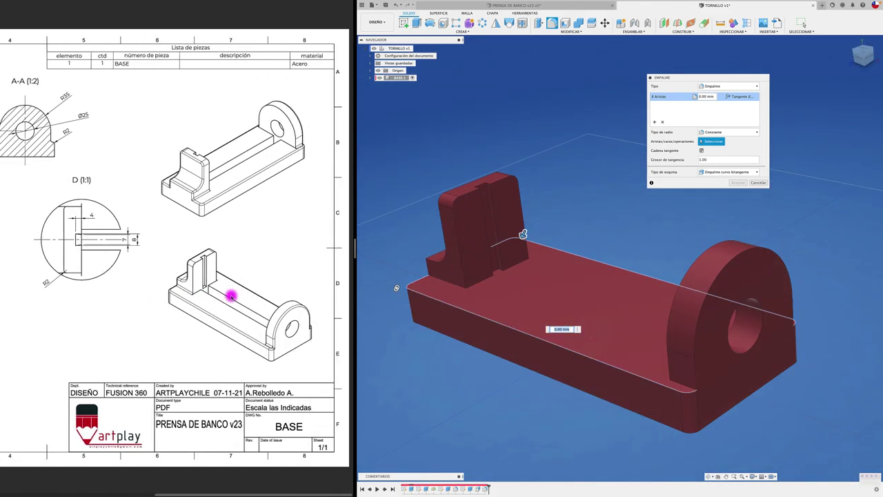
{"action": "left_click", "coordinate": [688, 382]}
Add the remaining base and upright edges and apply a 2 mm fillet radius.
{"action": "mouse_move", "coordinate": [677, 386]}
{"action": "middle_mouse_down", "text": "shift"}
{"action": "mouse_move", "coordinate": [564, 324]}
{"action": "mouse_move", "coordinate": [526, 397]}
{"action": "middle_mouse_up", "text": "shift"}
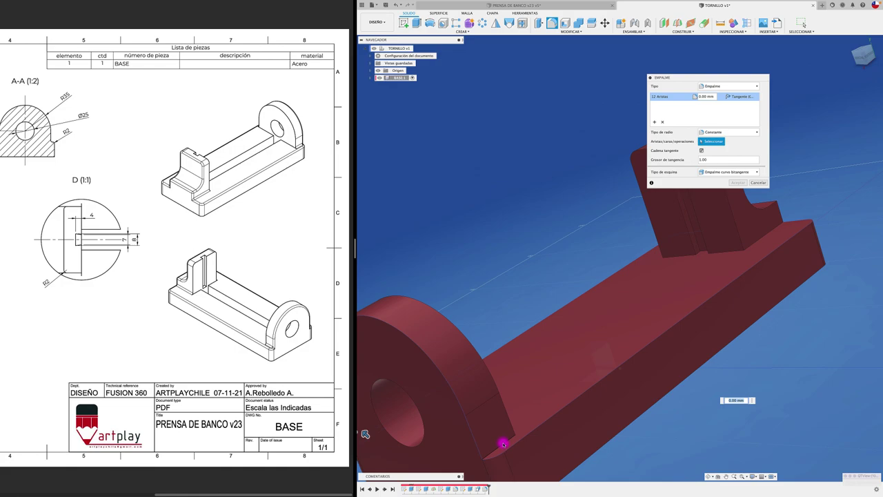
{"action": "mouse_move", "coordinate": [507, 440]}
{"action": "middle_mouse_down", "text": "shift"}
{"action": "mouse_move", "coordinate": [527, 414]}
{"action": "mouse_move", "coordinate": [443, 374]}
{"action": "middle_mouse_up", "text": "shift"}
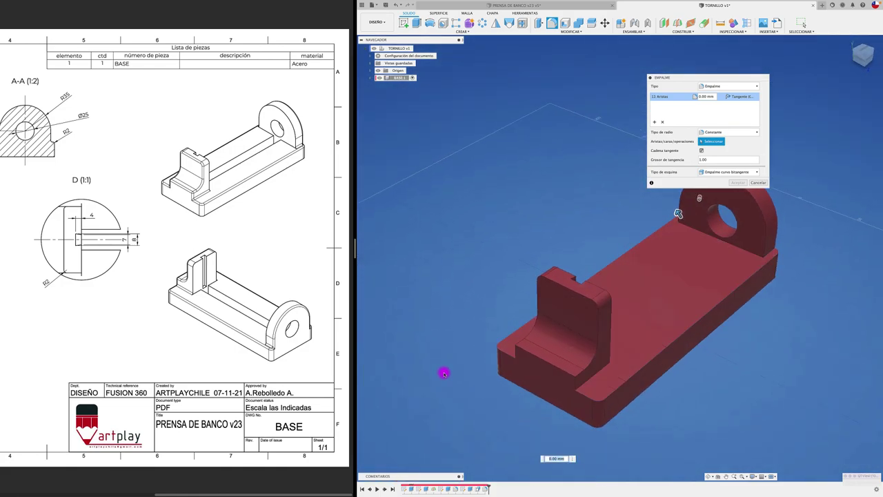
{"action": "left_click", "coordinate": [567, 379]}
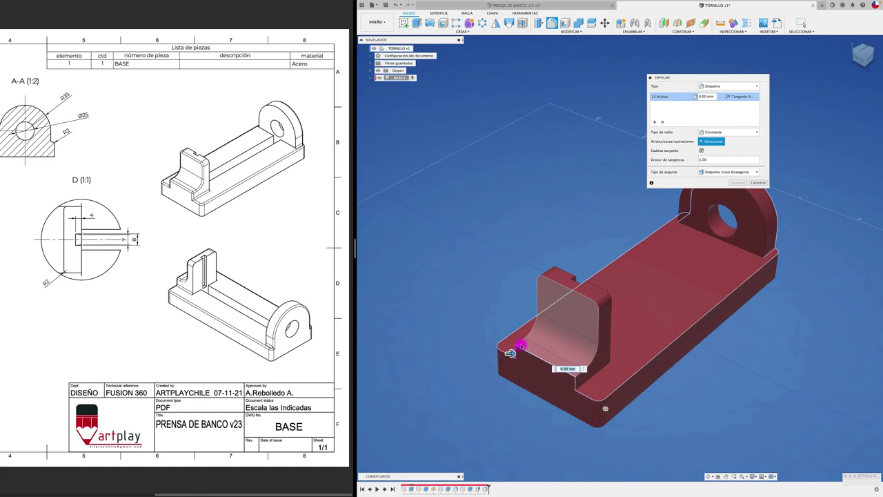
{"action": "left_click", "coordinate": [512, 349]}
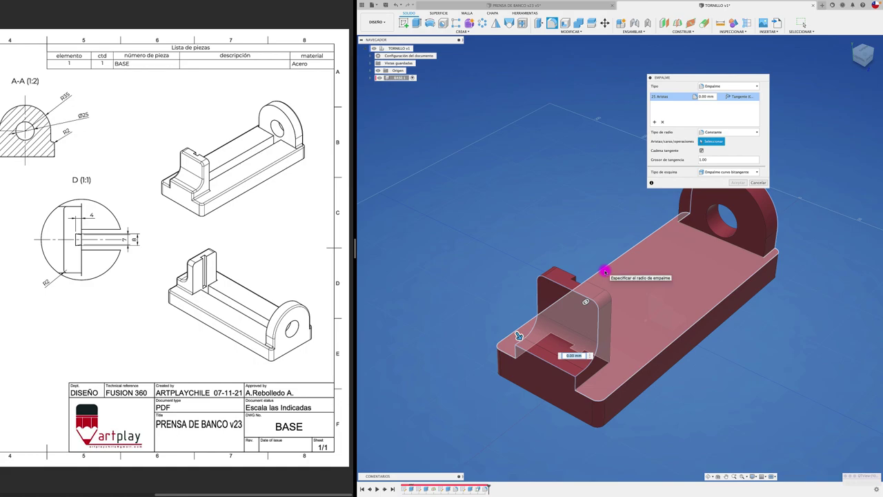
{"action": "type", "text": "2"}
{"action": "key", "text": "Return"}
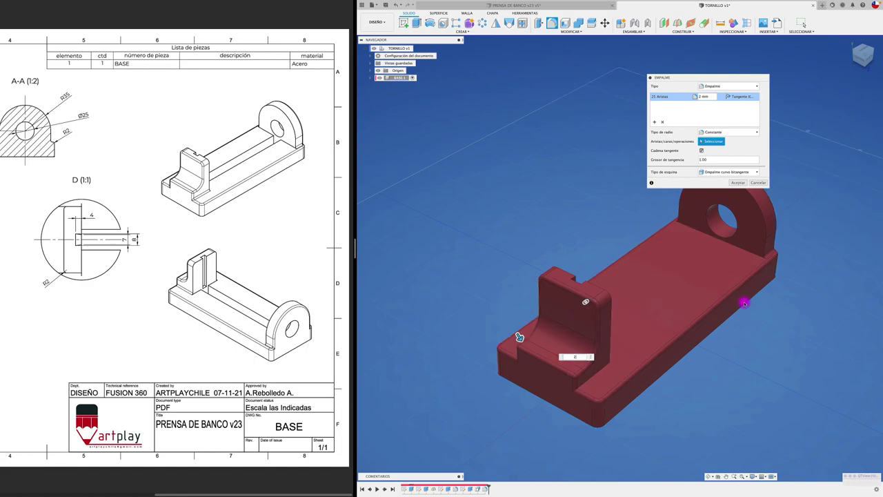
{"action": "scroll", "coordinate": [744, 302], "scroll_direction": "down", "scroll_amount": 5, "text": "shift"}
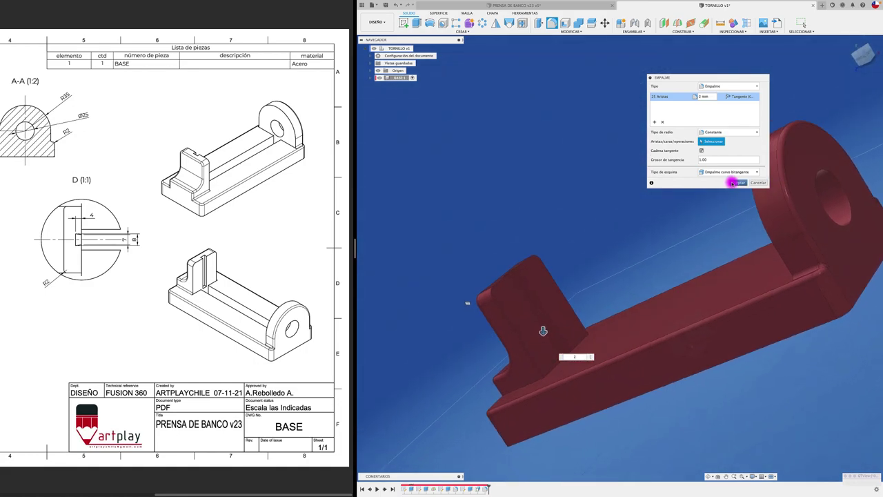
{"action": "left_click", "coordinate": [733, 183]}
{"action": "scroll", "coordinate": [701, 205], "scroll_direction": "down", "scroll_amount": 10, "text": "shift"}
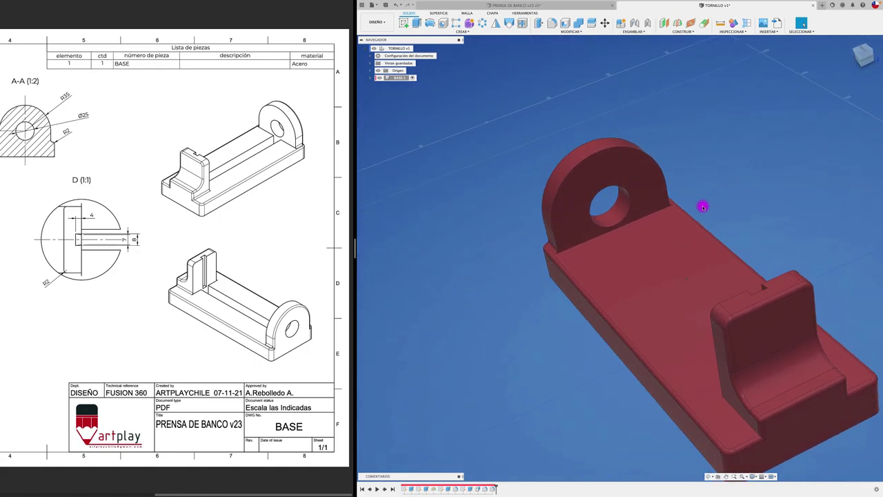
{"action": "scroll", "coordinate": [704, 207], "scroll_direction": "left", "scroll_amount": 5, "text": "shift"}
{"action": "scroll", "coordinate": [703, 206], "scroll_direction": "left", "scroll_amount": 5, "text": "shift"}
{"action": "scroll", "coordinate": [702, 203], "scroll_direction": "left", "scroll_amount": 5, "text": "shift"}
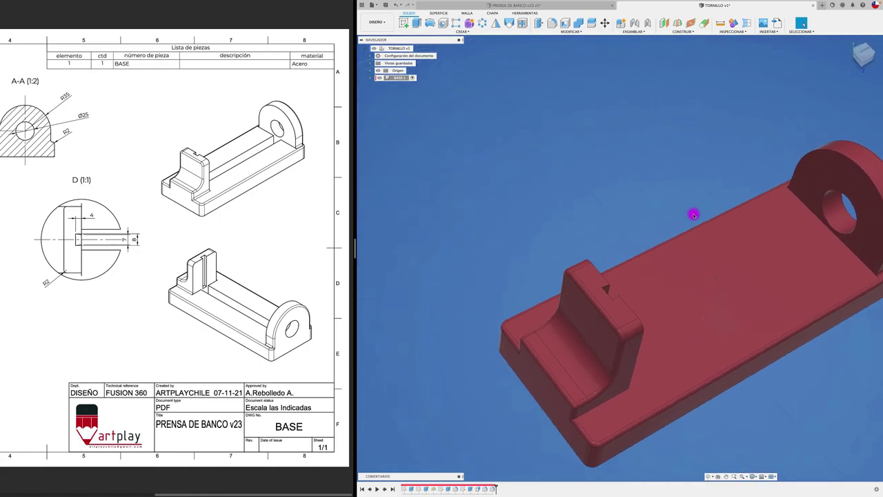
{"action": "scroll", "coordinate": [658, 302], "scroll_direction": "left", "scroll_amount": 3, "text": "shift"}
{"action": "scroll", "coordinate": [484, 381], "scroll_direction": "down", "scroll_amount": 3}
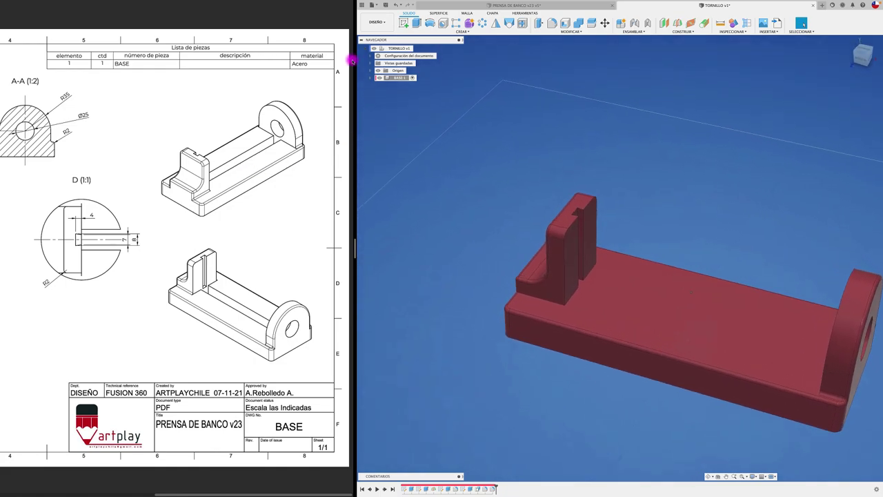
Start a sketch on the base's top face, viewed from above and fitted to screen.
{"action": "left_click", "coordinate": [403, 23]}
{"action": "left_click", "coordinate": [641, 291]}
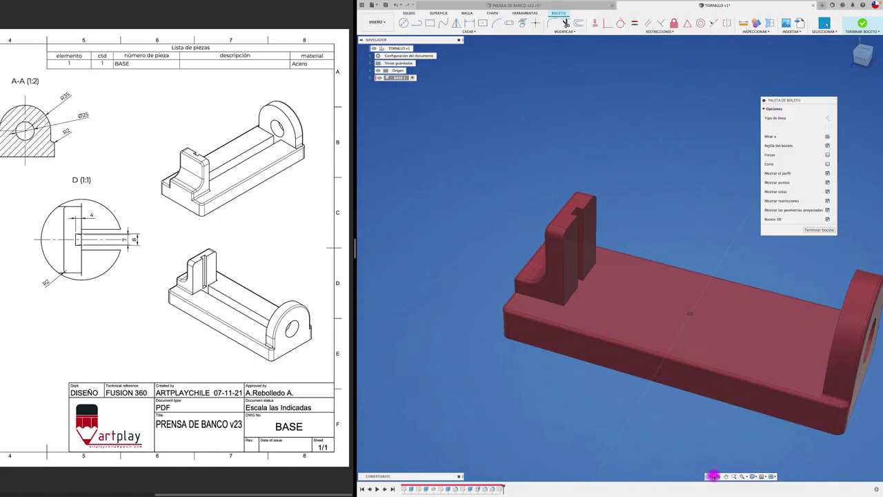
{"action": "left_click", "coordinate": [716, 476]}
{"action": "left_click", "coordinate": [637, 281]}
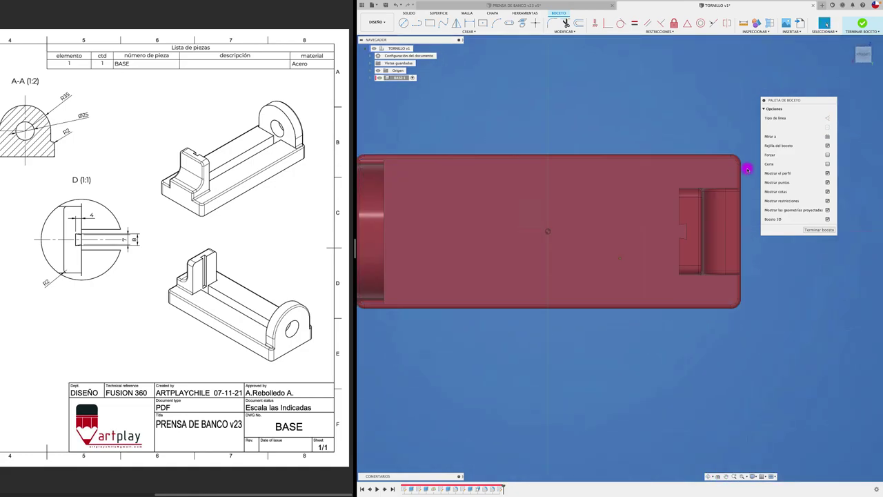
{"action": "left_click", "coordinate": [872, 42]}
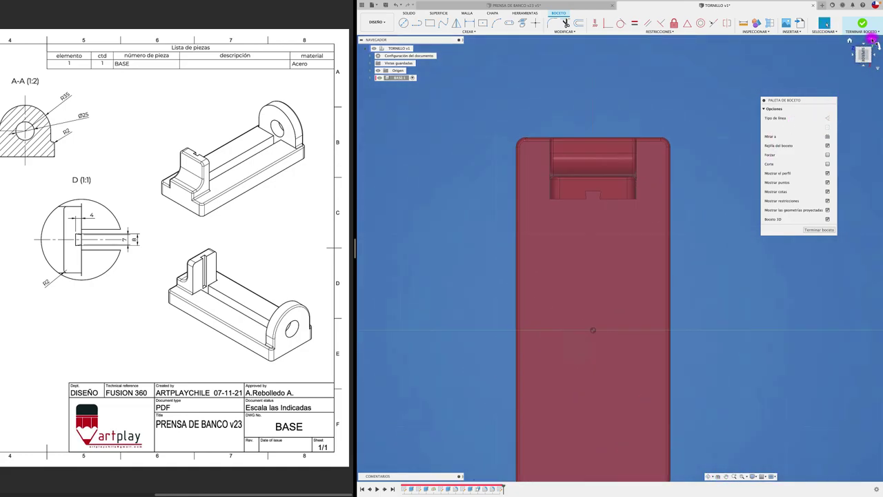
{"action": "left_click", "coordinate": [871, 42]}
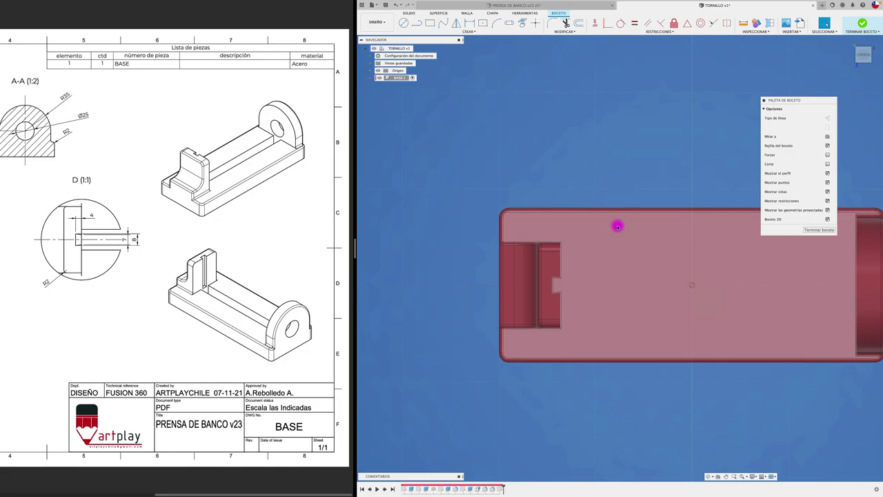
{"action": "key", "text": "F6"}
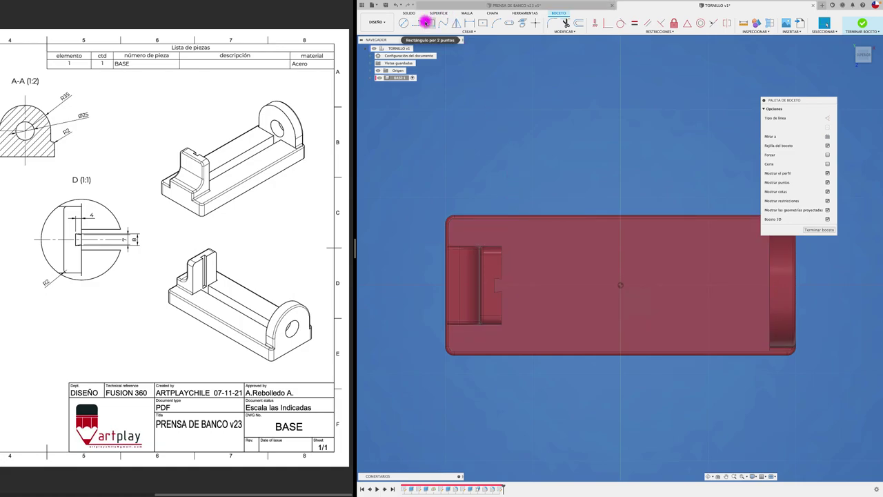
Draw a line along the middle of the base from the upright to the right end.
{"action": "left_click", "coordinate": [419, 23]}
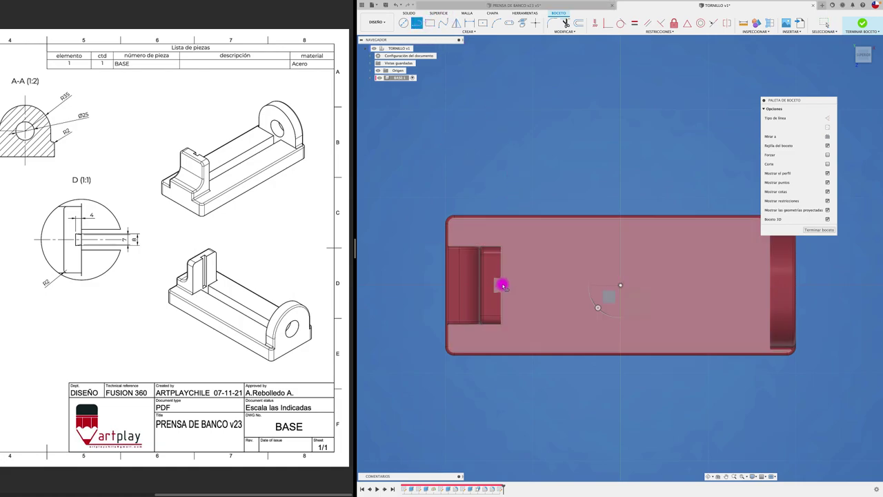
{"action": "left_click", "coordinate": [769, 285]}
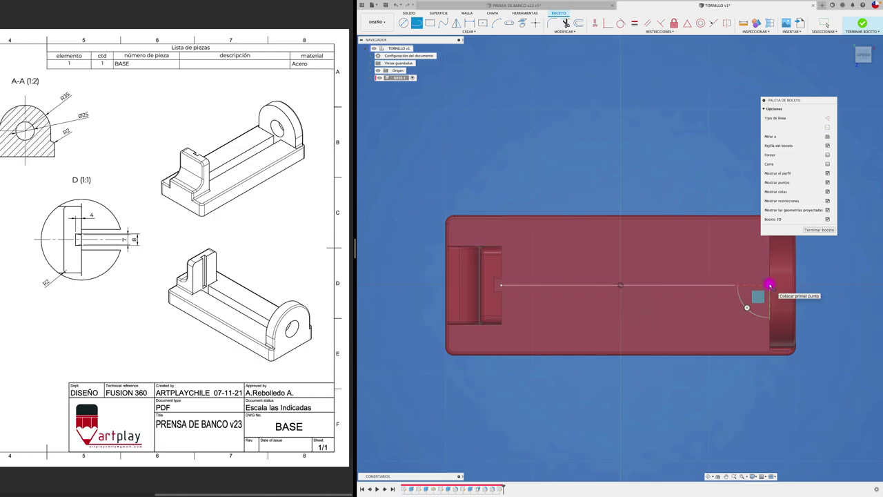
{"action": "key", "text": "Escape"}
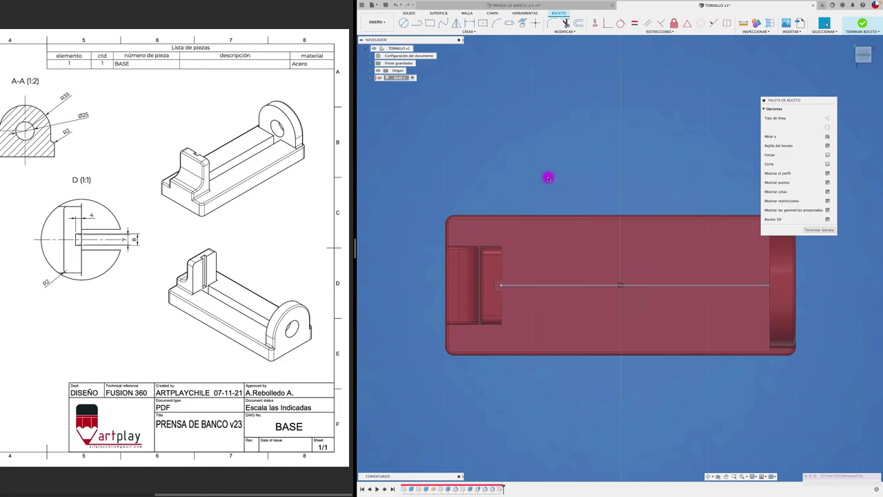
Offset the centre line 7 mm below it.
{"action": "left_click", "coordinate": [578, 23]}
{"action": "left_click_drag", "start_coordinate": [670, 292], "coordinate": [672, 296]}
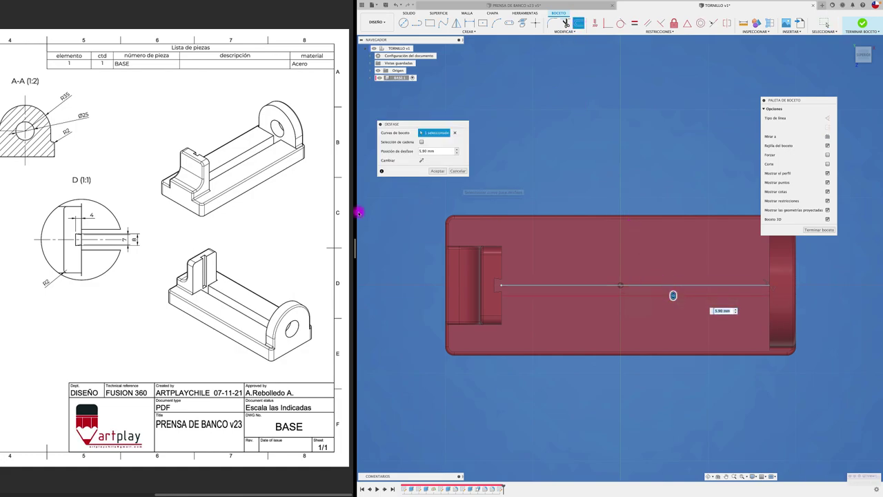
{"action": "scroll", "coordinate": [181, 225], "scroll_direction": "left", "scroll_amount": 3}
{"action": "scroll", "coordinate": [181, 225], "scroll_direction": "left", "scroll_amount": 3}
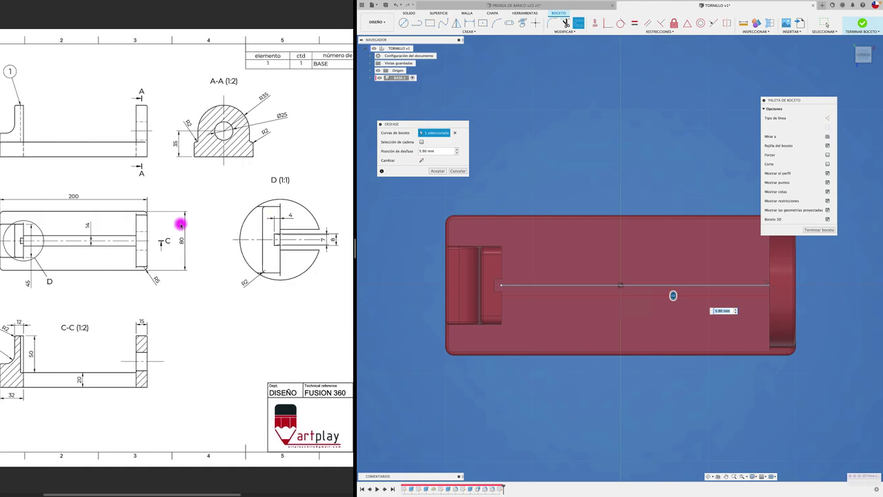
{"action": "scroll", "coordinate": [181, 225], "scroll_direction": "left", "scroll_amount": 2}
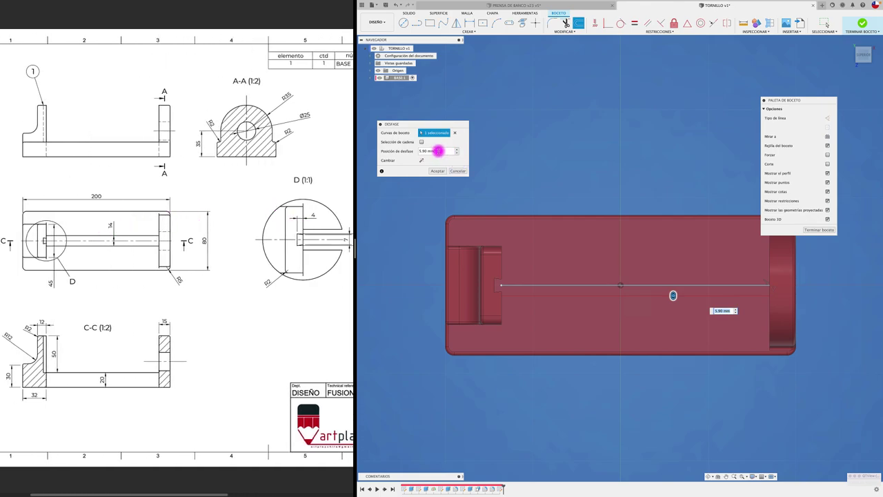
{"action": "left_click_drag", "start_coordinate": [439, 150], "coordinate": [412, 150]}
{"action": "type", "text": "7"}
{"action": "key", "text": "Return"}
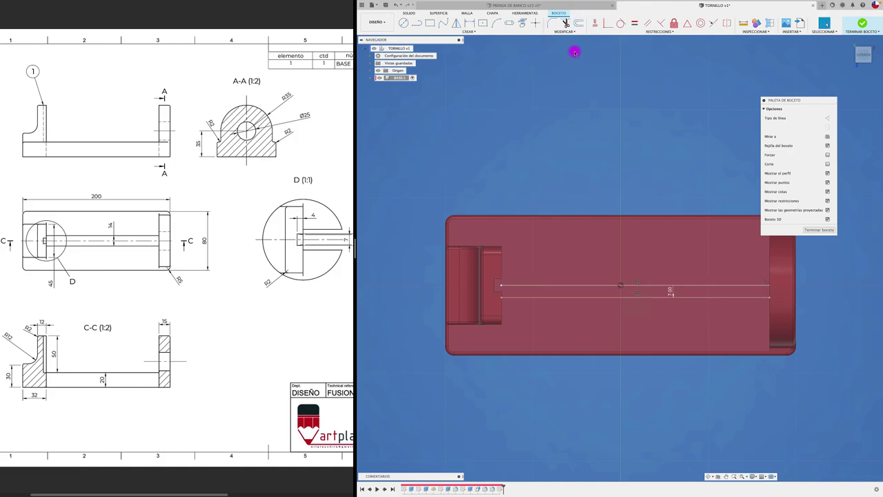
Offset the centre line 7 mm above it.
{"action": "left_click", "coordinate": [578, 23]}
{"action": "left_click", "coordinate": [599, 285]}
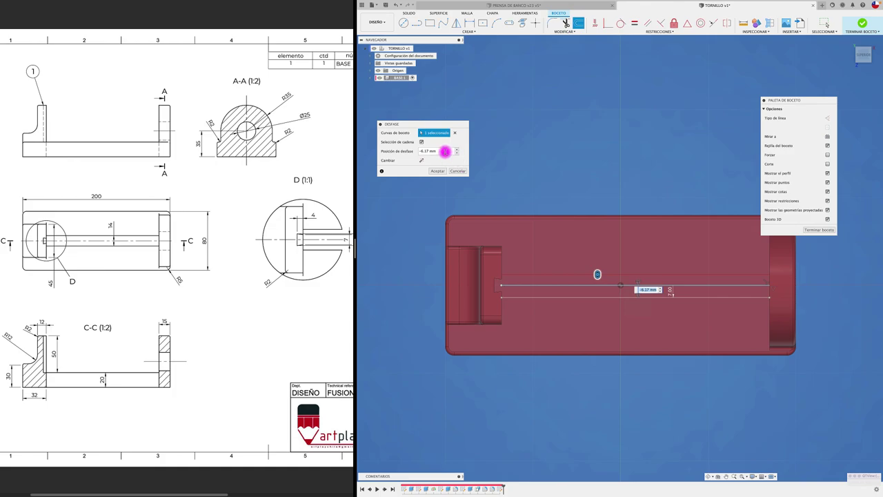
{"action": "left_click_drag", "start_coordinate": [437, 150], "coordinate": [417, 152]}
{"action": "key", "text": "Return"}
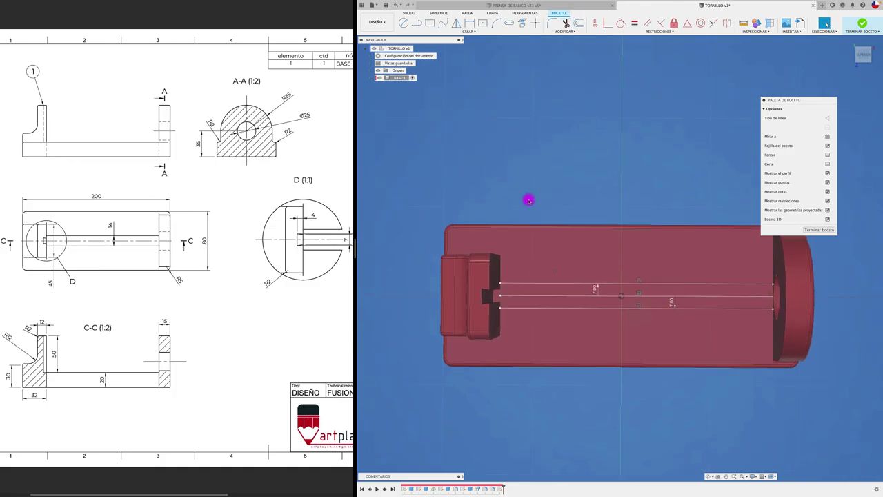
{"action": "middle_click_drag", "start_coordinate": [529, 200], "coordinate": [522, 276], "text": "shift"}
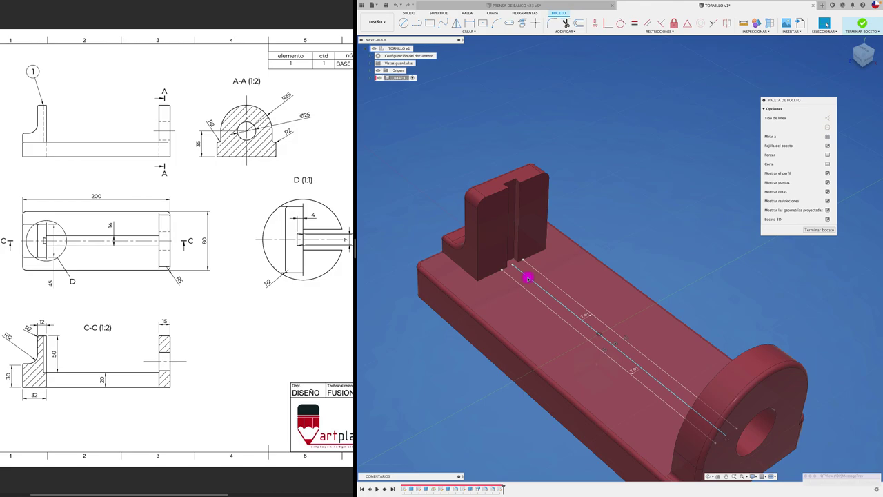
Draw closing lines across both slot ends, at the upright and at the ring end.
{"action": "key", "text": "l"}
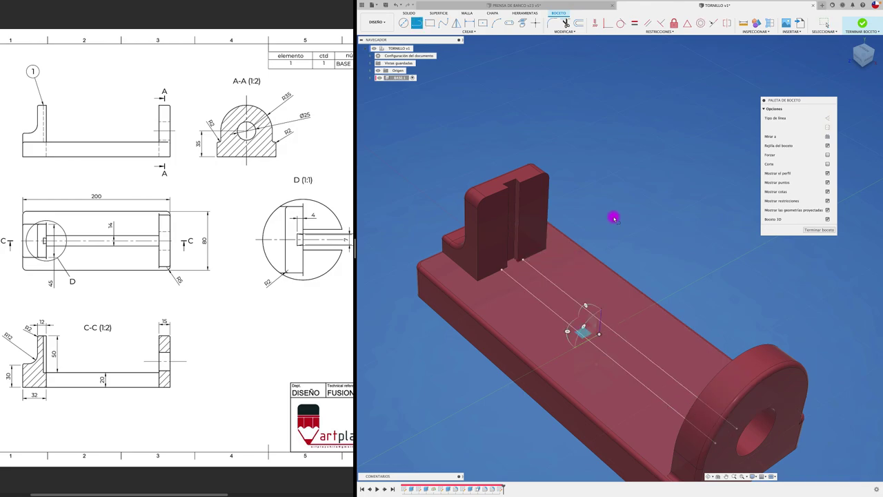
{"action": "scroll", "coordinate": [521, 263], "scroll_direction": "up", "scroll_amount": 2}
{"action": "left_click", "coordinate": [500, 269]}
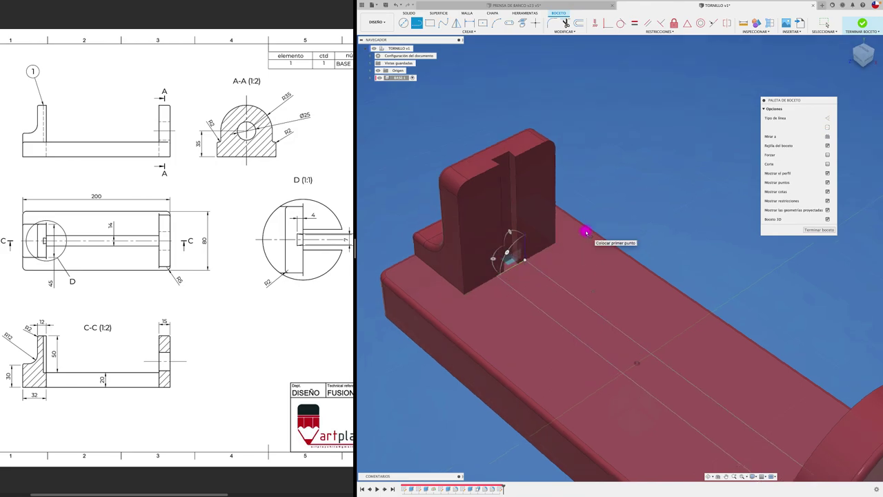
{"action": "middle_click_drag", "start_coordinate": [573, 237], "coordinate": [644, 246], "text": "shift"}
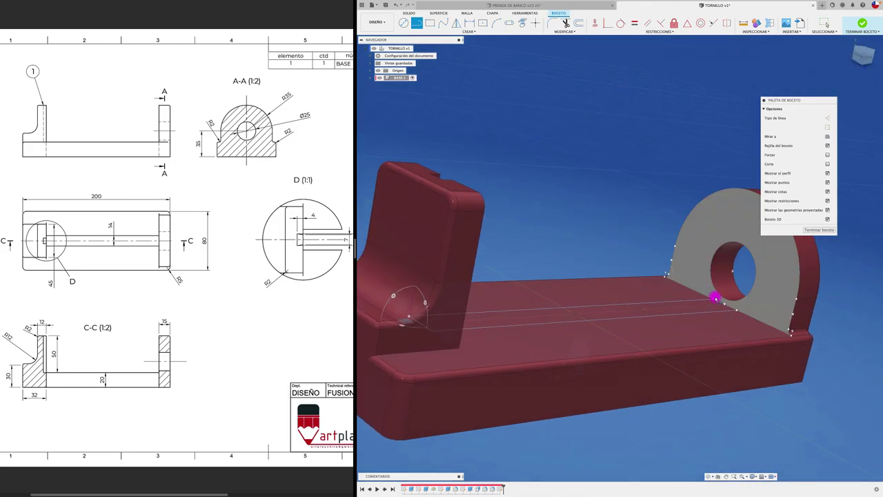
{"action": "left_click", "coordinate": [714, 302]}
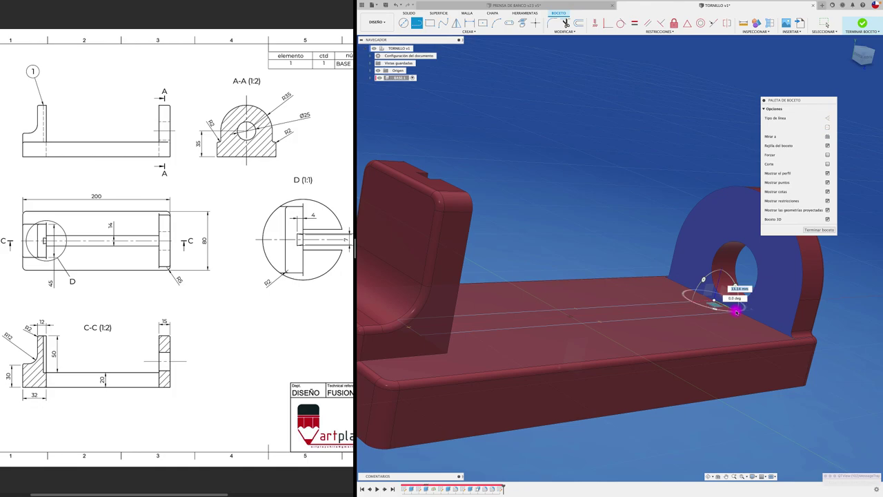
{"action": "left_click", "coordinate": [738, 312]}
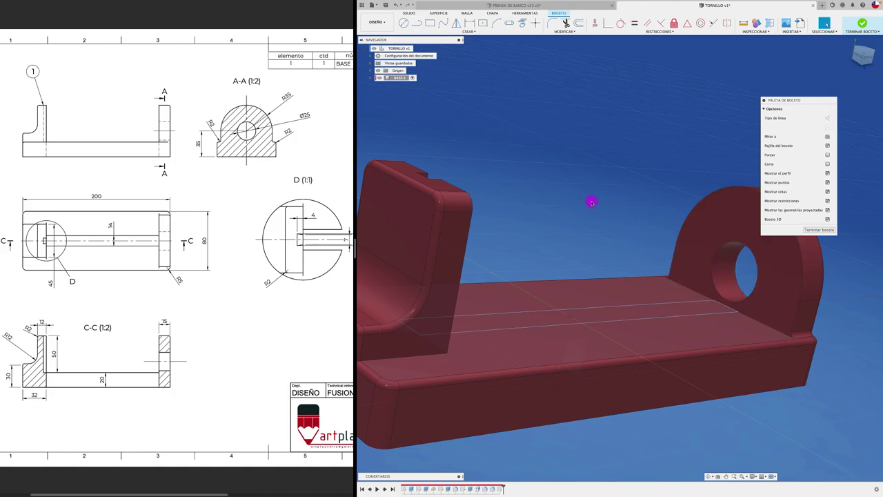
{"action": "middle_click_drag", "start_coordinate": [587, 197], "coordinate": [569, 186], "text": "shift"}
{"action": "scroll", "coordinate": [569, 186], "scroll_direction": "down", "scroll_amount": 2}
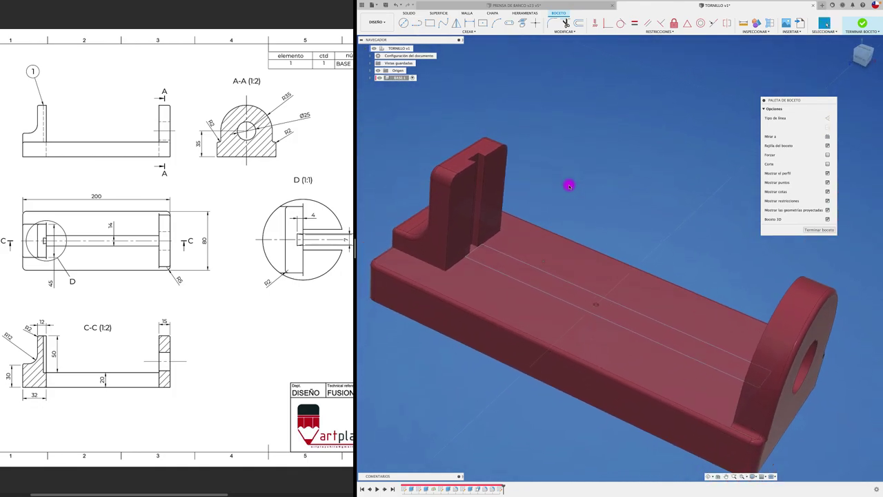
Extrude the 14 mm strip profile about -76 mm downward as a cut through the base.
{"action": "key", "text": "e"}
{"action": "left_click", "coordinate": [551, 278]}
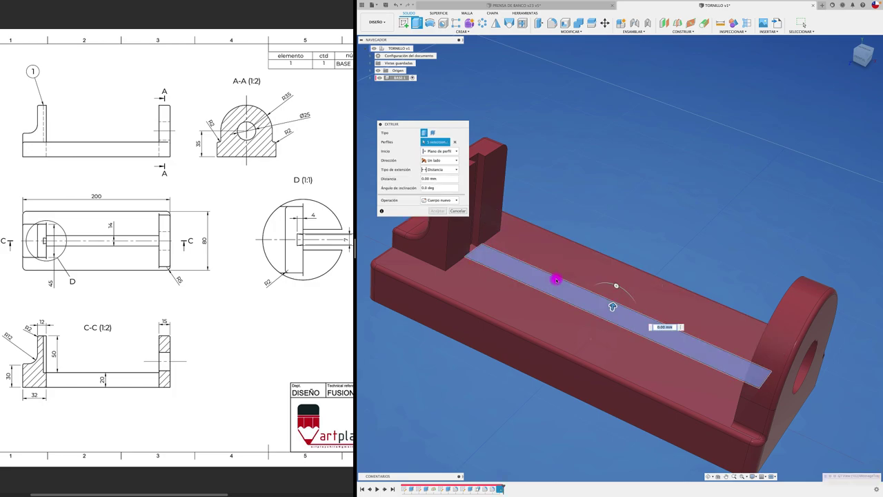
{"action": "left_click_drag", "start_coordinate": [612, 304], "coordinate": [591, 439]}
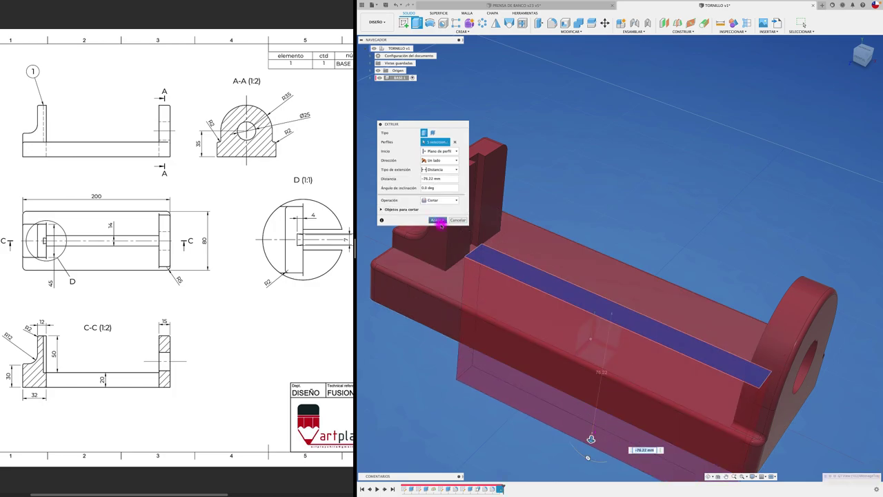
{"action": "middle_click_drag", "start_coordinate": [438, 222], "coordinate": [656, 219], "text": "shift"}
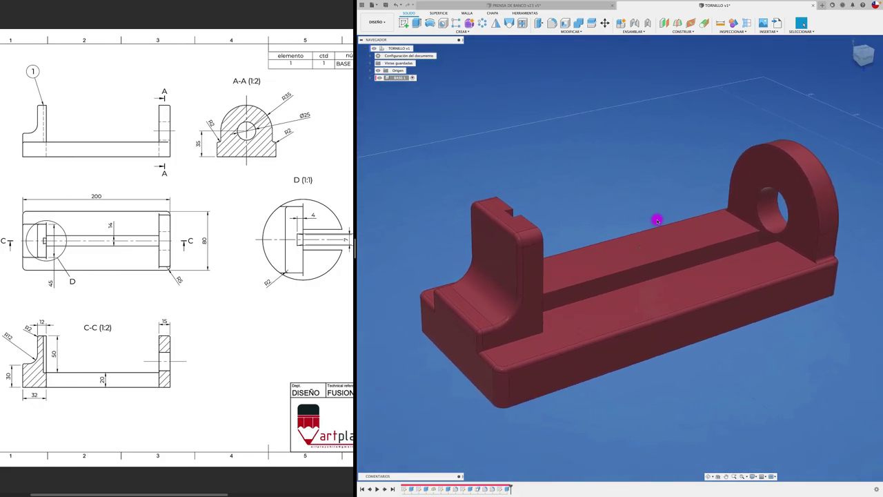
Save the TORNILLO design as version 2, keeping the default description.
{"action": "left_click", "coordinate": [385, 5]}
{"action": "left_click", "coordinate": [624, 252]}
{"action": "left_click", "coordinate": [567, 6]}
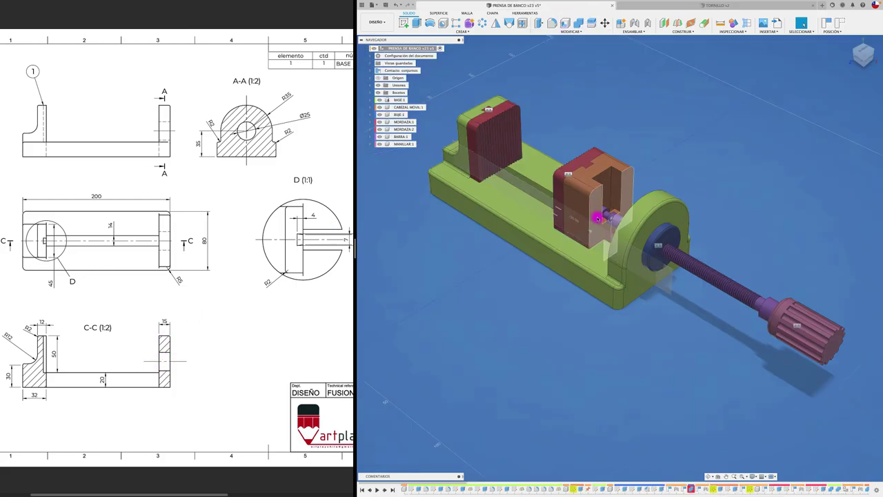
{"action": "left_click_drag", "start_coordinate": [579, 203], "coordinate": [559, 196]}
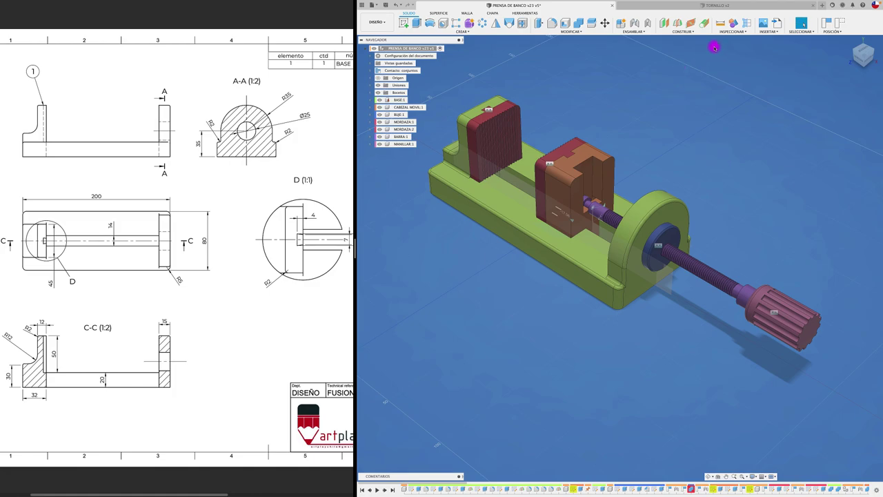
{"action": "mouse_move", "coordinate": [558, 199]}
{"action": "left_mouse_down"}
{"action": "mouse_move", "coordinate": [570, 196]}
{"action": "mouse_move", "coordinate": [564, 185]}
{"action": "left_mouse_up"}
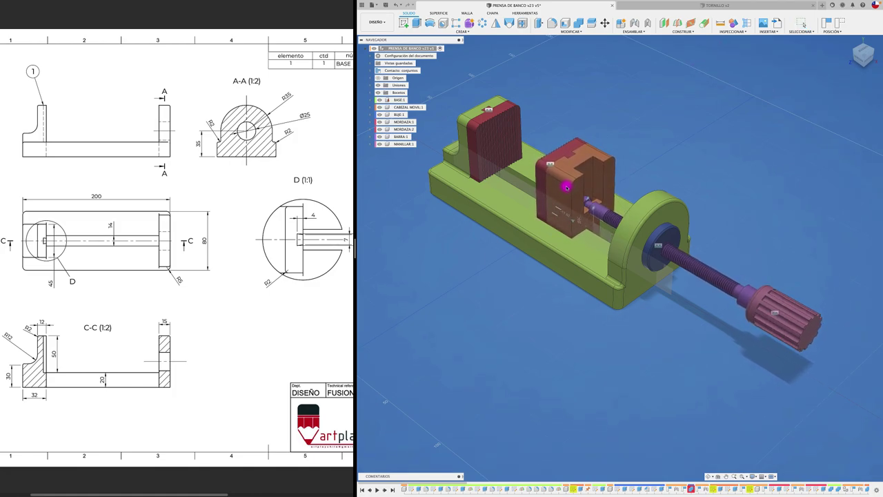
{"action": "left_click_drag", "start_coordinate": [564, 185], "coordinate": [617, 136]}
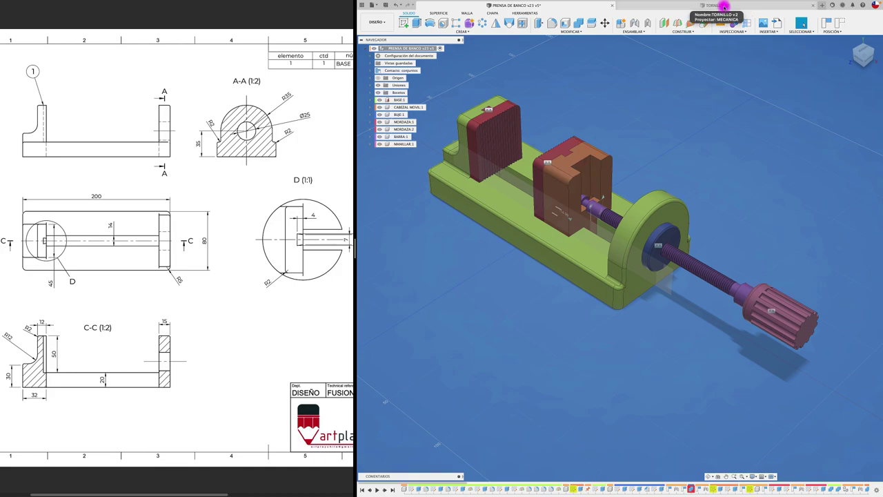
{"action": "left_click", "coordinate": [724, 6]}
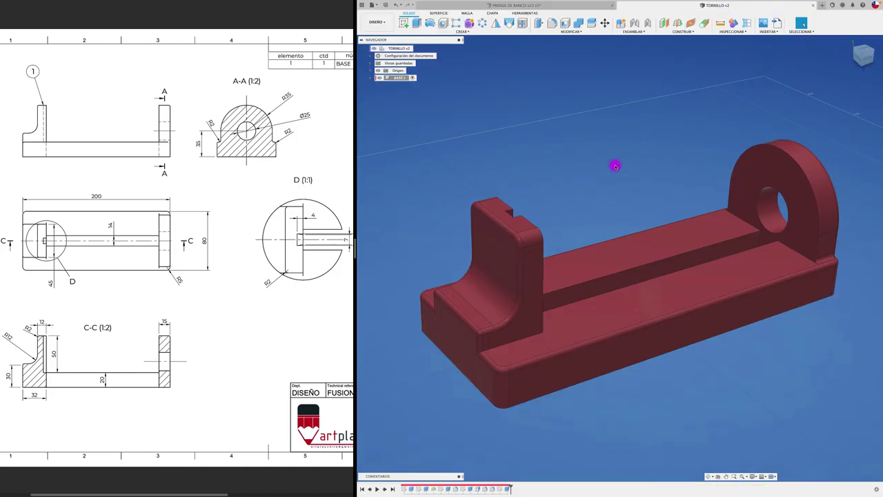